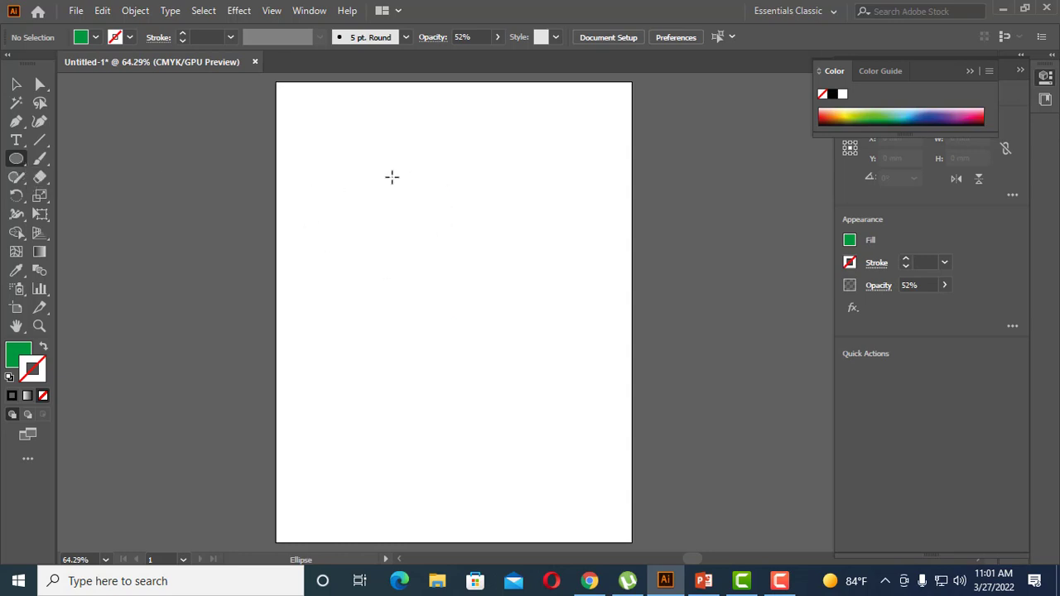
Draw a tall ellipse about 102 mm wide and 162 mm high, and move it over the artboard's left edge.
drag(348, 154, 517, 422)
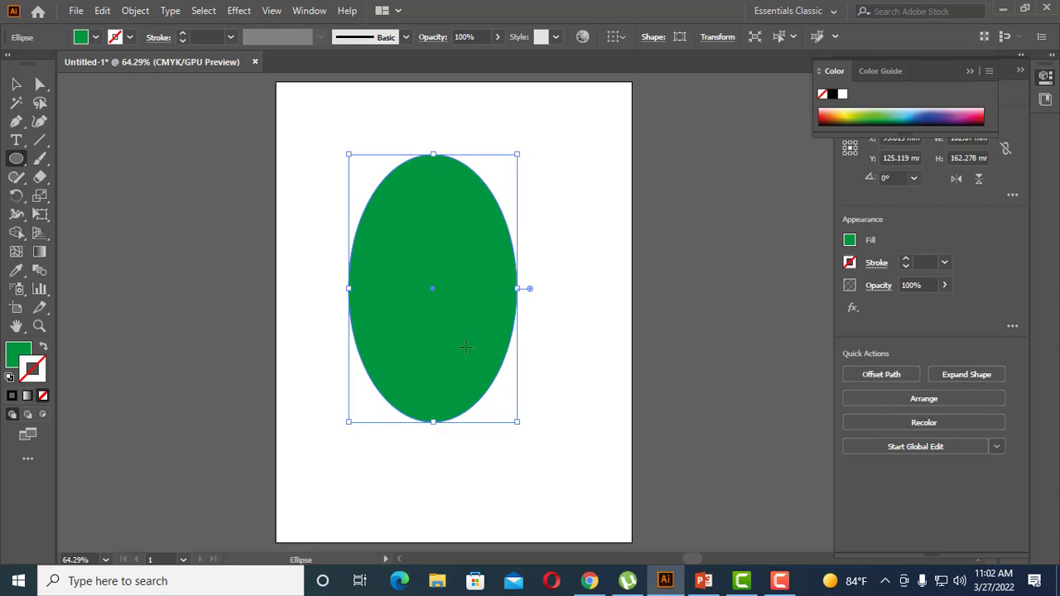
click(16, 83)
drag(458, 278, 280, 218)
Draw a perfect circle about 94 mm in diameter and move it to the lower left part of the artboard.
click(16, 158)
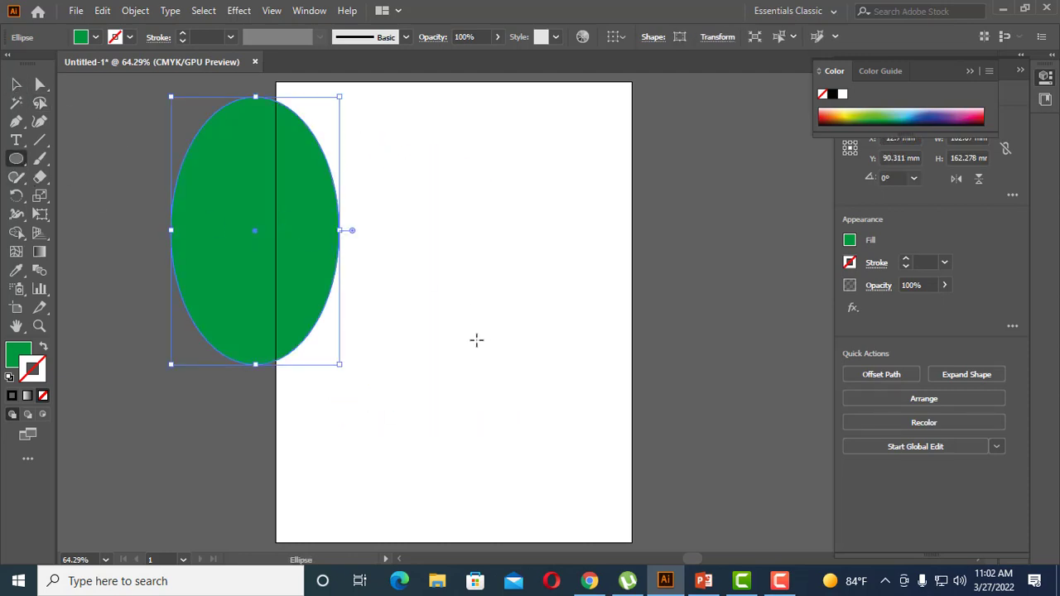
drag(491, 283, 610, 439)
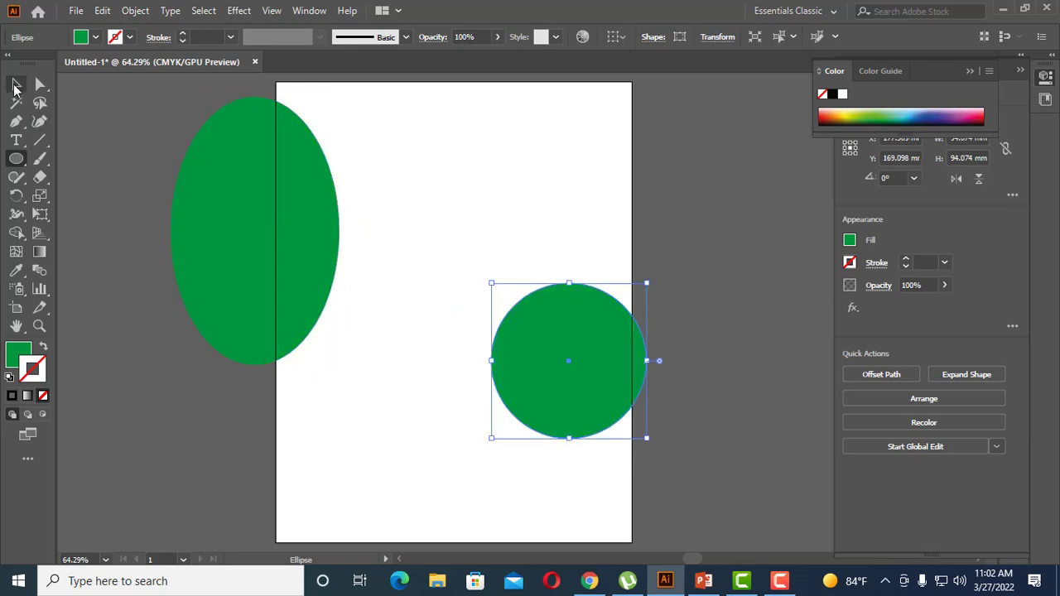
click(16, 86)
drag(566, 348, 408, 377)
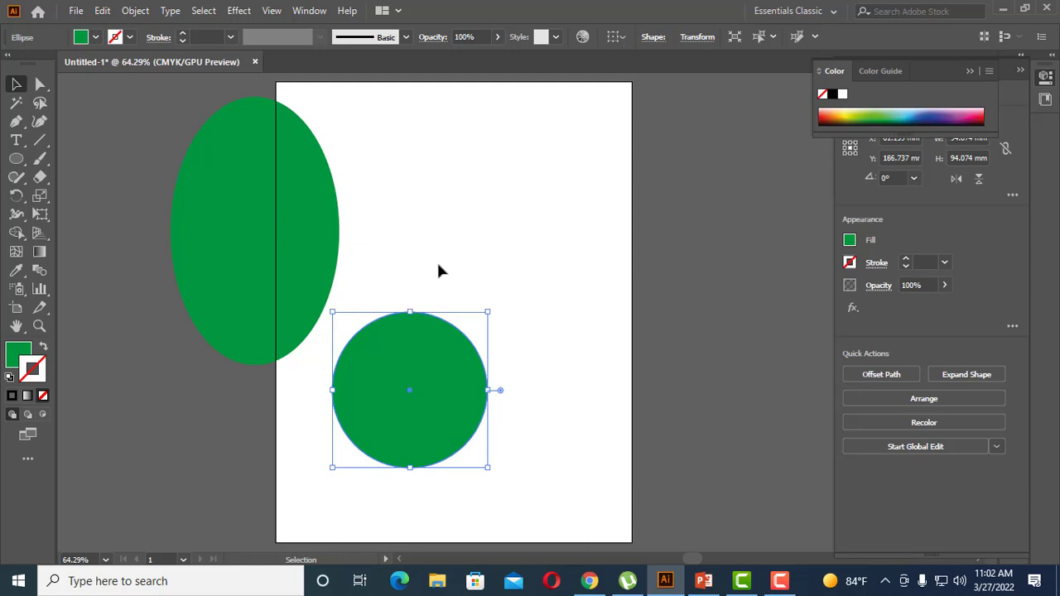
Draw a perfect circle about 95 mm in diameter from its center outward in the artboard's upper right area.
click(17, 158)
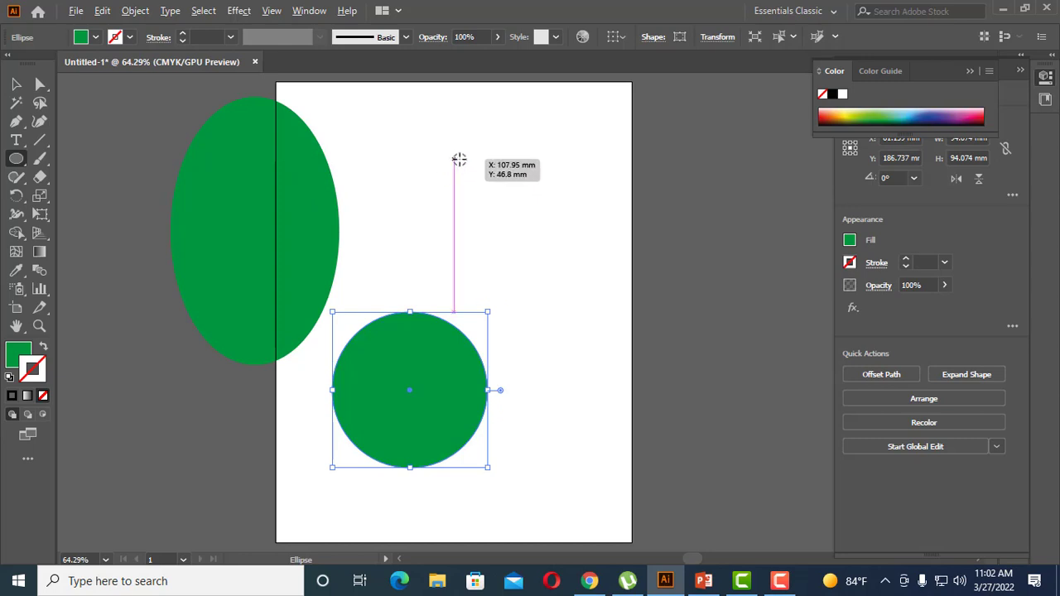
drag(513, 219, 592, 284)
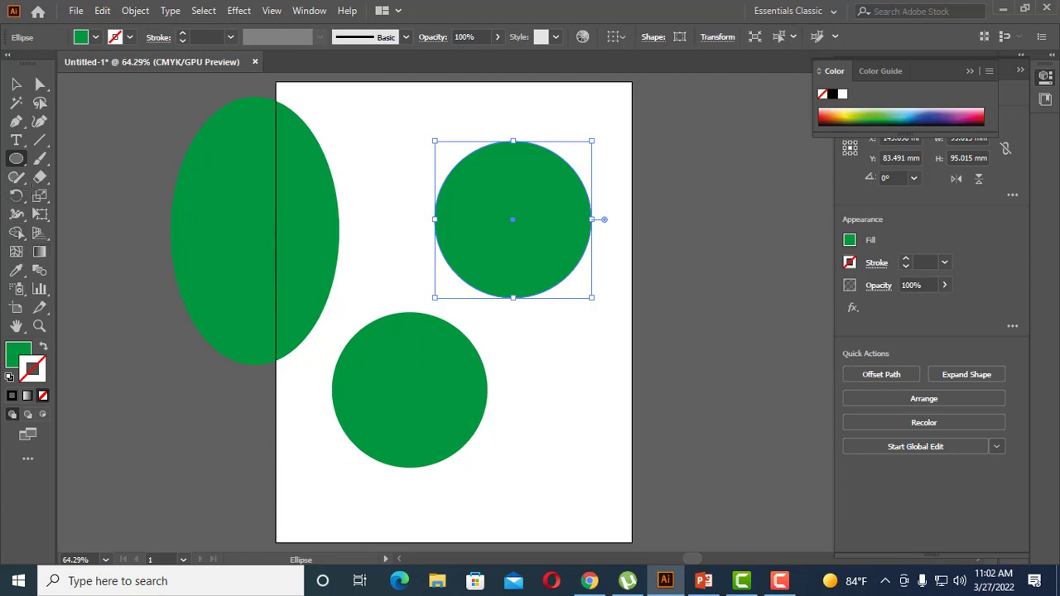
click(15, 85)
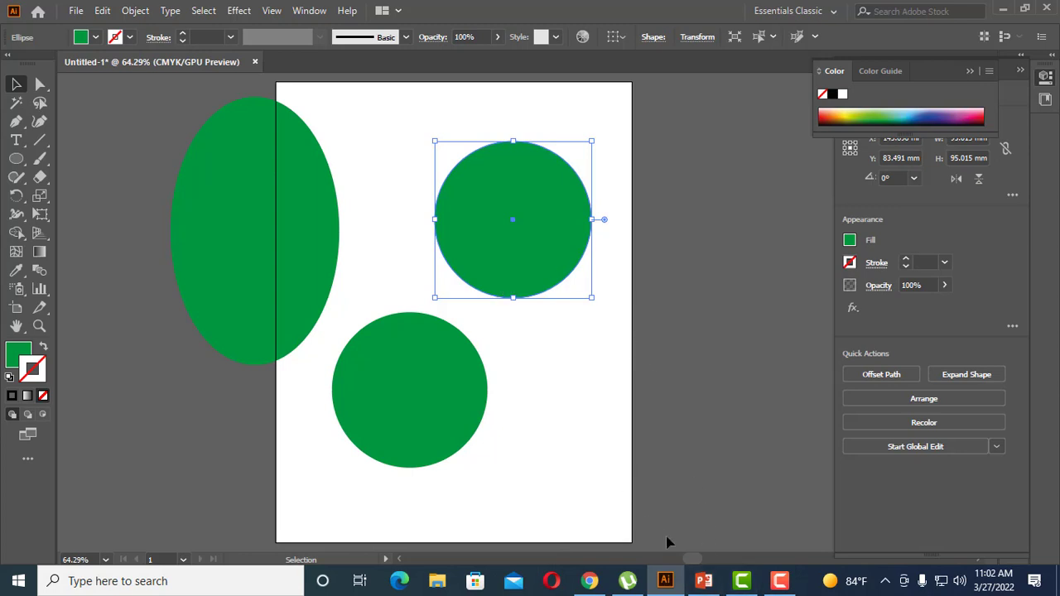
Switch to PowerPoint to review the Creating a Circle slide's instructions, and return to Illustrator with nothing selected.
click(704, 582)
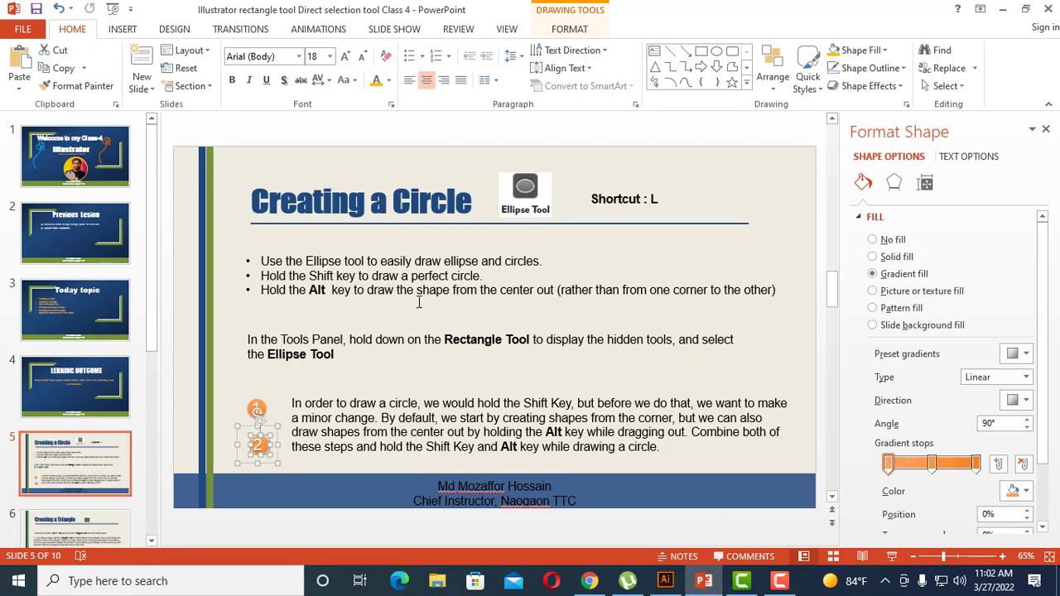
click(386, 395)
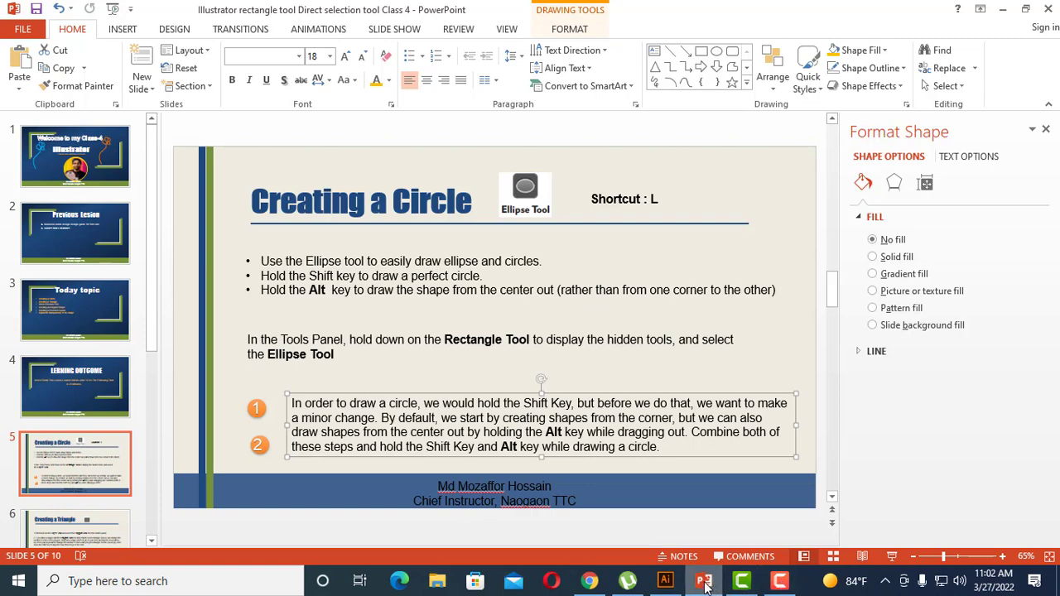
mouse_move(705, 587)
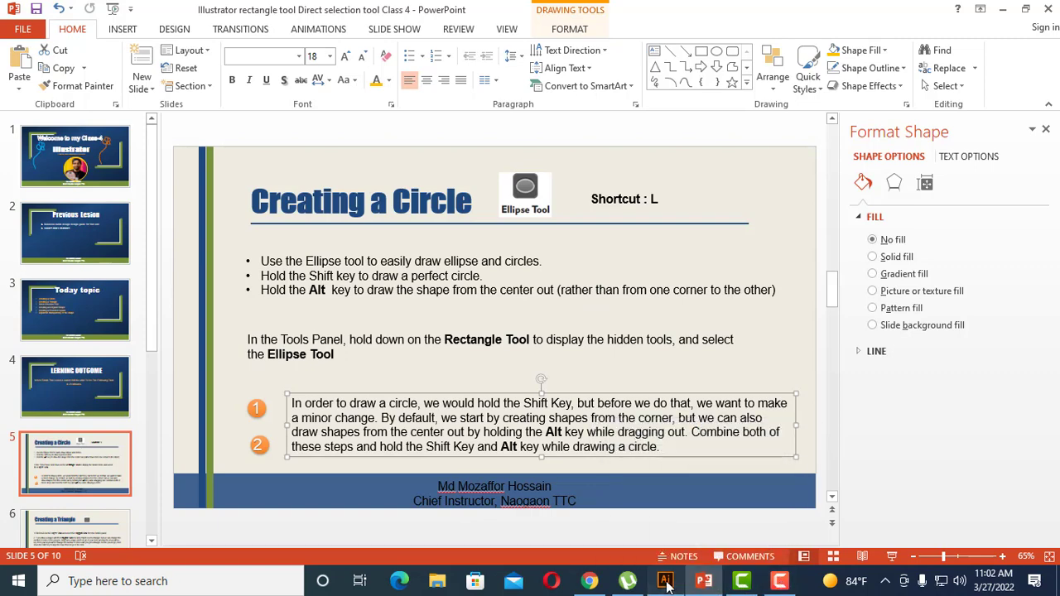
click(665, 580)
click(722, 354)
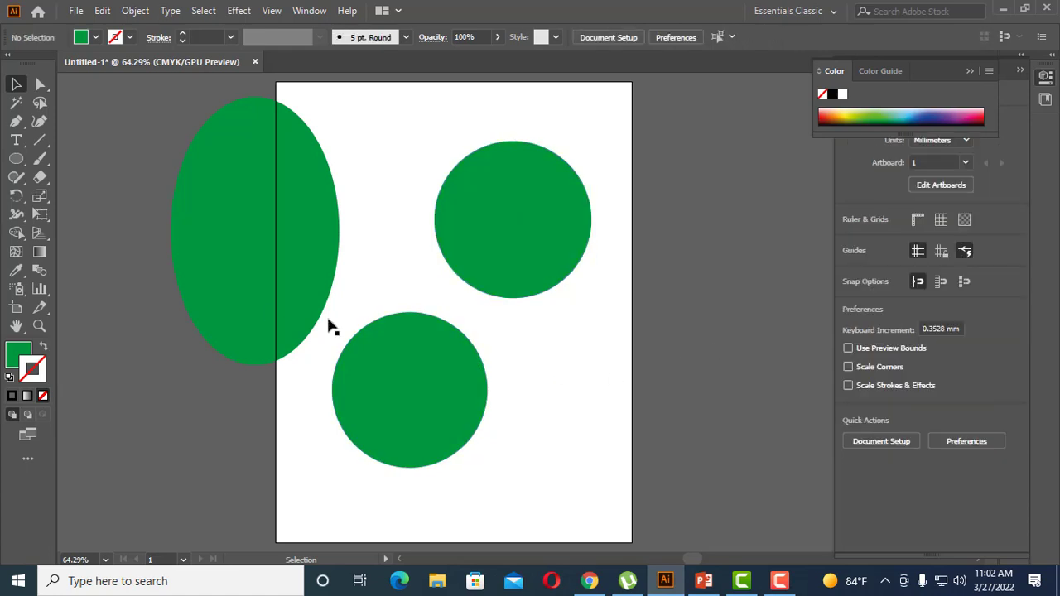
click(17, 160)
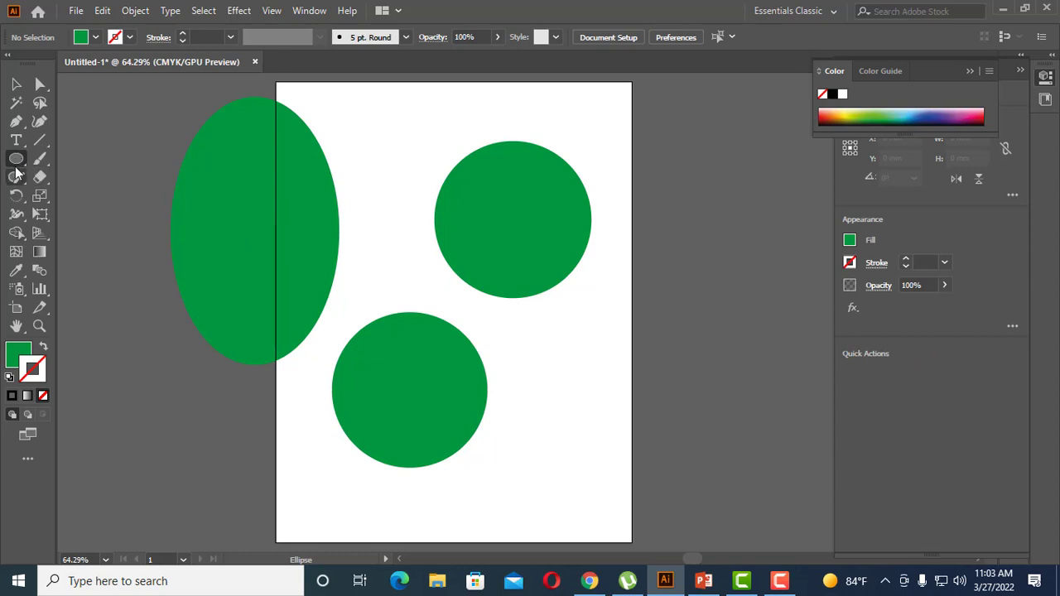
click(567, 375)
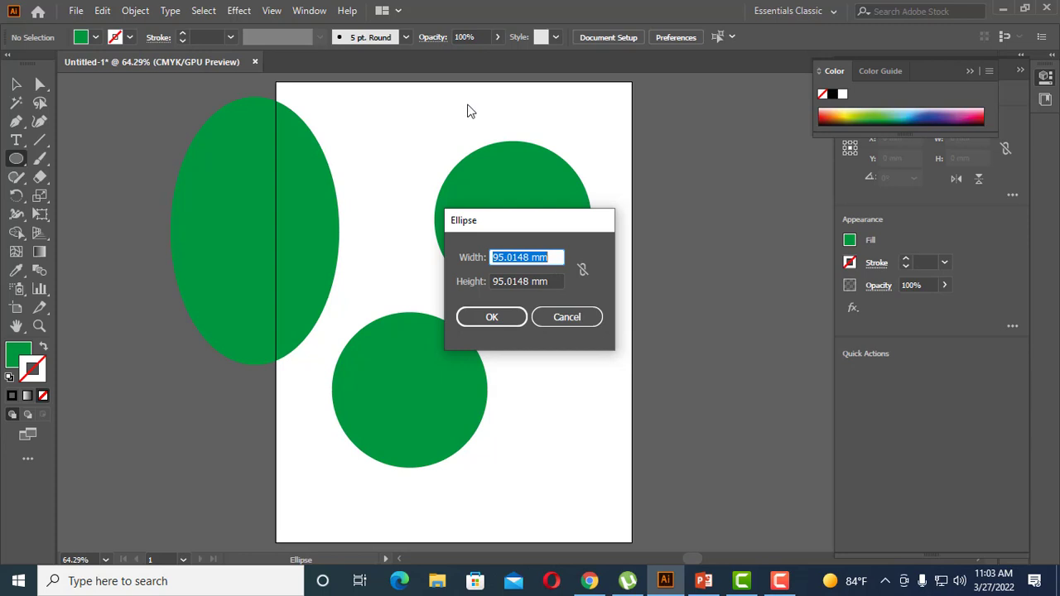
click(564, 319)
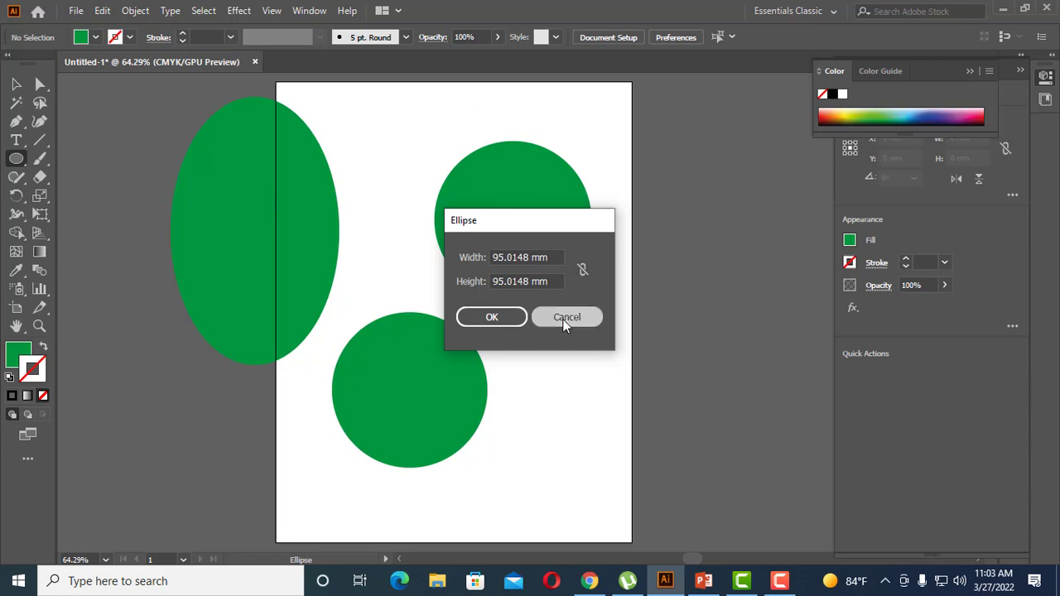
Display the document rulers and change their units to inches.
key(ctrl+r)
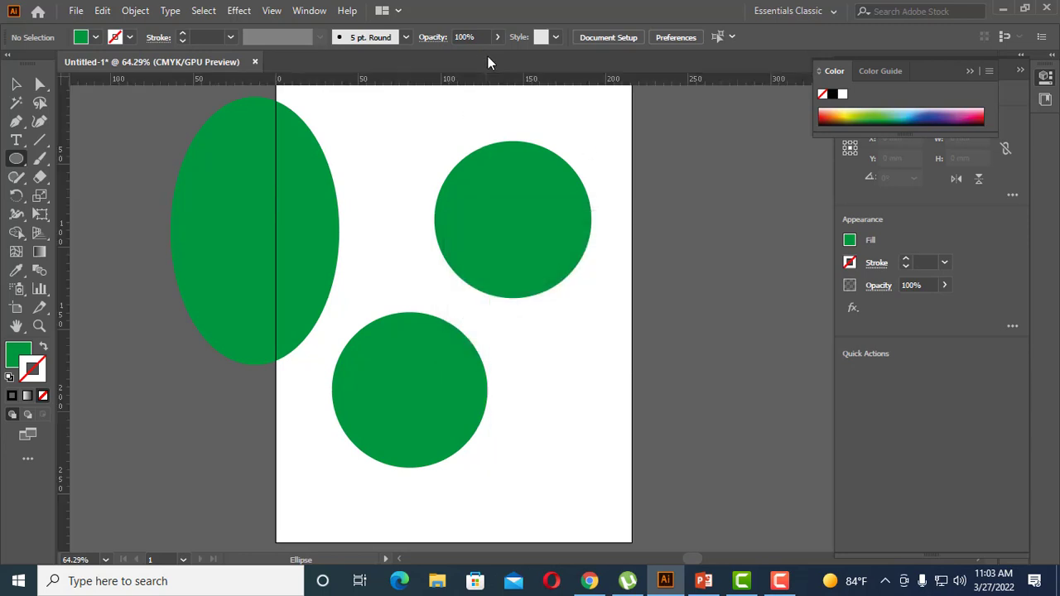
right_click(405, 83)
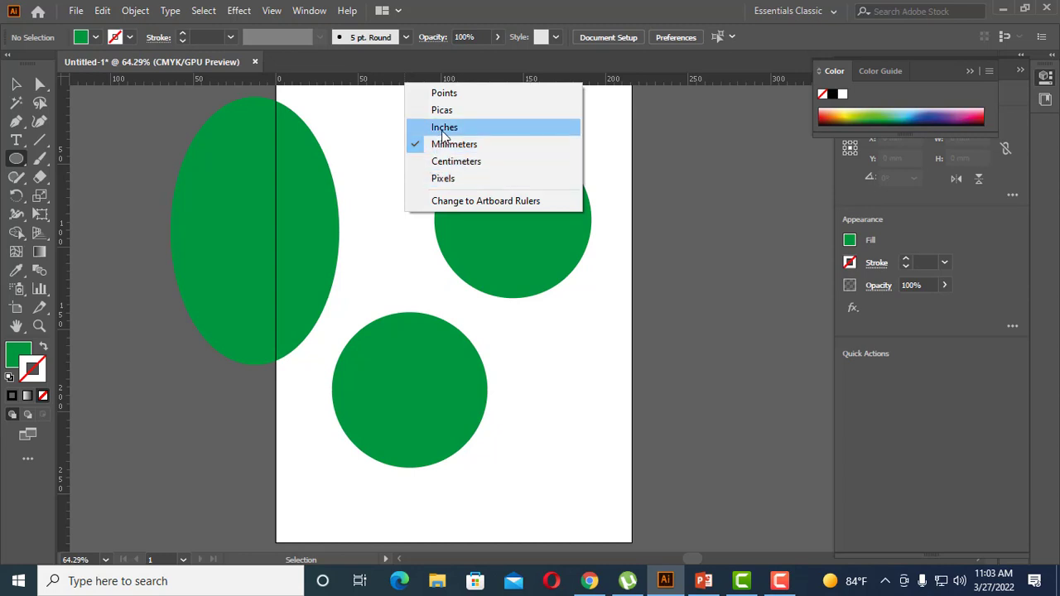
click(444, 130)
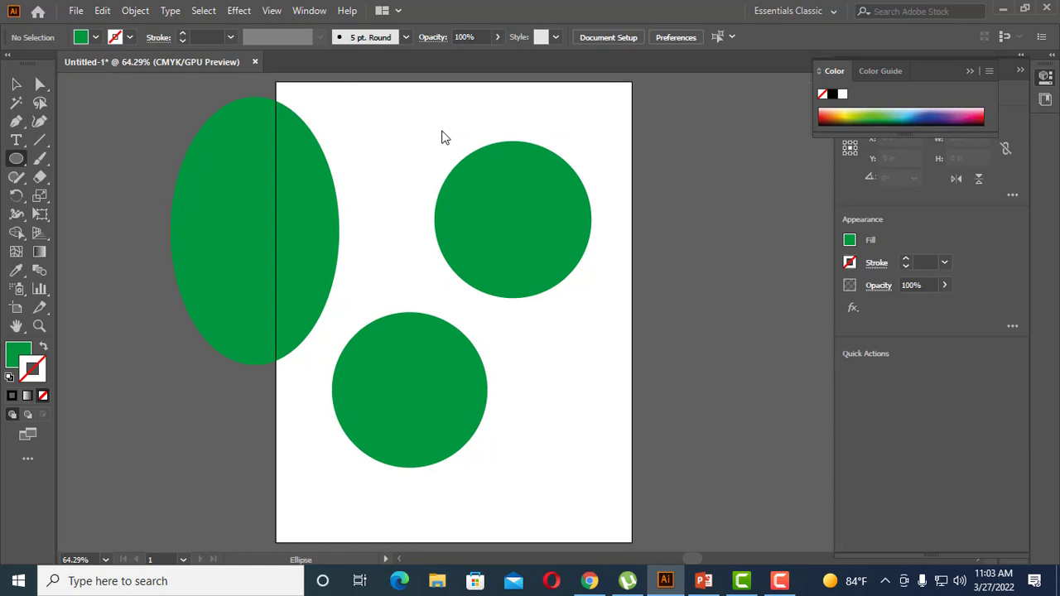
key(ctrl+r)
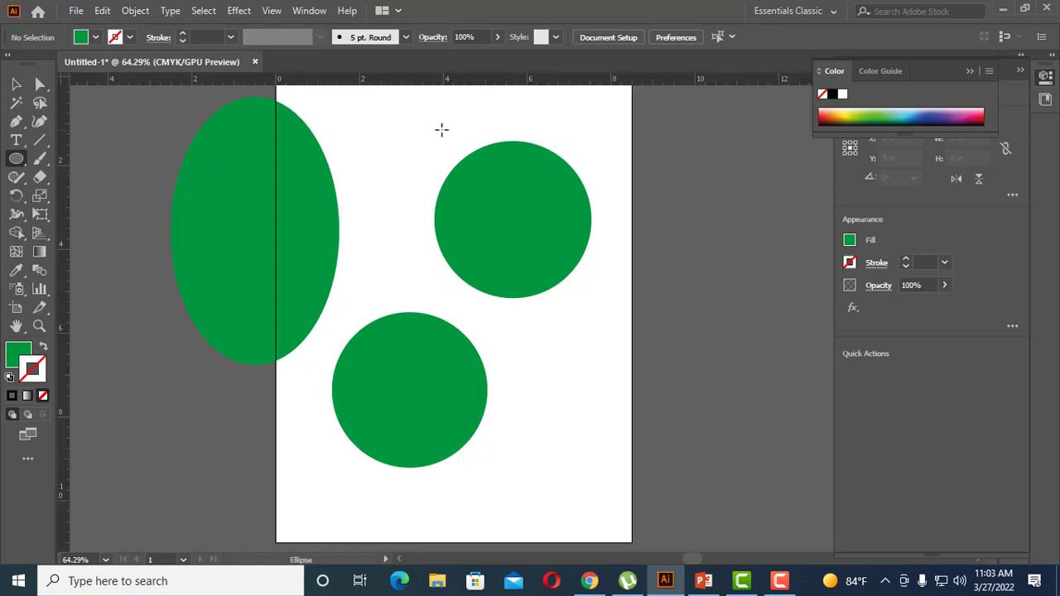
right_click(406, 81)
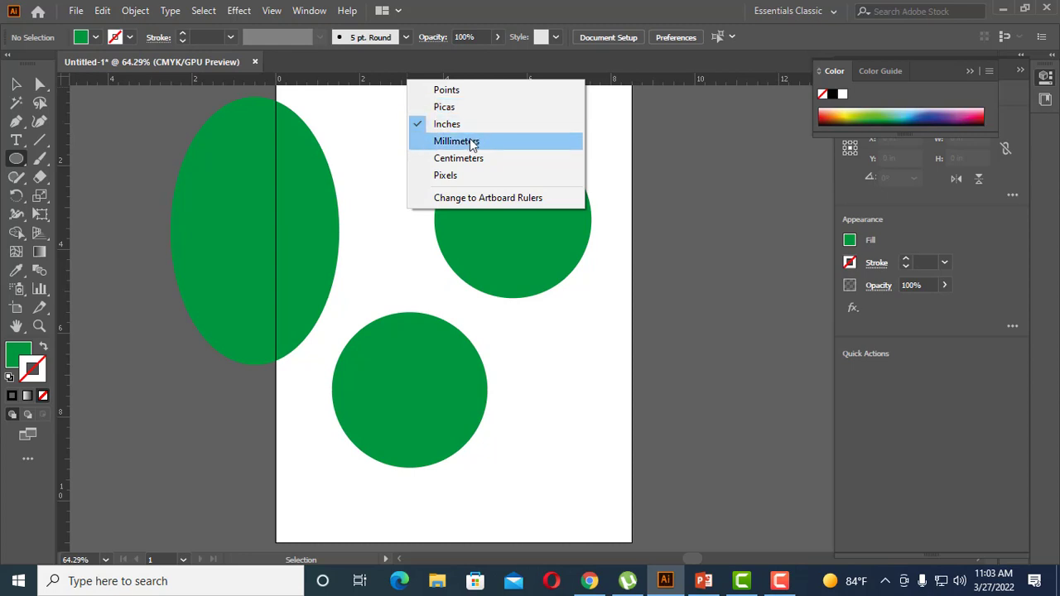
Create a circle with an exact width and height of 2 in at the artboard's lower right.
click(22, 162)
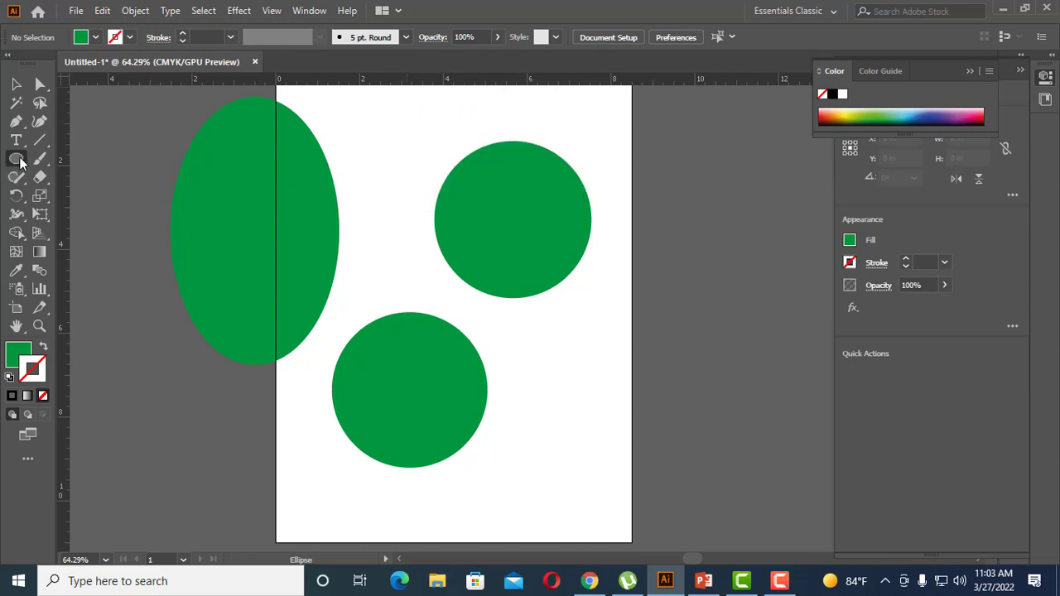
click(556, 350)
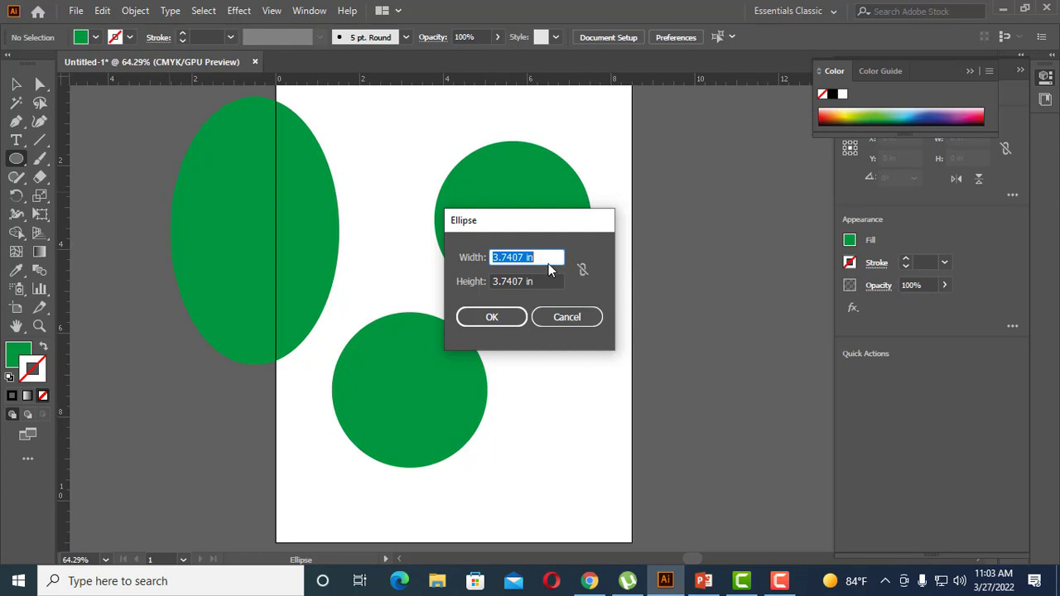
text(2)
click(537, 283)
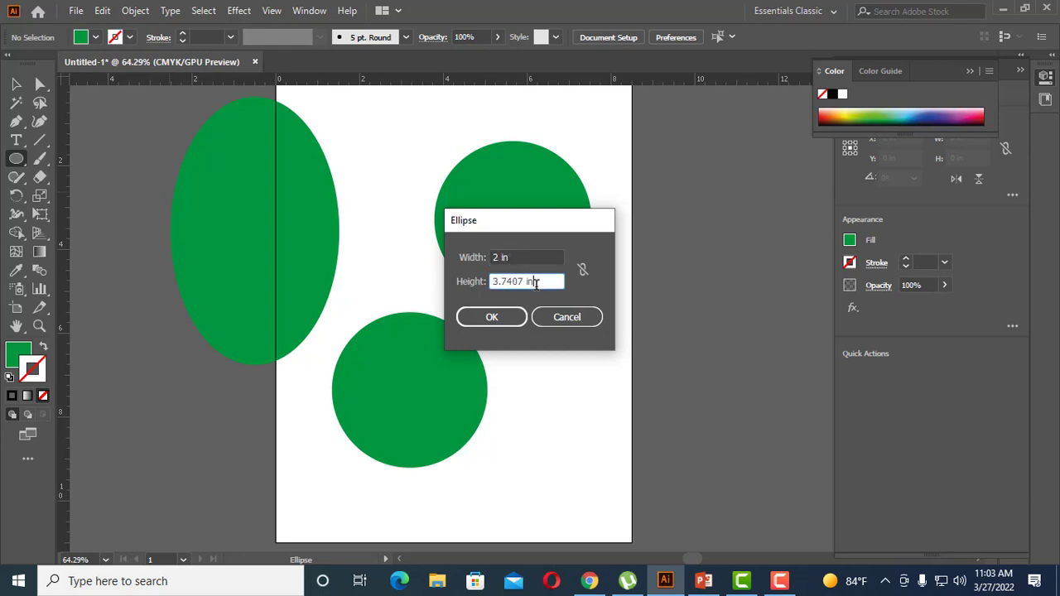
drag(539, 282, 416, 265)
text(2)
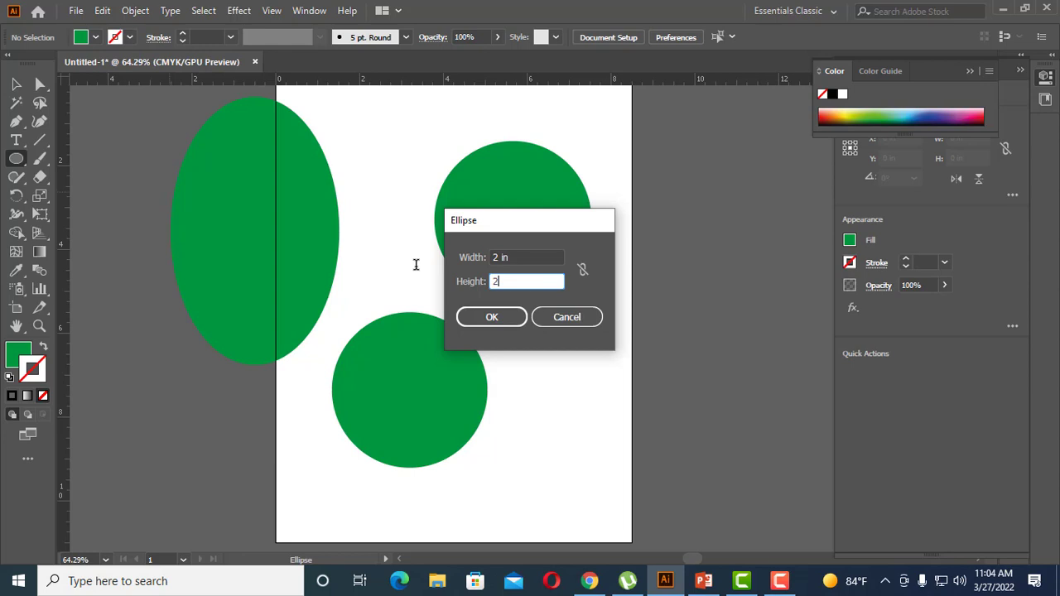
click(489, 317)
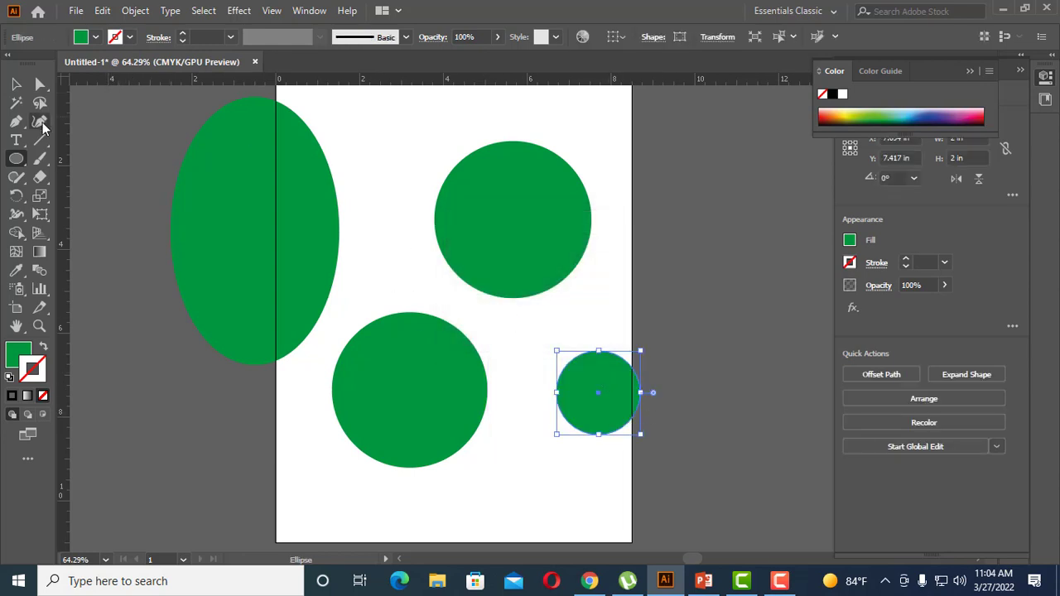
Create a circle with width and height linked at 4 in near the top of the artboard.
click(398, 129)
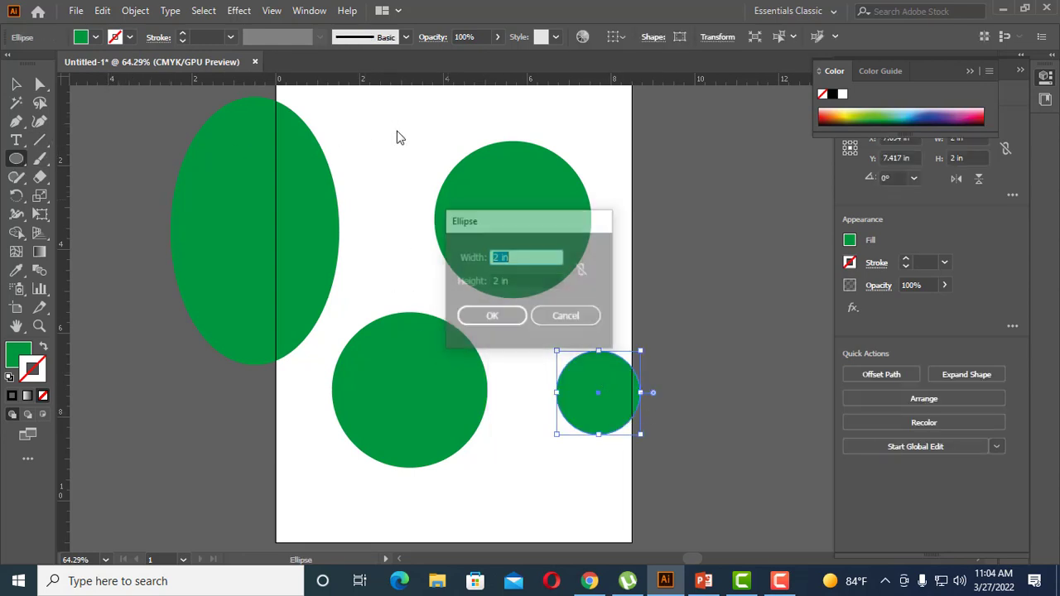
click(583, 269)
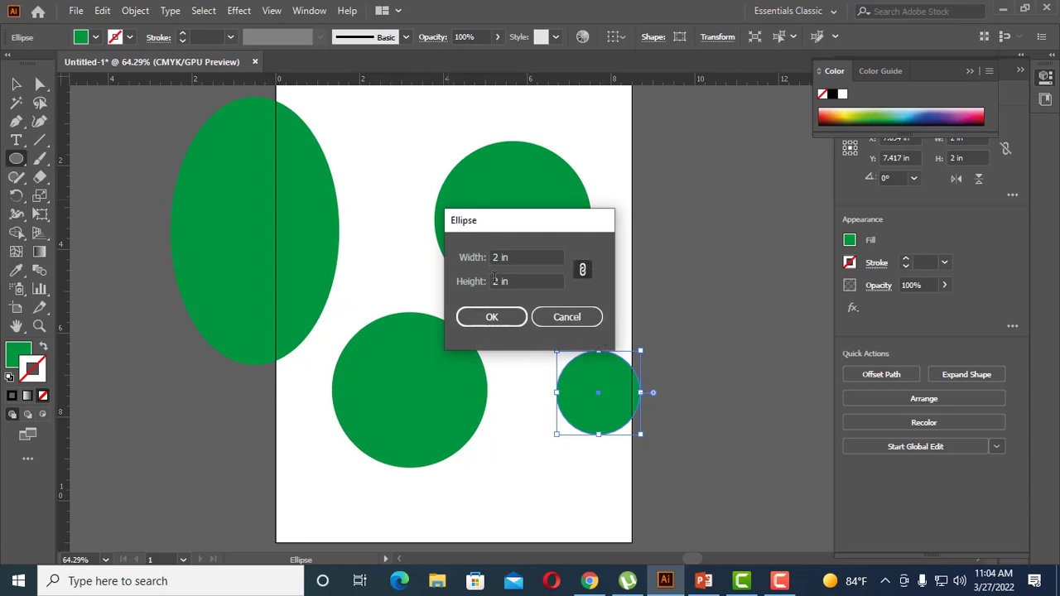
drag(519, 257, 472, 252)
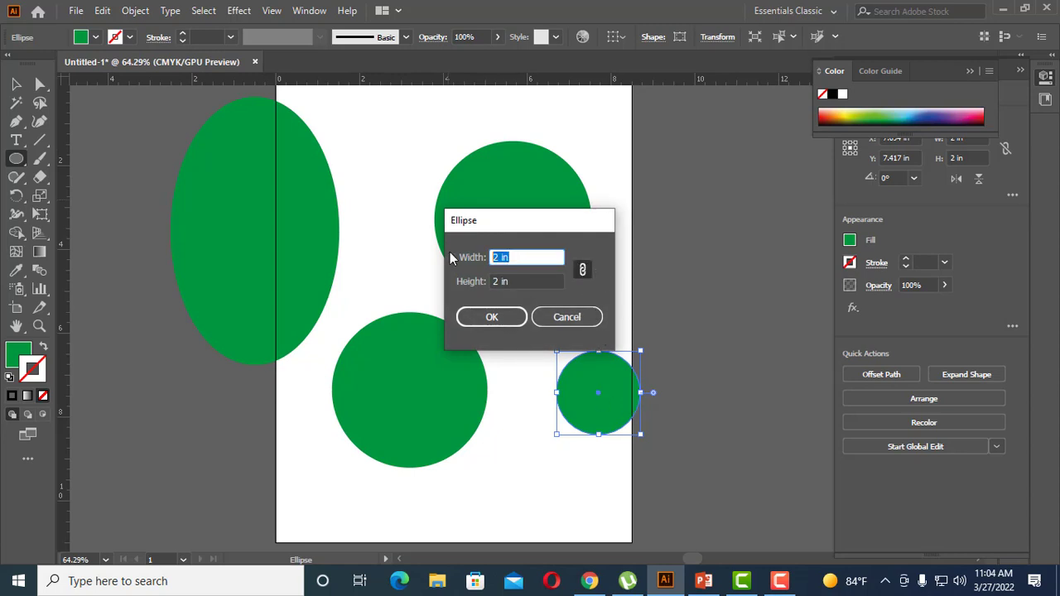
text(3)
click(536, 276)
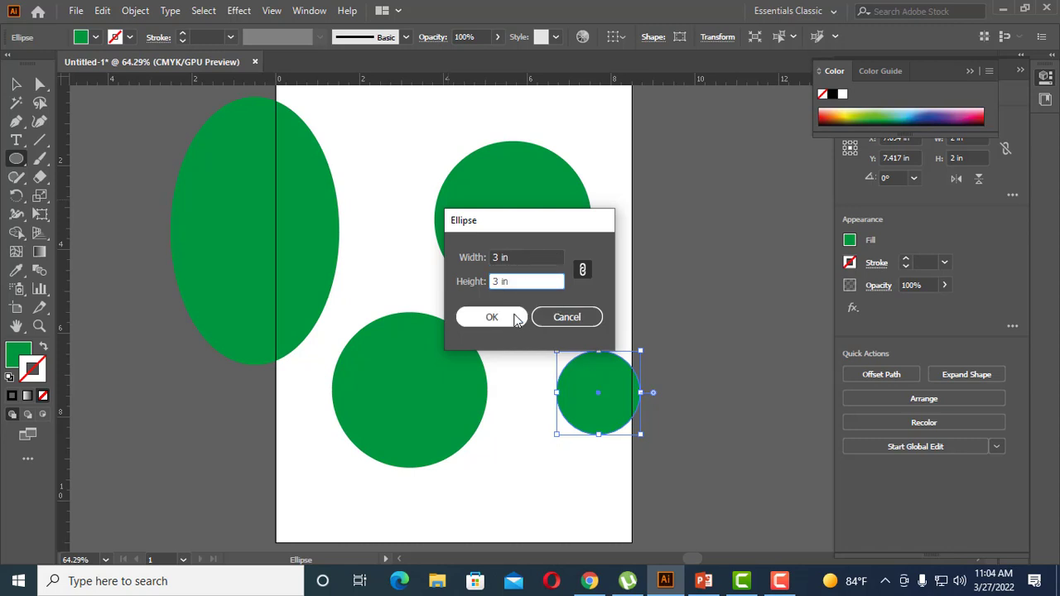
drag(521, 257, 460, 255)
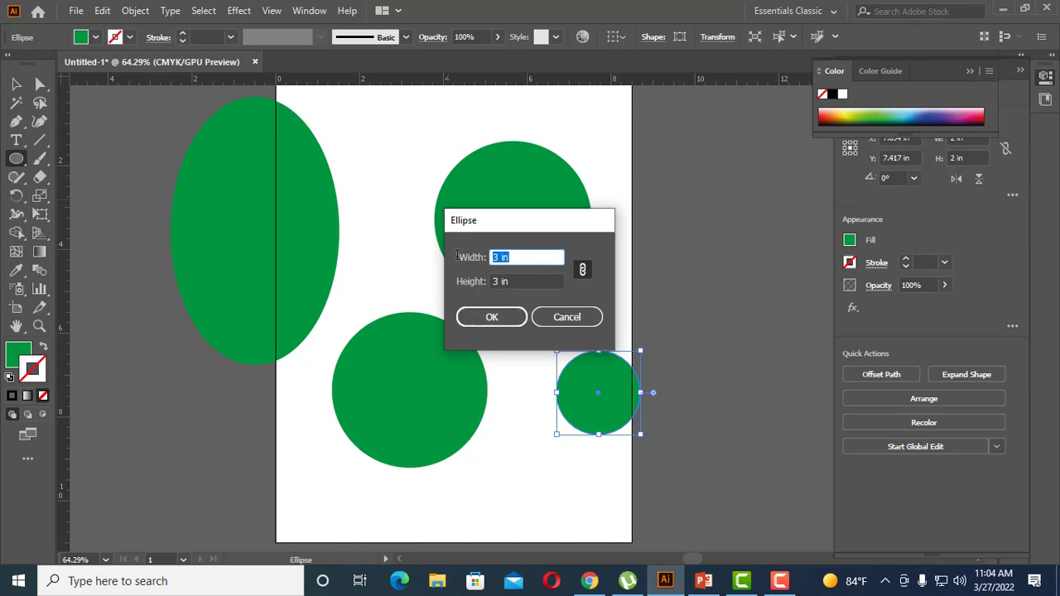
text(4)
click(494, 317)
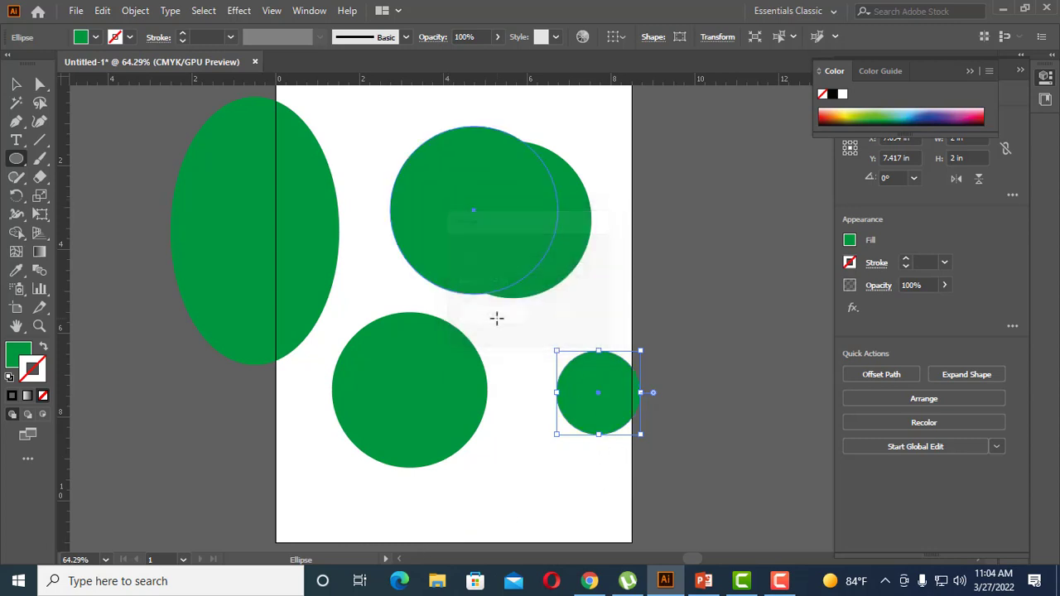
Move the 4 in circle to the artboard's upper left and the 2 in circle fully onto the artboard, leaving nothing selected.
key(v)
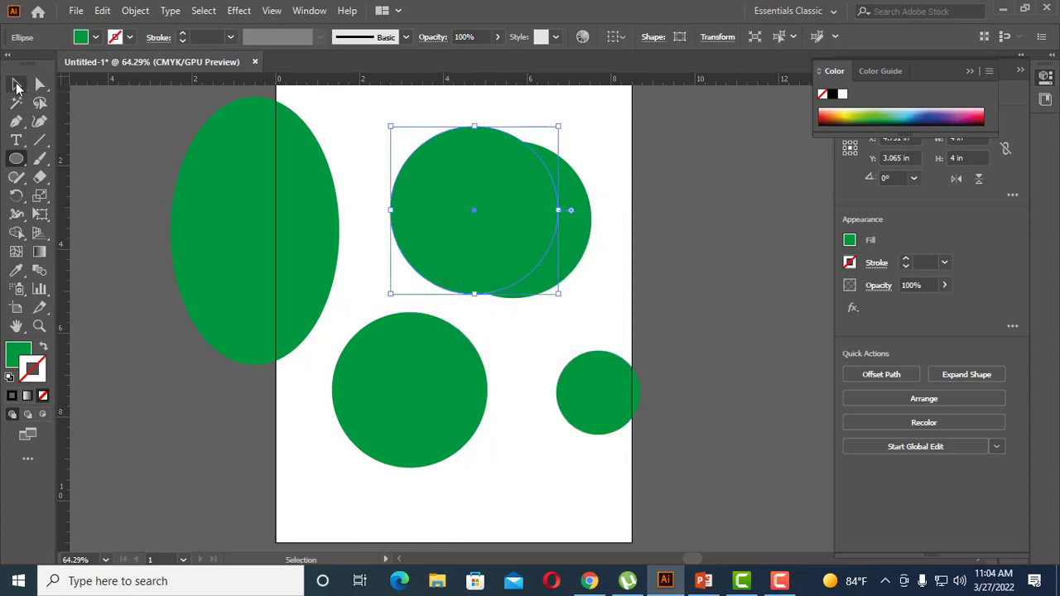
drag(414, 172, 340, 124)
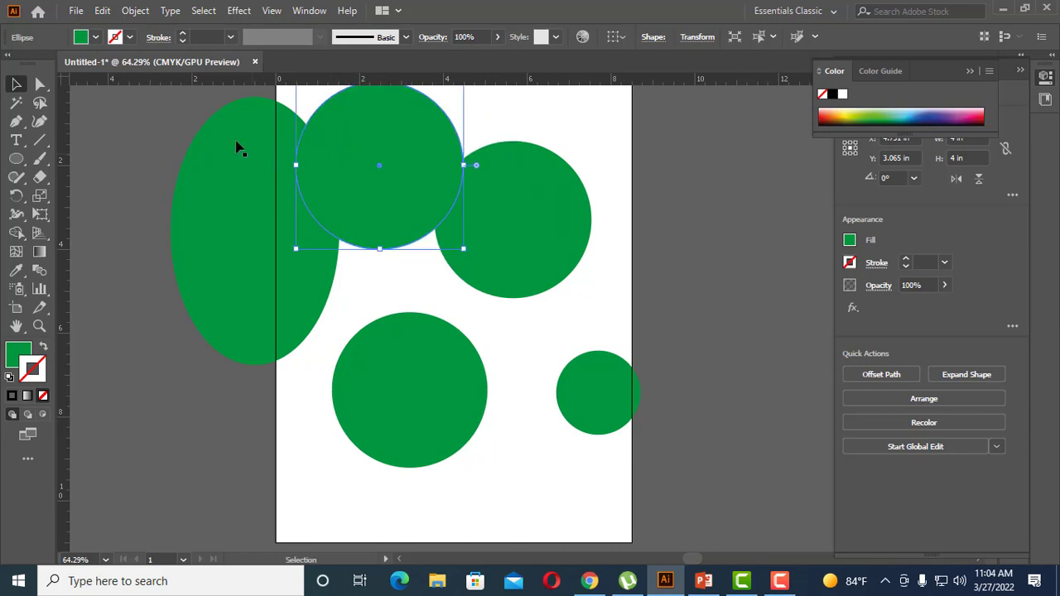
click(528, 237)
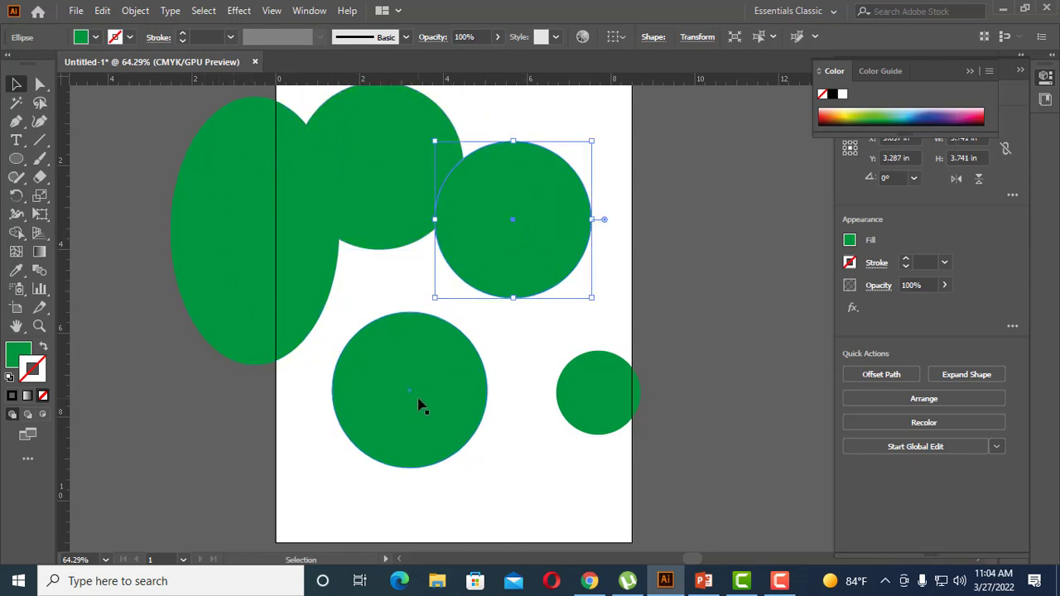
drag(592, 390, 541, 355)
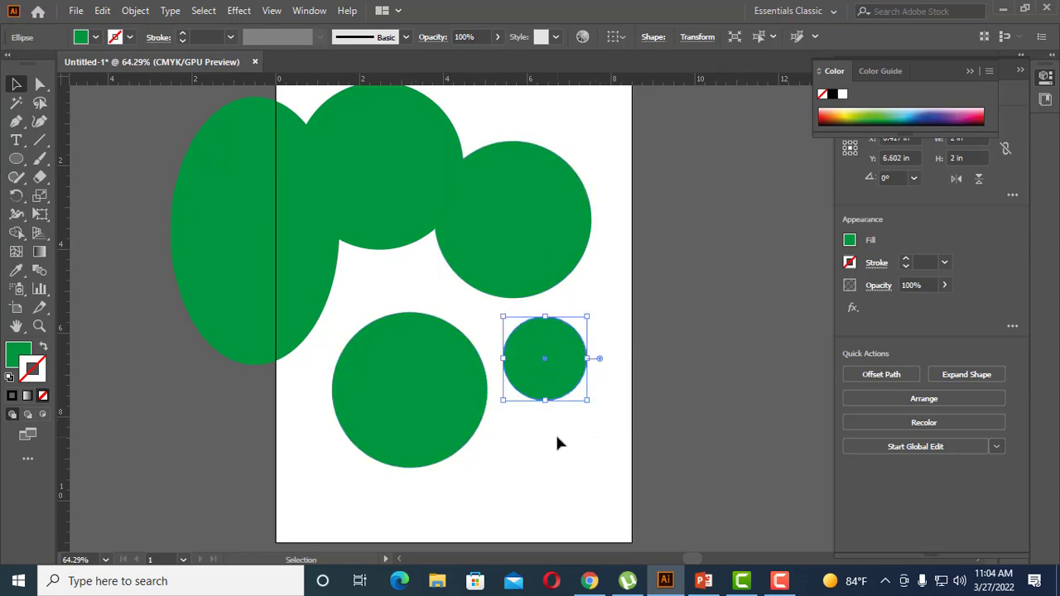
click(549, 495)
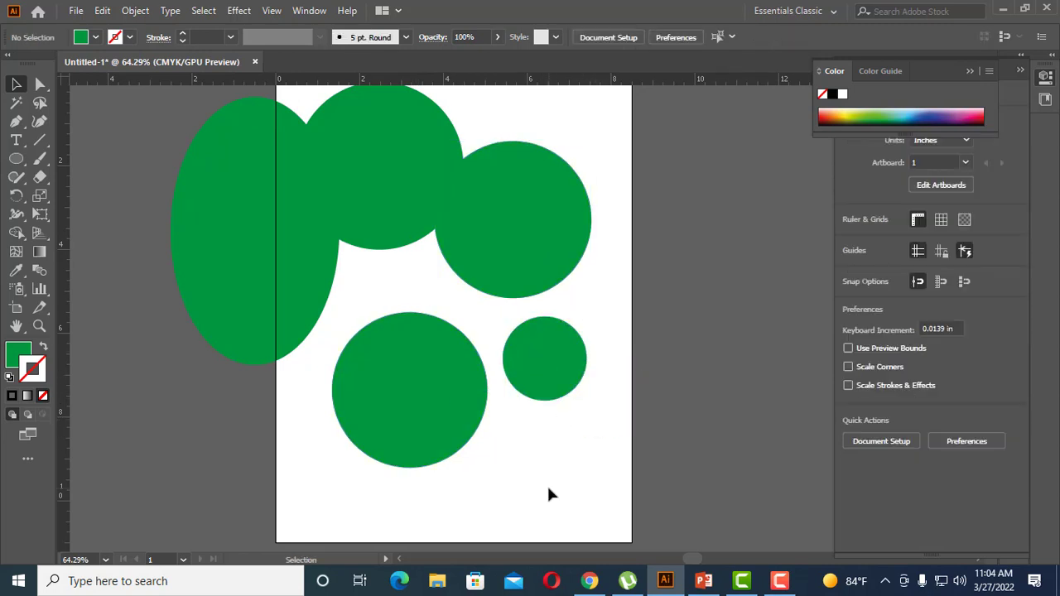
Delete all the circles and the ellipse to empty the artboard.
drag(356, 220, 397, 307)
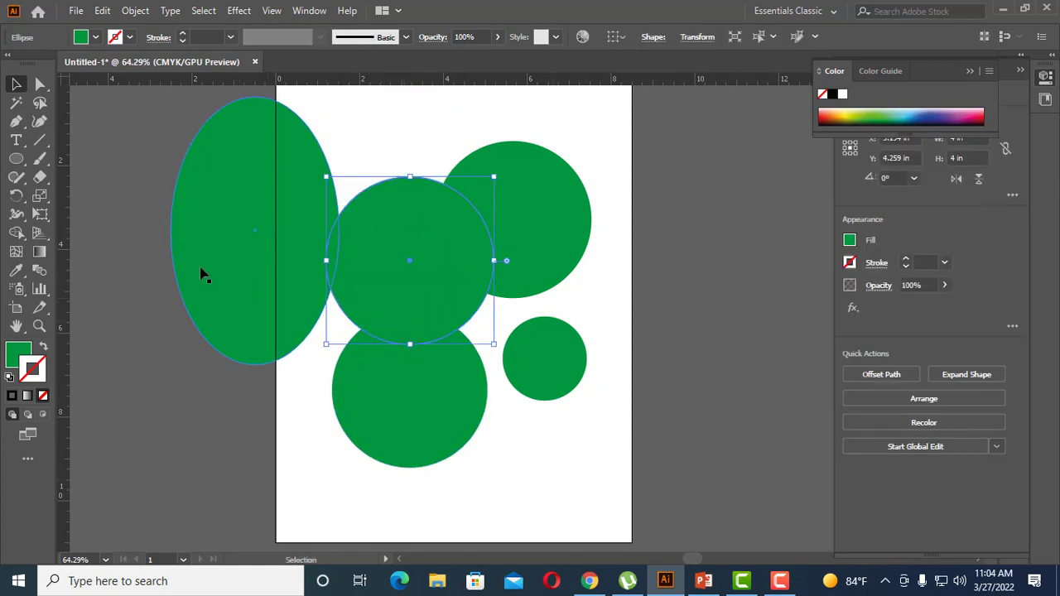
drag(619, 145, 142, 459)
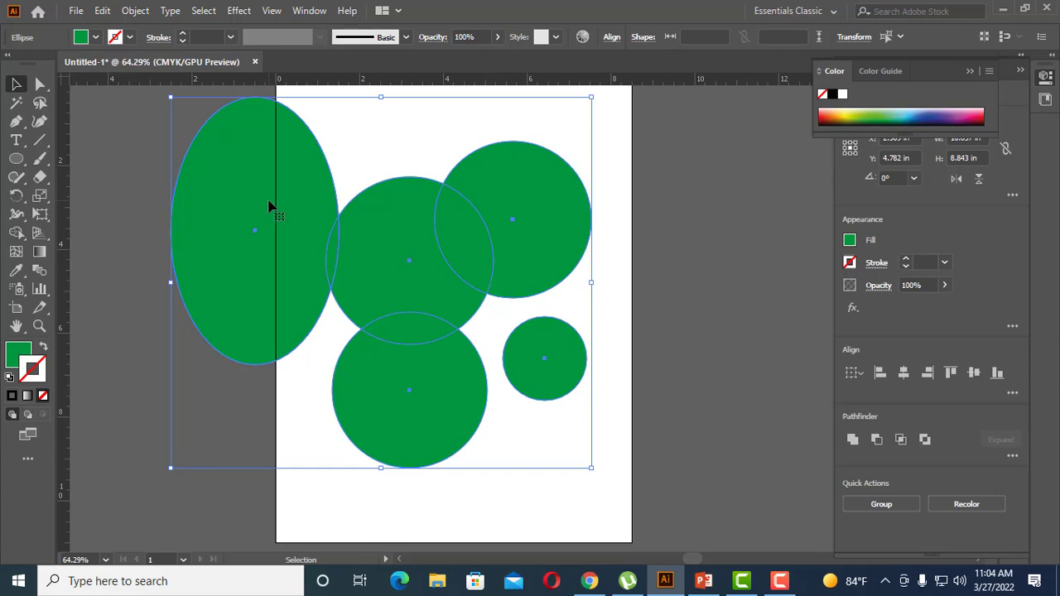
key(Delete)
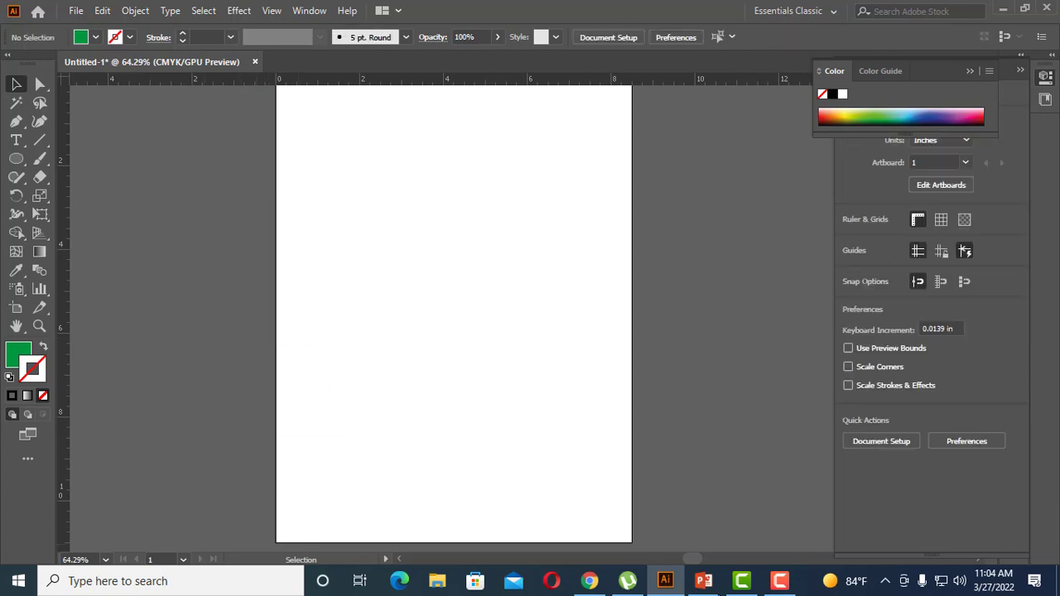
Switch to PowerPoint and read the Creating a Circle and Creating a Triangle slides as a slide show, then close the show.
click(689, 584)
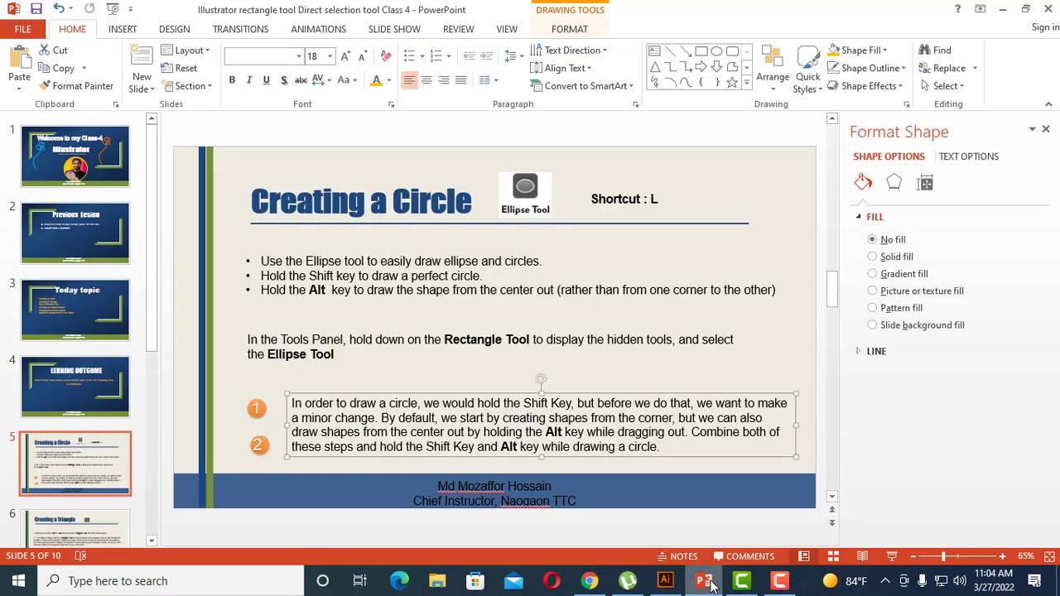
click(625, 369)
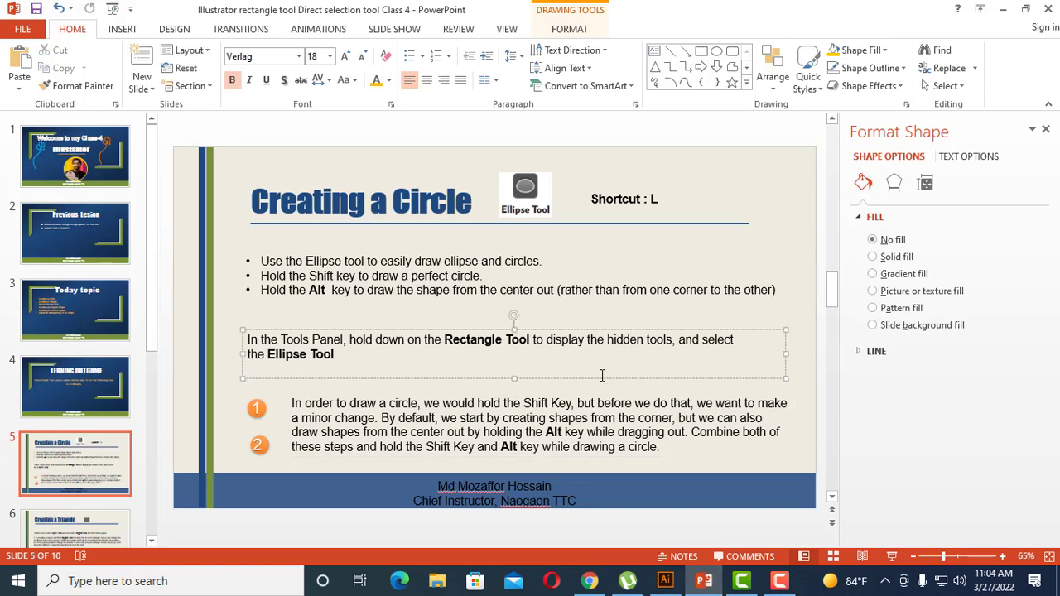
click(892, 555)
key(Right)
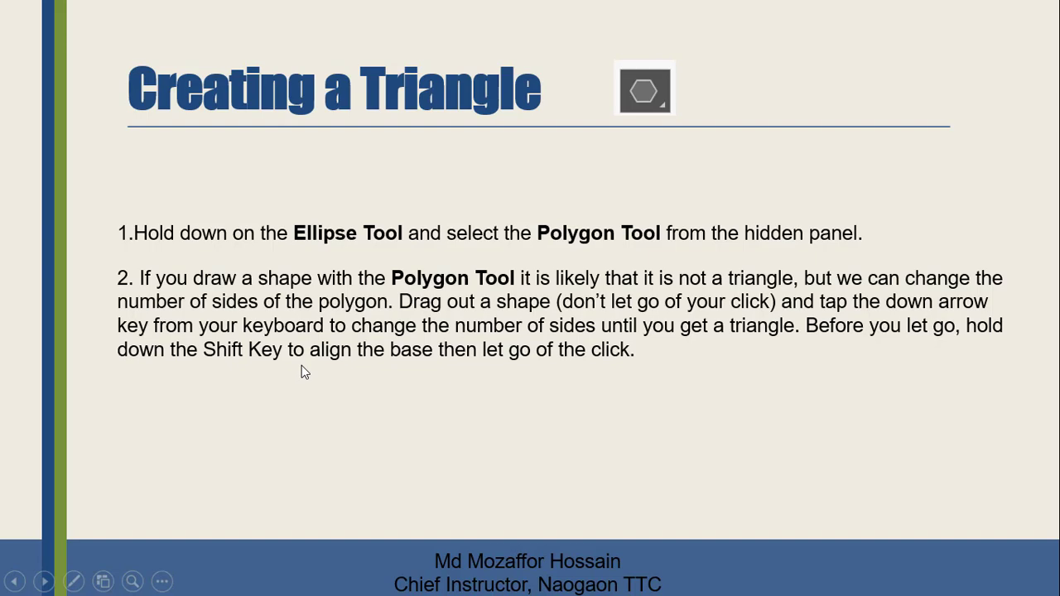
key(Escape)
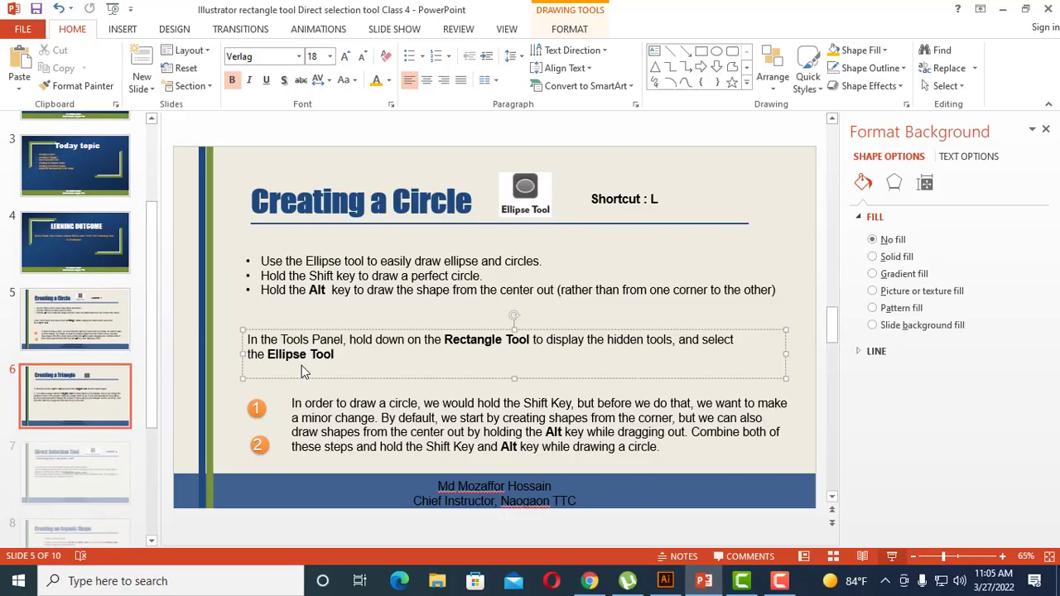
Switch to Illustrator and draw a tilted hexagon about 2.7 in high near the top of the artboard with the Polygon tool.
click(677, 583)
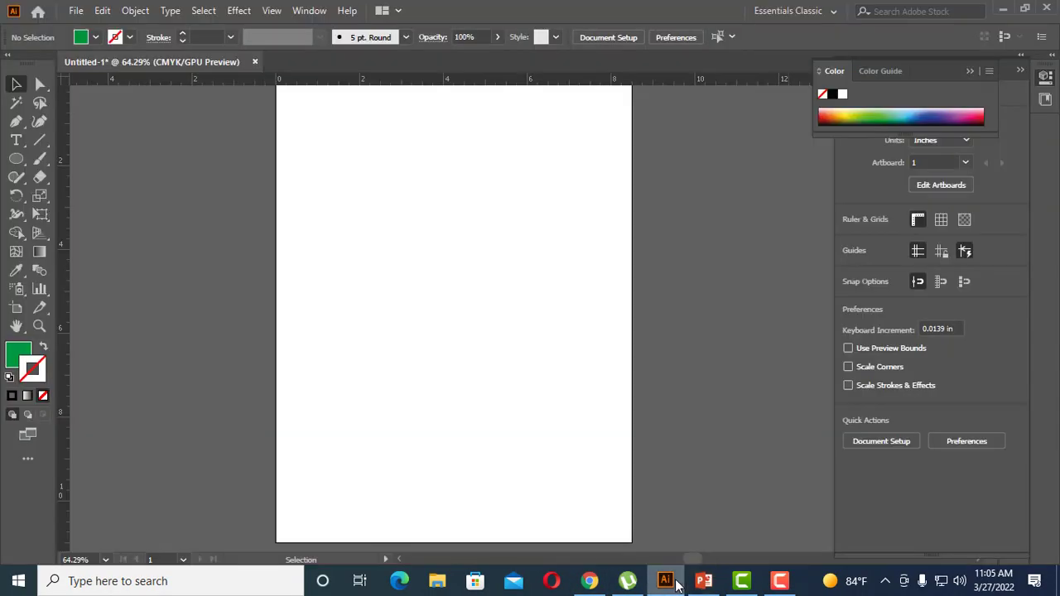
click(22, 163)
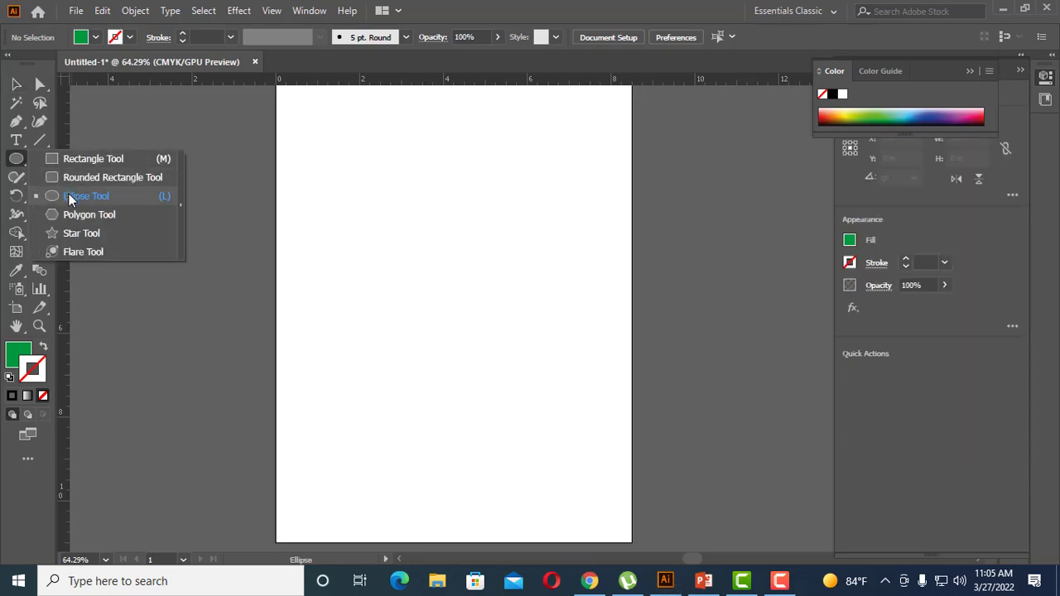
click(81, 217)
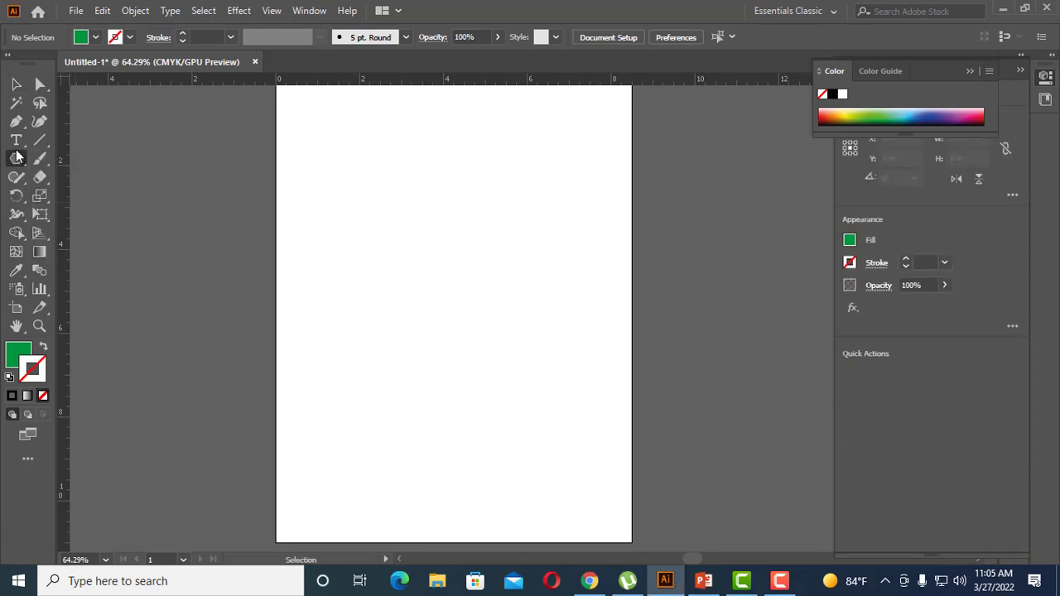
click(20, 162)
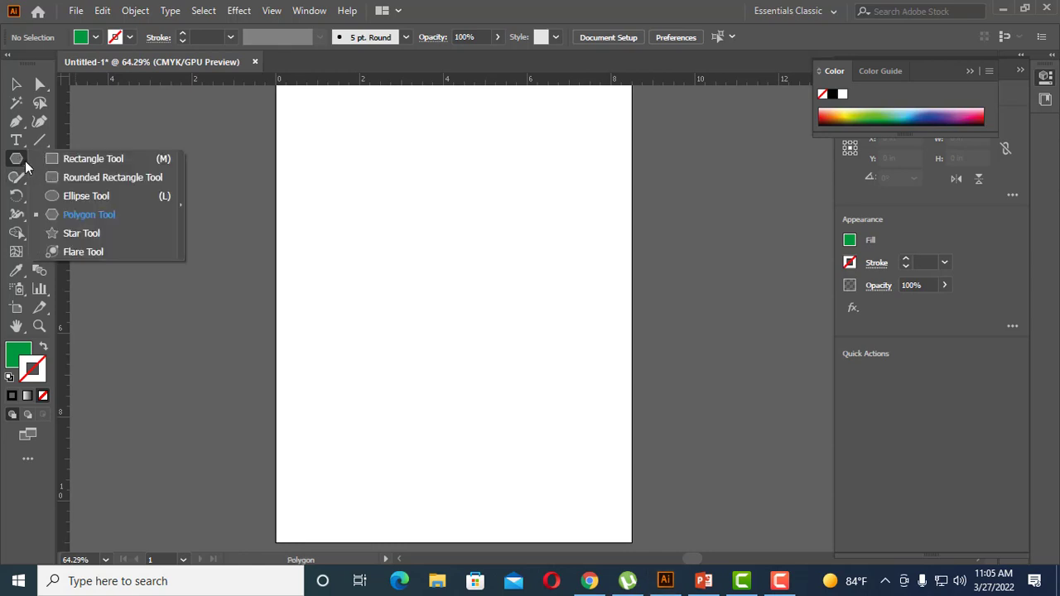
click(80, 217)
drag(391, 176, 438, 213)
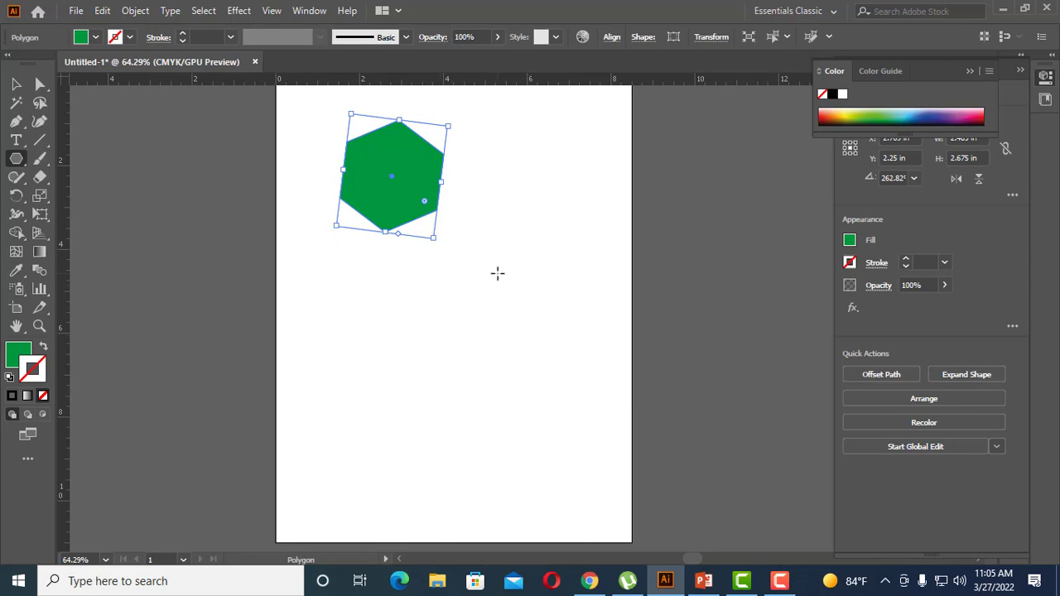
Create a three-sided polygon with a 1.3482 in radius to the lower right of the hexagon.
click(498, 273)
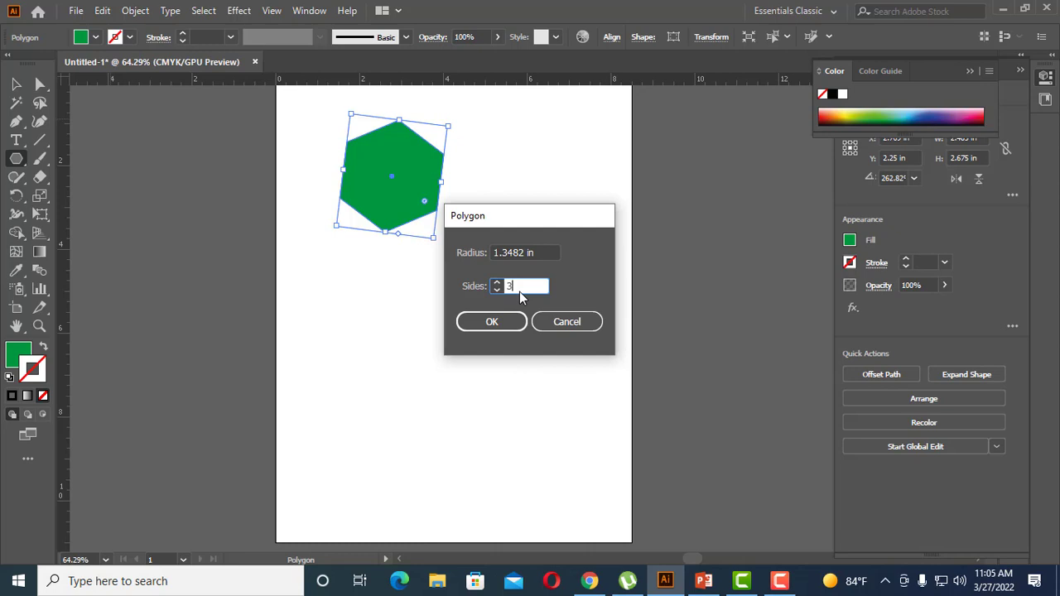
click(509, 322)
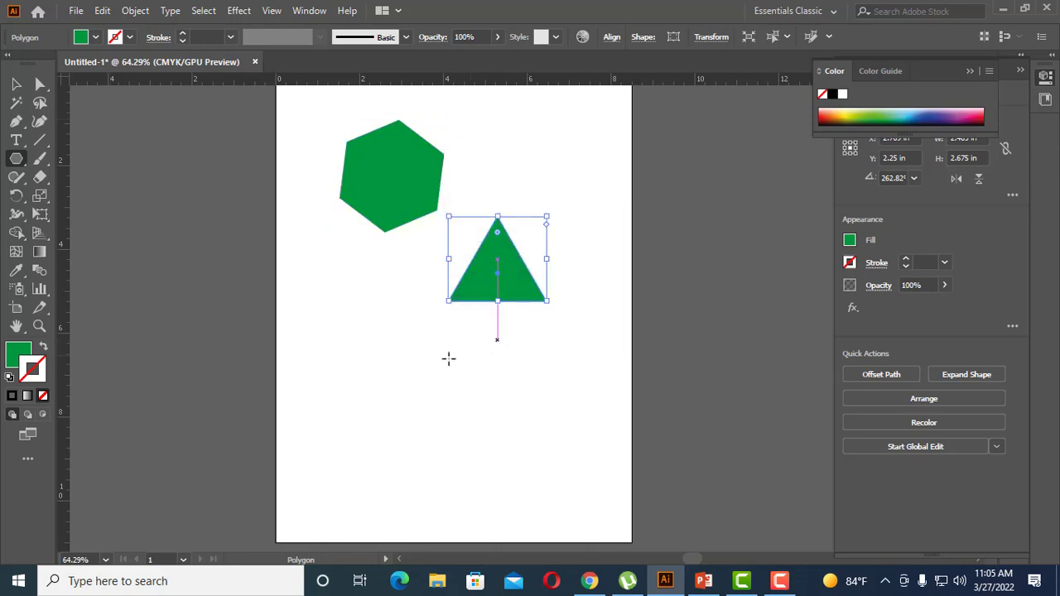
Create an eight-sided polygon with a 1.3482 in radius and move it onto the artboard's left edge.
click(418, 379)
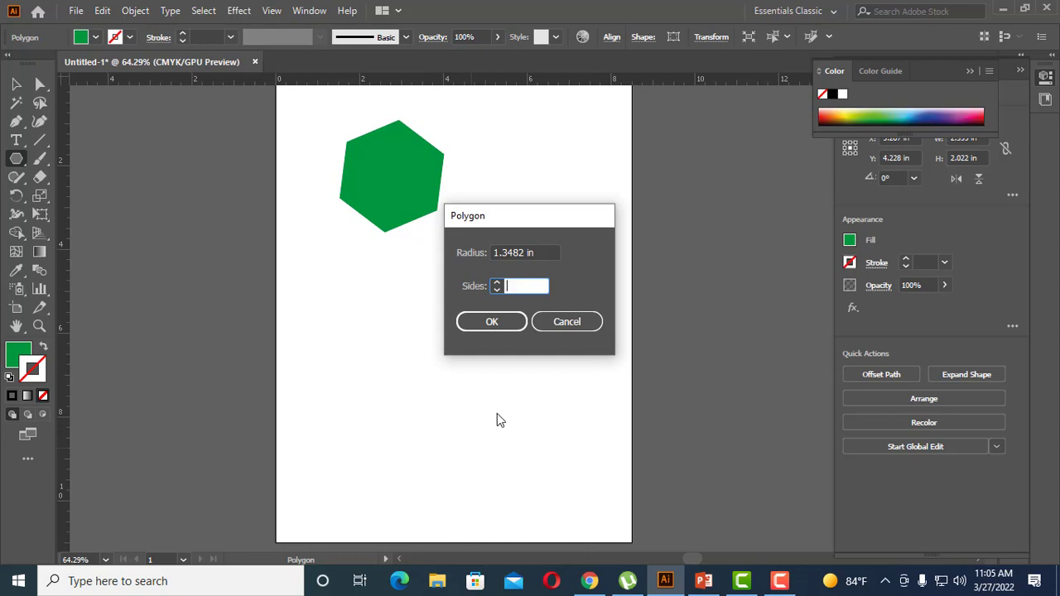
text(8)
click(490, 323)
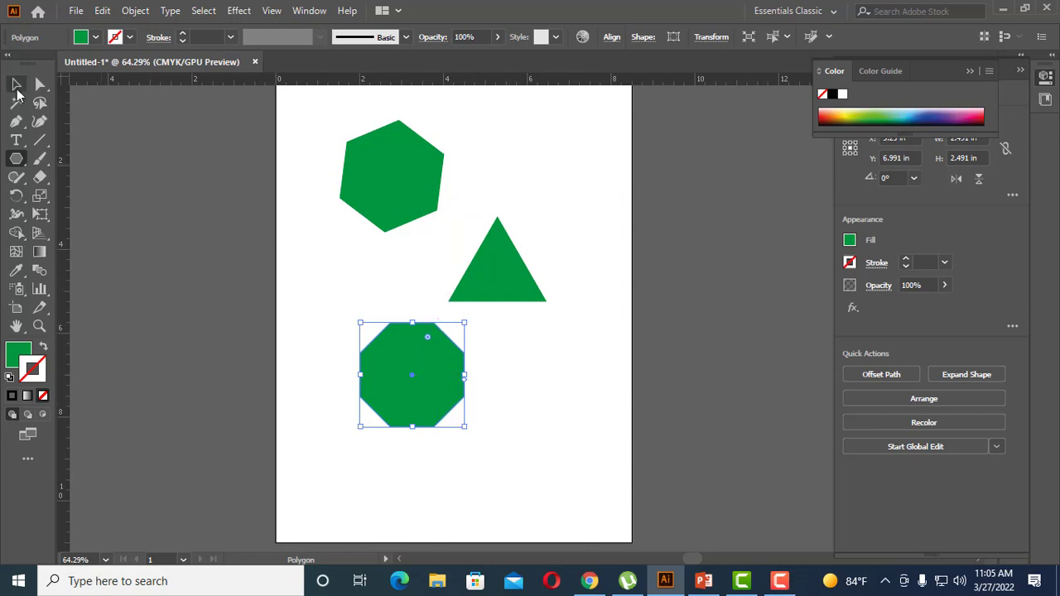
click(16, 86)
drag(406, 371, 271, 265)
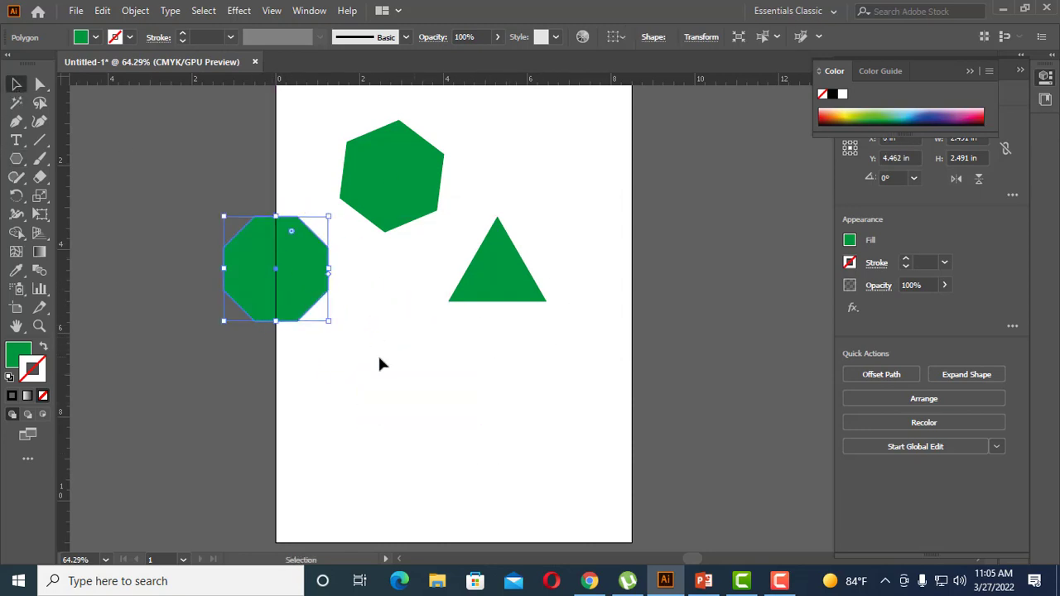
Draw a large tilted polygon about 3.6 in high below the other shapes, varying its side count while drawing and ending with six.
click(17, 162)
drag(392, 341, 466, 357)
key(Down)
key(Down)
key(Down)
key(Up)
key(Down)
key(Down)
key(Up)
key(Up)
key(Up)
key(Up)
key(Up)
key(Down)
key(Down)
key(Down)
key(Down)
key(Down)
key(Up)
key(Up)
key(Up)
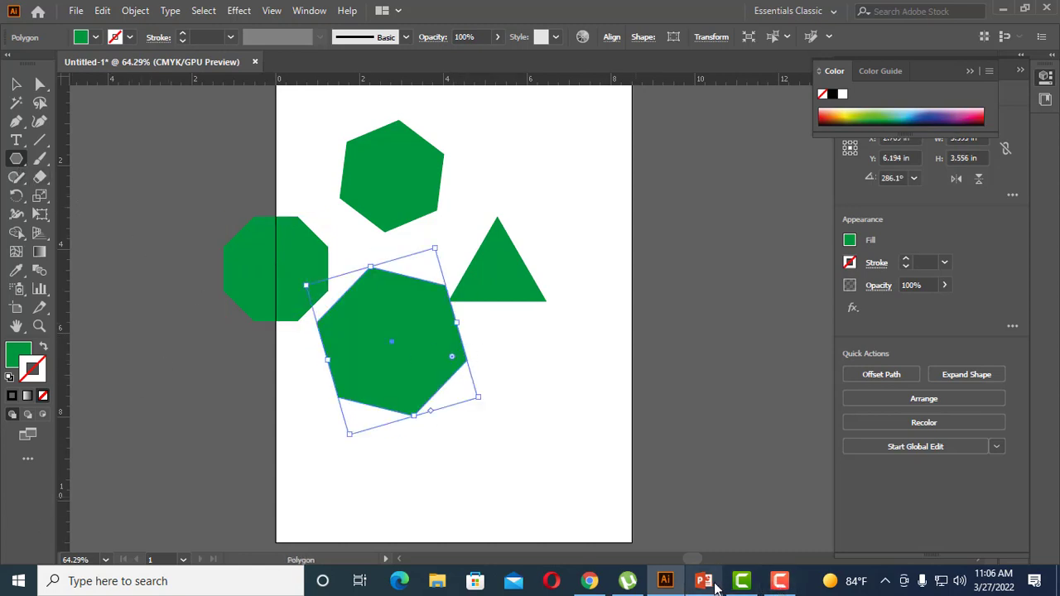
Switch to PowerPoint and show the Creating a Triangle slide in full-screen slide show view.
click(704, 580)
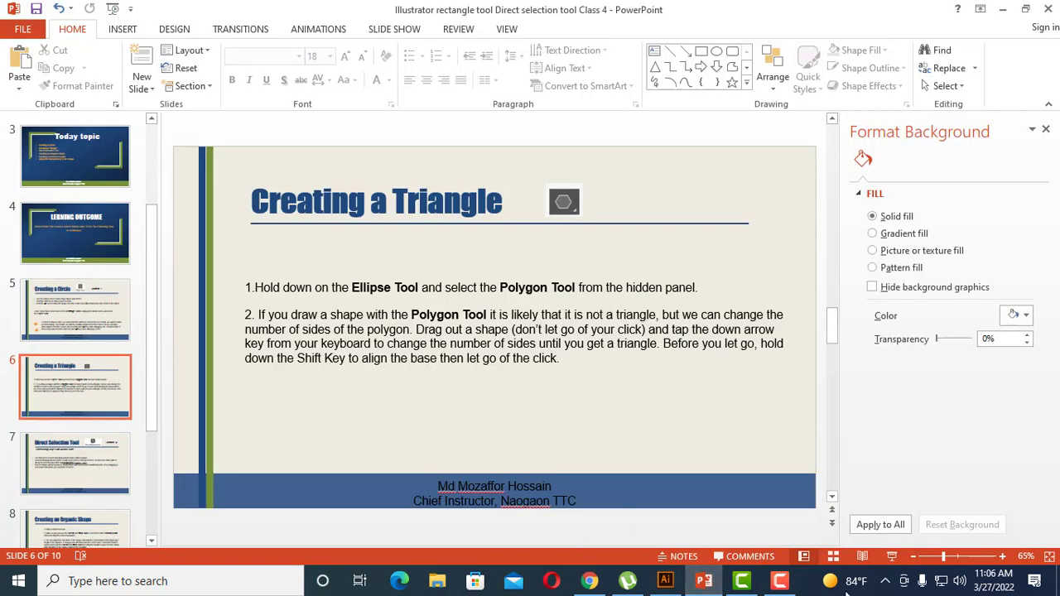
click(892, 556)
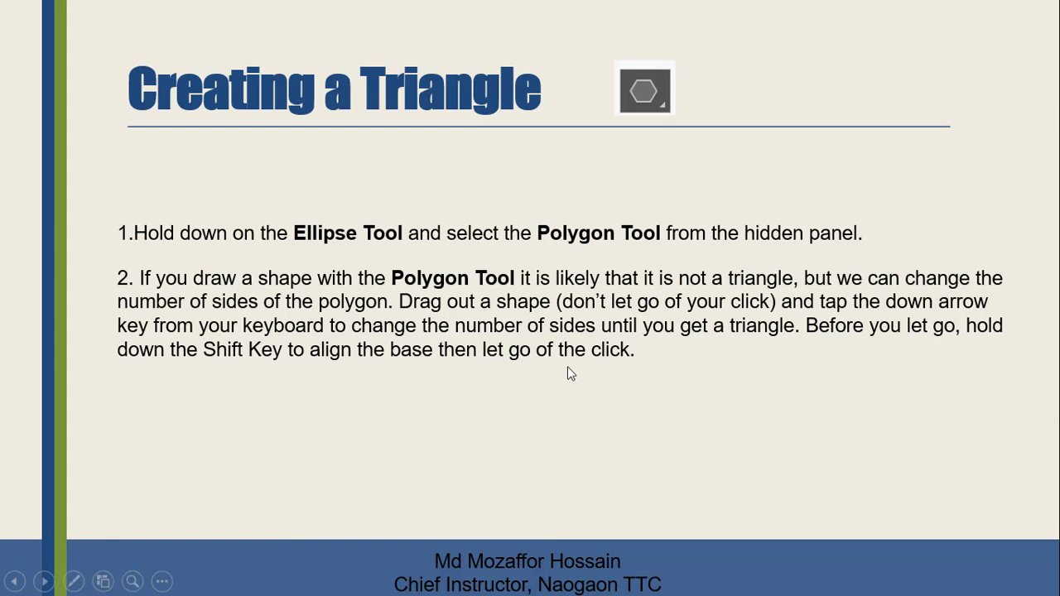
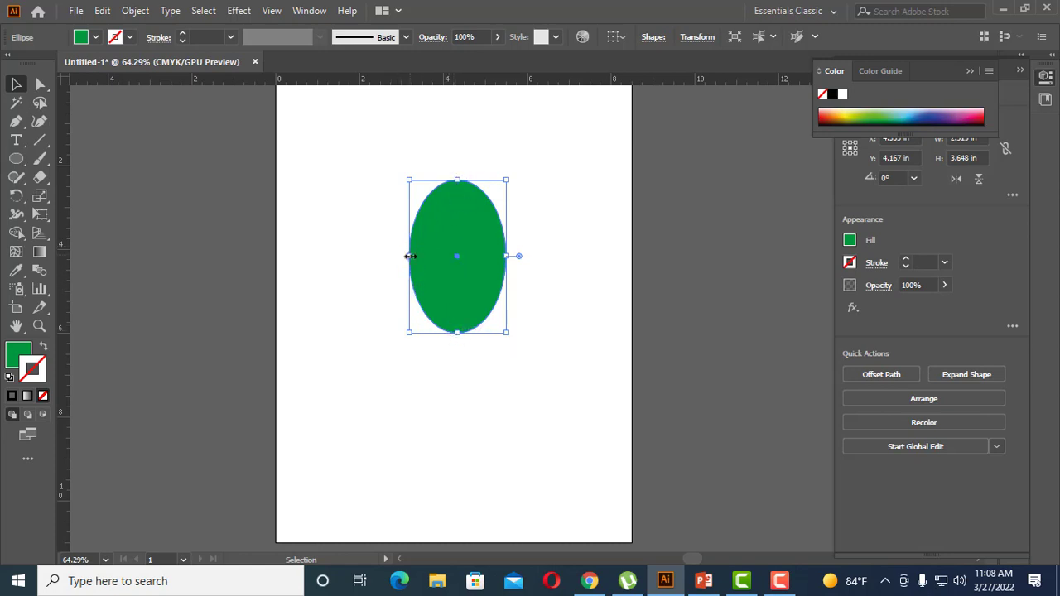
Widen the ellipse slightly toward the left and raise only its top anchor point to Y 1.7731 in.
mouse_move(411, 257)
mouse_down()
mouse_move(368, 257)
mouse_move(406, 257)
mouse_up()
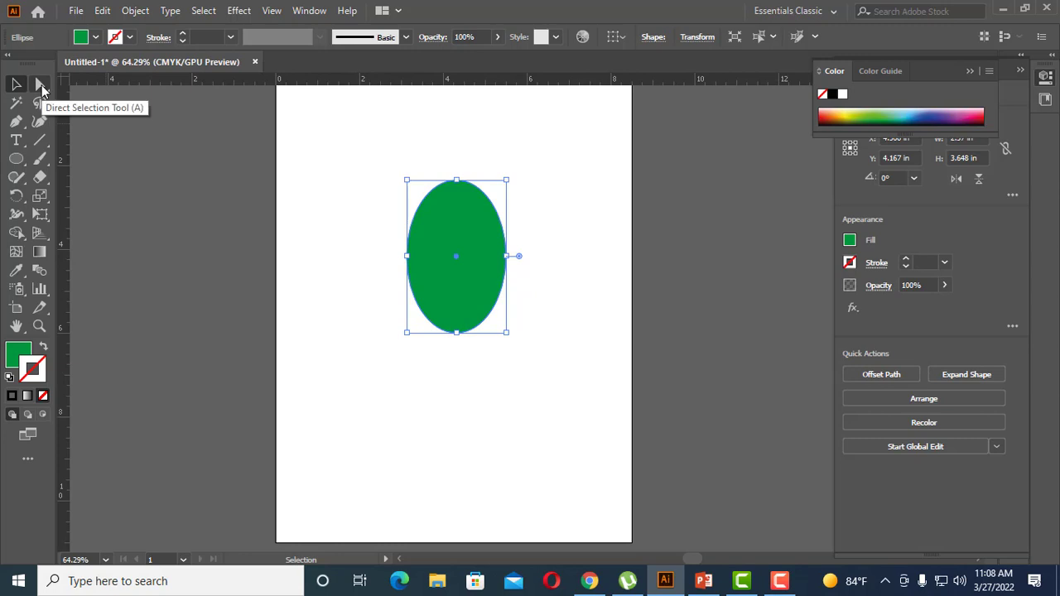
click(43, 88)
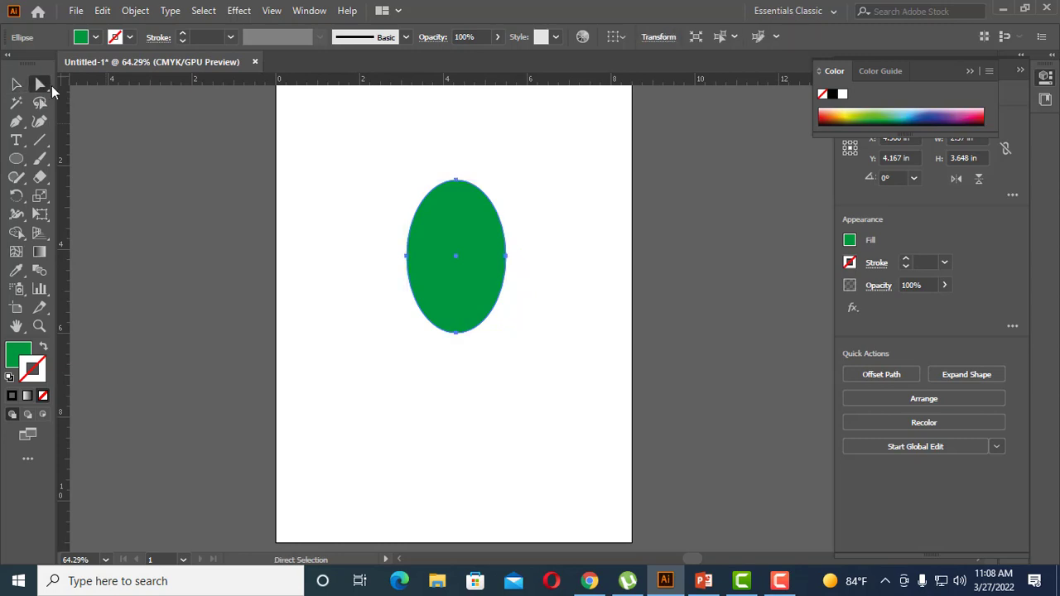
click(457, 180)
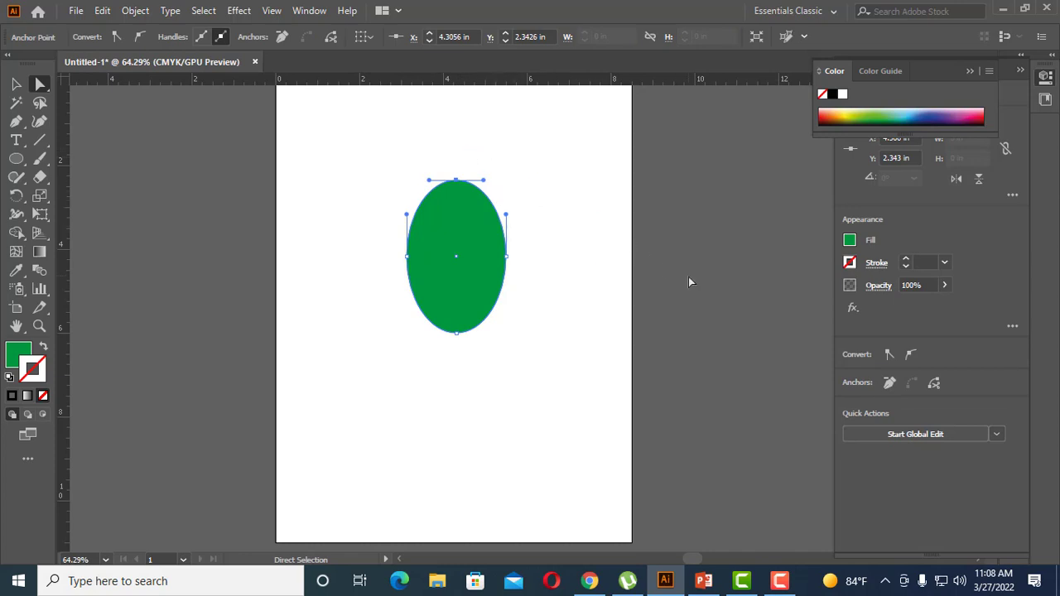
key(Up)
key(Up)
key(Up)
key(Up)
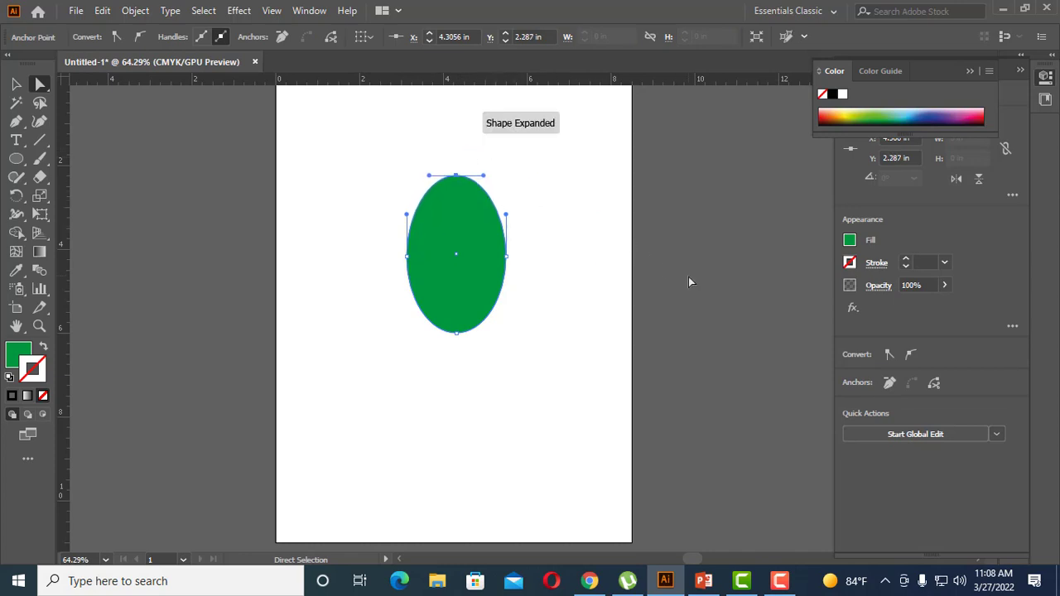
key(Up)
key(Up)
key(Up)
key(Up)
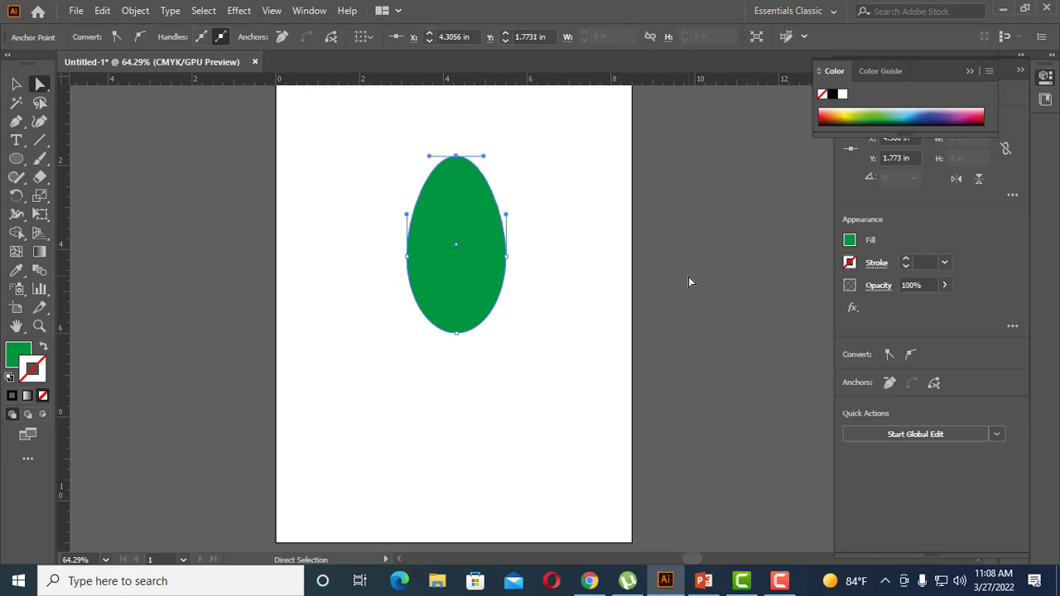
Raise the shape's bottom anchor point to Y 5.4352 in to flatten its base, leaving nothing selected.
drag(405, 321, 502, 358)
key(Up)
key(Up)
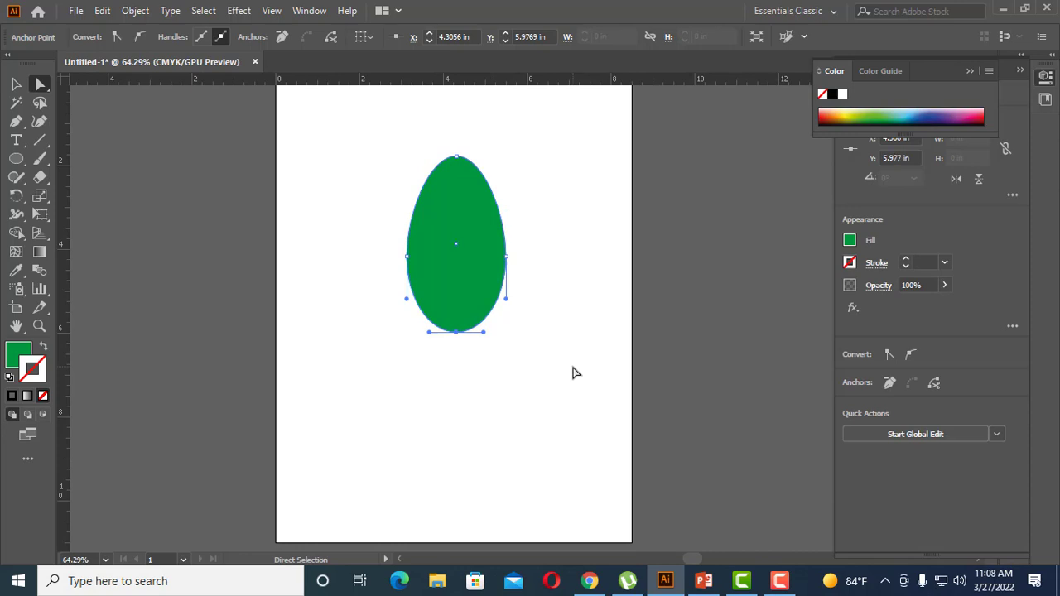
key(Up)
key(Up)
key(Up)
key(Up)
key(Up)
key(Up)
key(Up)
key(Up)
key(Up)
key(Up)
key(Up)
key(Up)
key(Up)
key(Up)
key(Up)
key(Up)
key(Up)
key(Up)
key(Up)
key(Up)
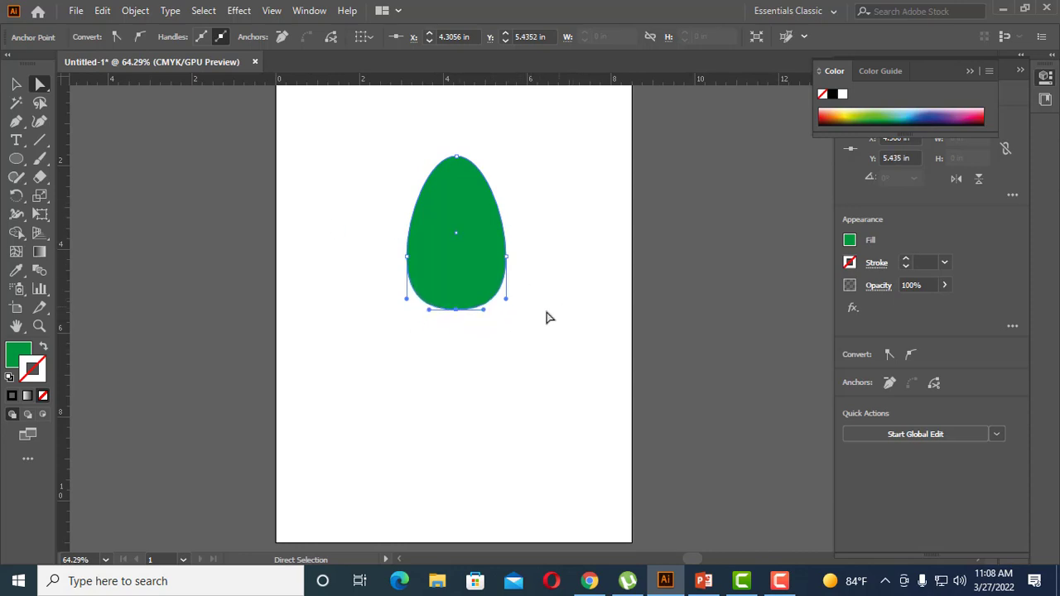
click(17, 84)
click(425, 410)
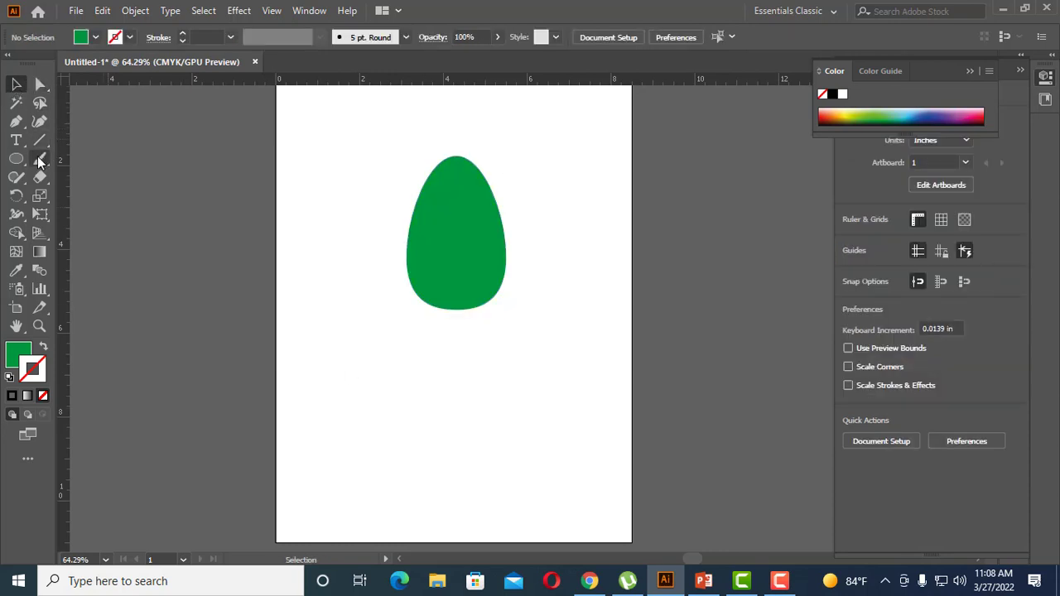
Draw an ellipse about 2.9 in high at the artboard's lower left and lower its two side anchor points about 0.2 in, leaving nothing selected.
key(l)
drag(332, 332, 415, 455)
click(42, 87)
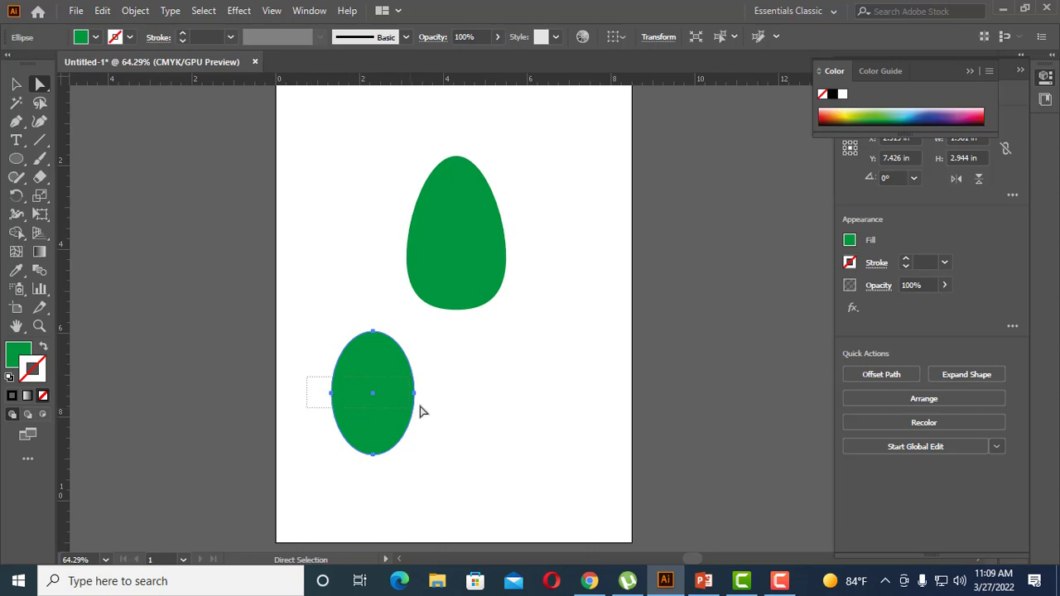
drag(421, 412, 450, 410)
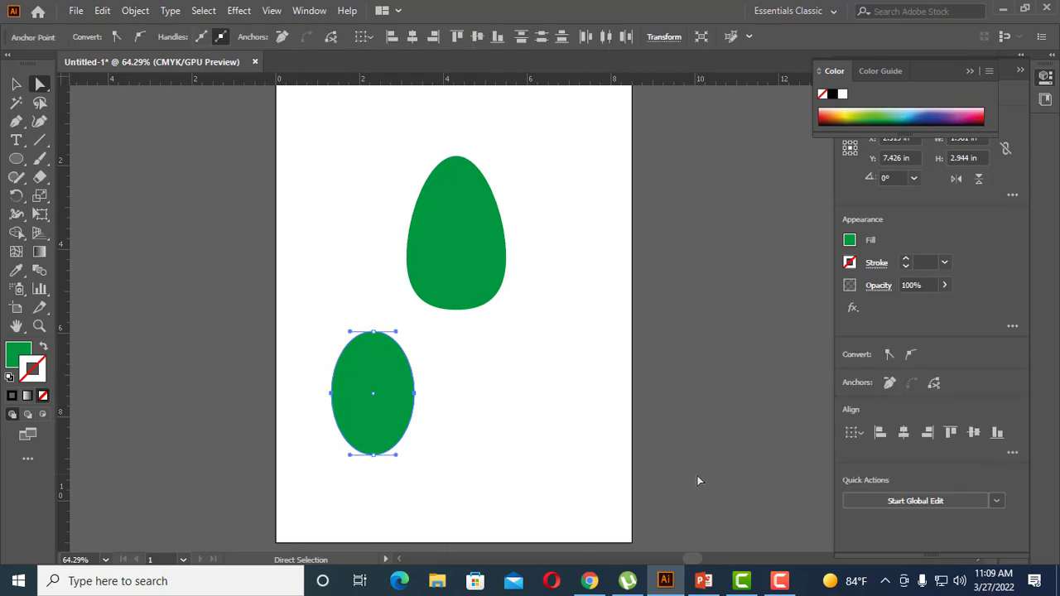
key(Down)
key(Down)
key(Down)
key(Down)
key(Down)
key(Down)
key(Down)
key(Down)
key(Down)
key(Down)
key(Down)
key(Down)
key(Down)
key(Down)
key(Down)
key(Down)
key(Down)
key(Down)
key(Down)
key(Down)
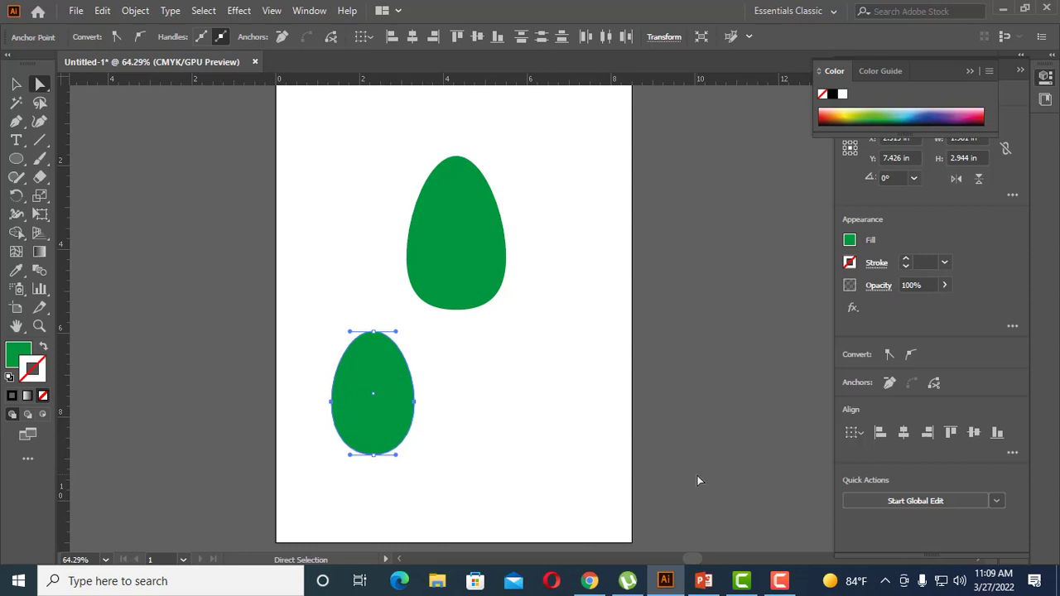
click(17, 85)
click(190, 221)
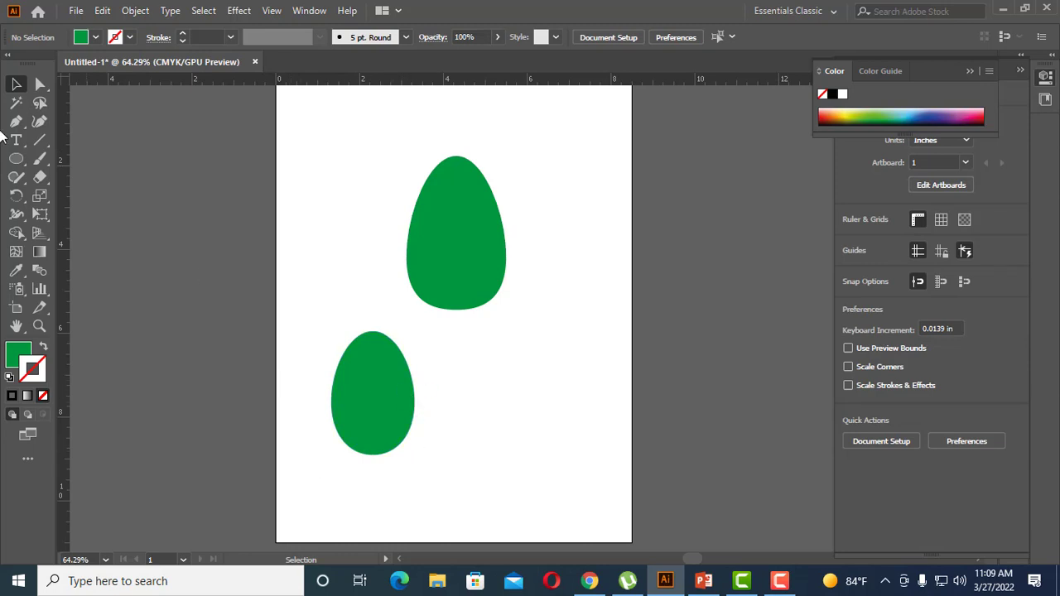
Draw an ellipse about 1.46 in wide and 2.46 in high at the artboard's lower right and extend both top anchor handles outward.
click(18, 159)
drag(498, 341, 560, 445)
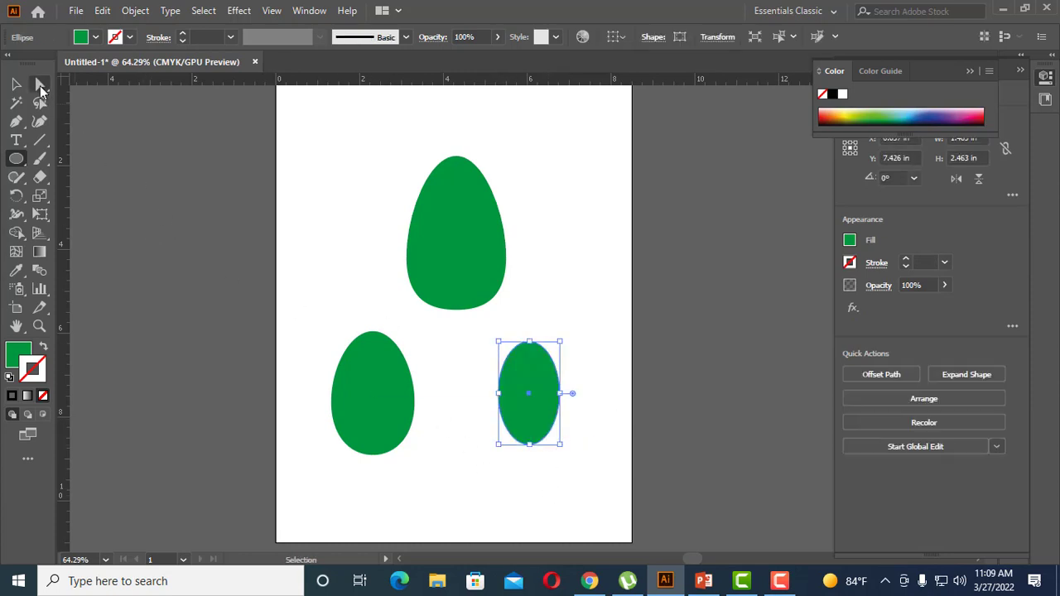
click(40, 87)
click(529, 341)
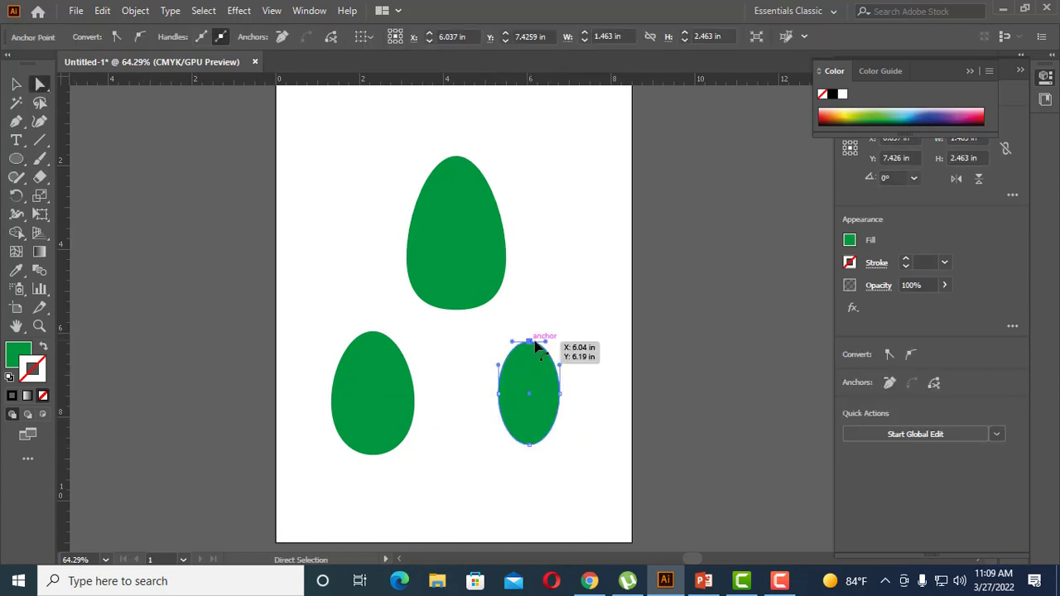
drag(547, 344, 578, 341)
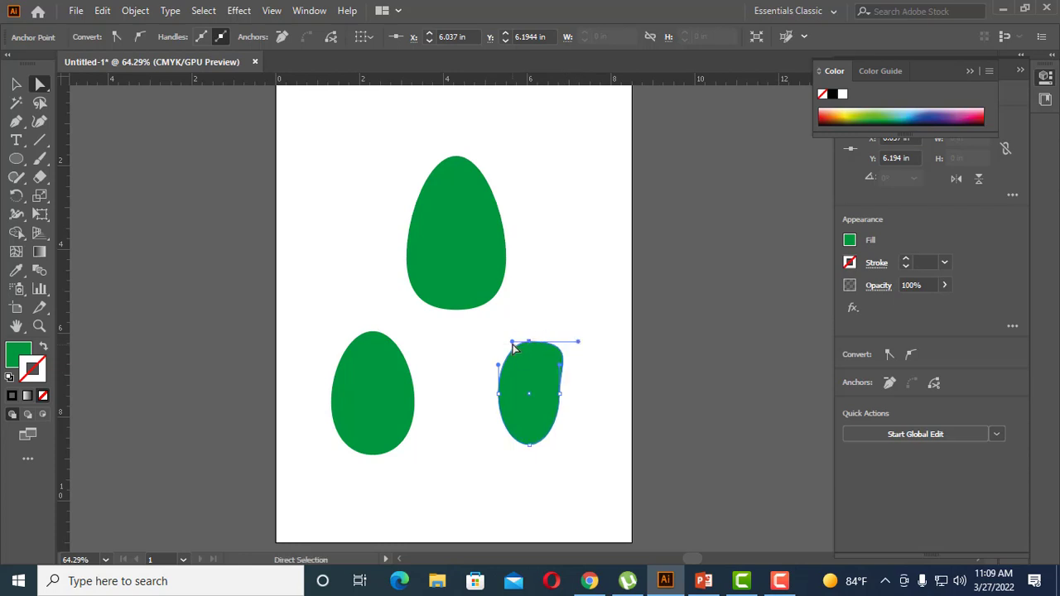
drag(512, 347, 479, 341)
Extend both direction handles of the new ellipse's bottom anchor outward to widen its base, leaving nothing selected.
drag(492, 440, 583, 450)
drag(512, 445, 457, 450)
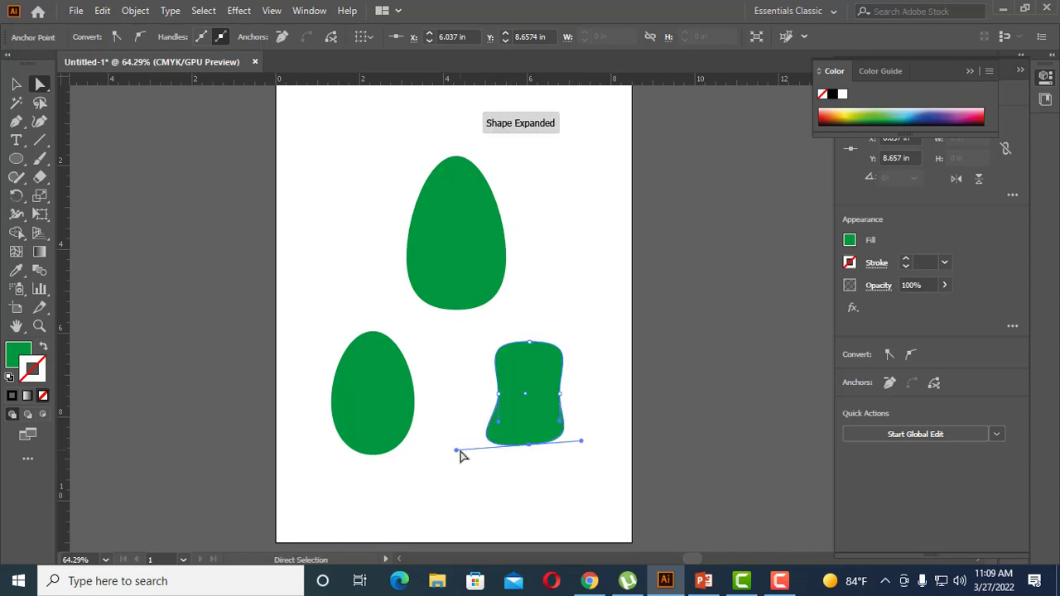
click(16, 83)
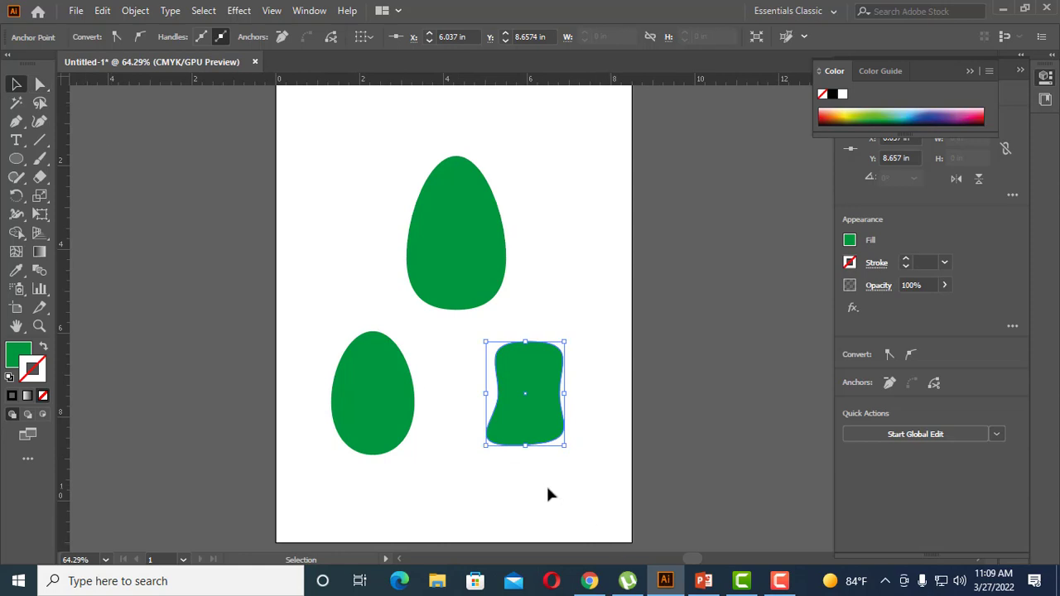
click(569, 469)
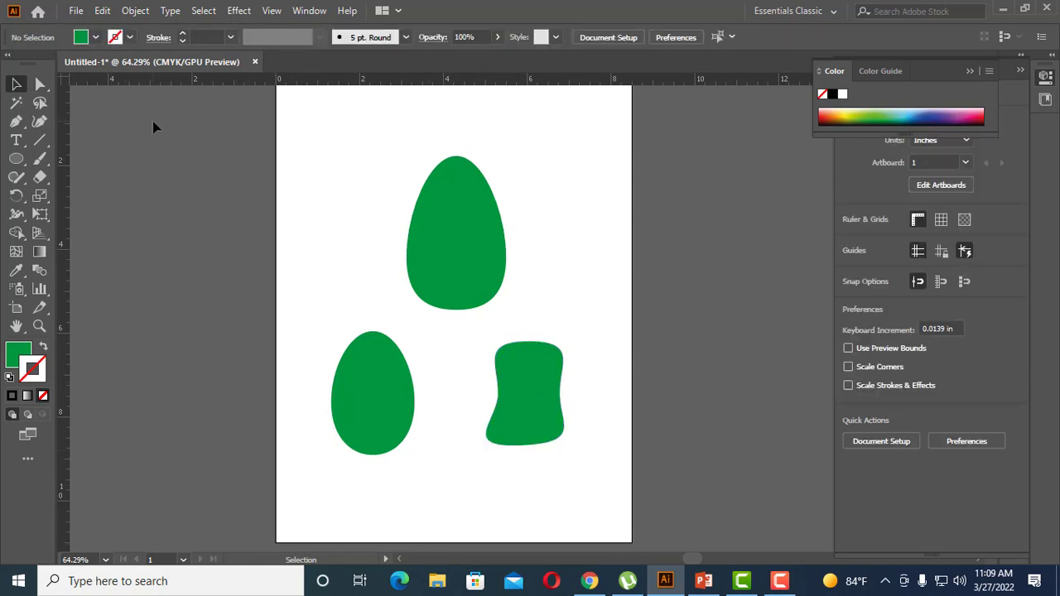
Delete all three green shapes from the artboard.
drag(20, 169, 83, 157)
click(17, 84)
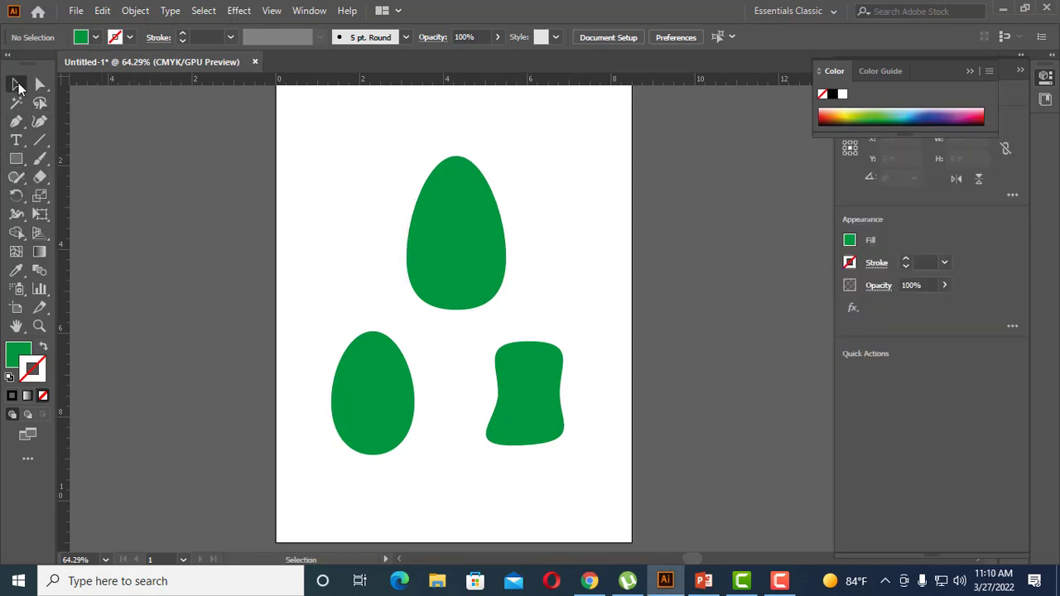
drag(290, 130, 589, 507)
key(Delete)
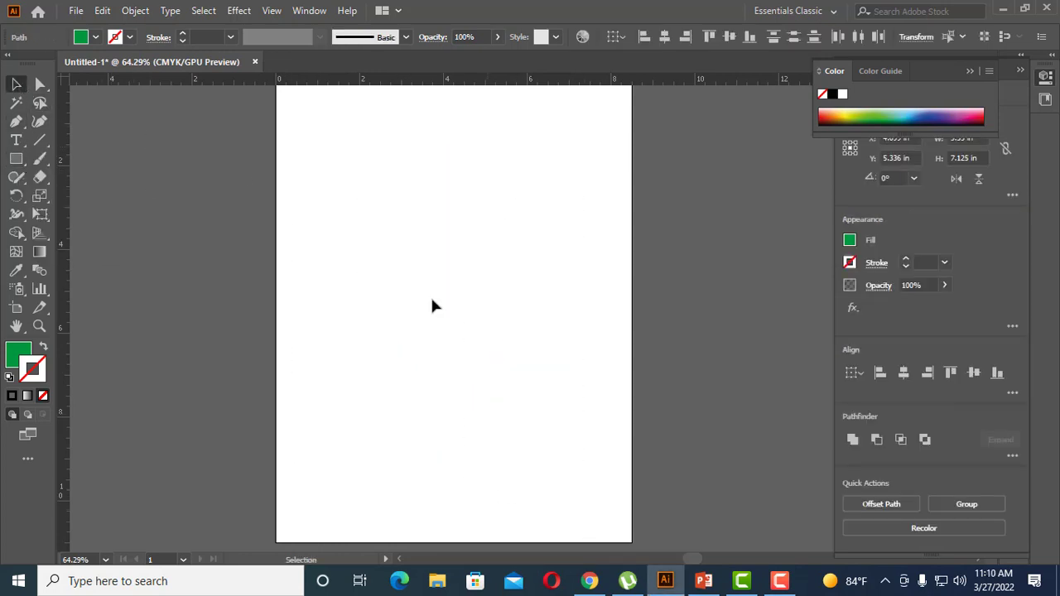
Draw a rectangle about 4.09 in wide and 3.33 in high on the artboard's upper half with no fill and a black stroke.
click(17, 159)
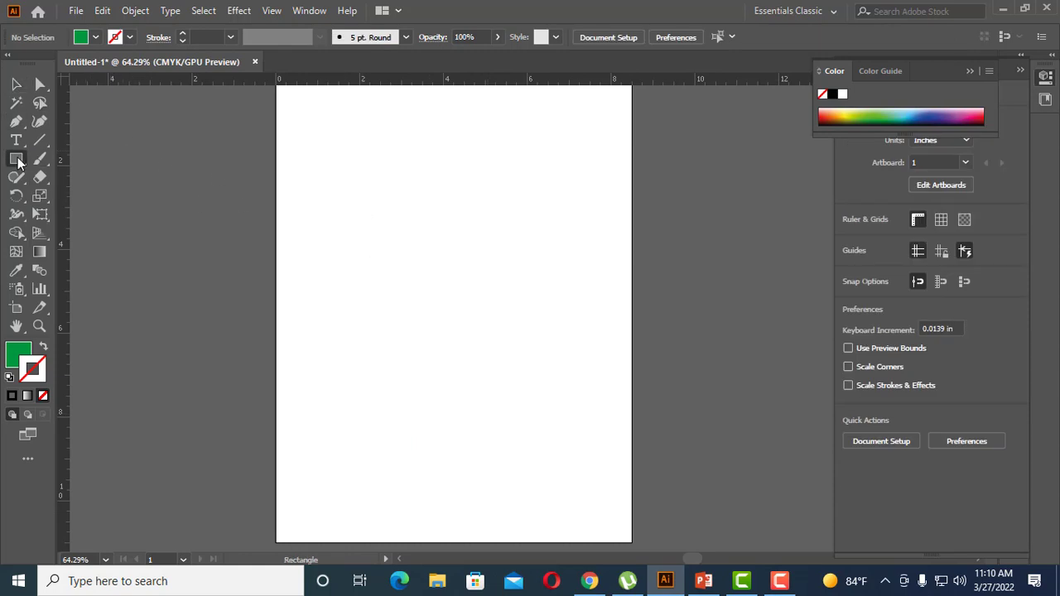
drag(353, 187, 523, 326)
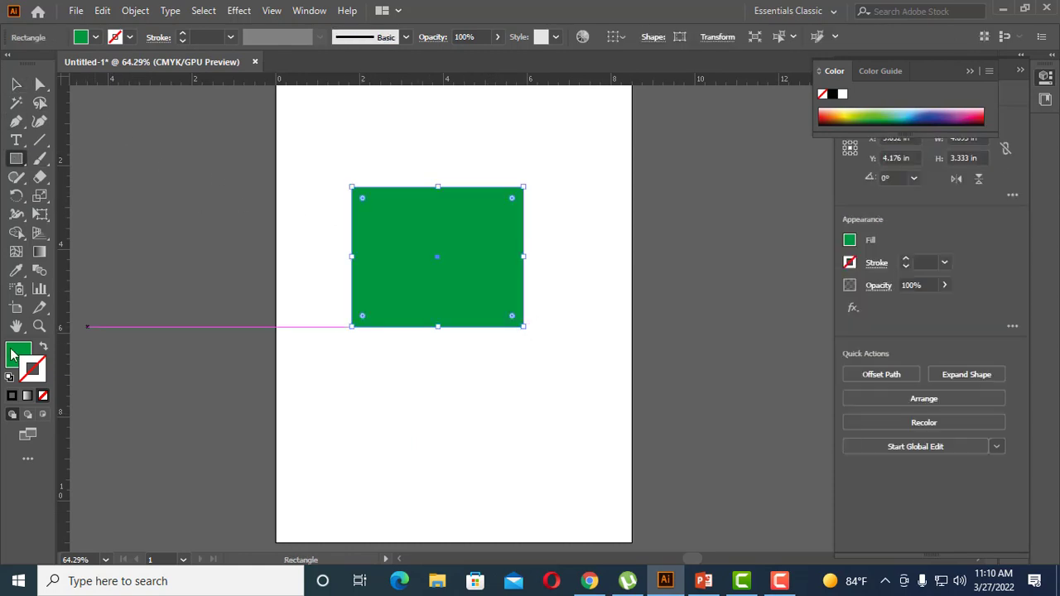
click(44, 397)
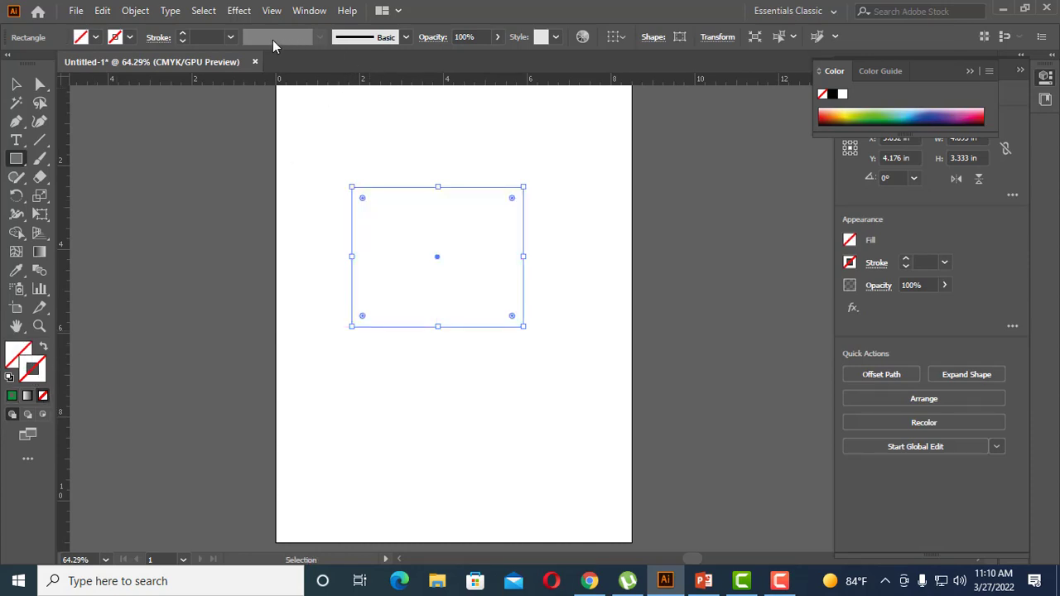
click(129, 41)
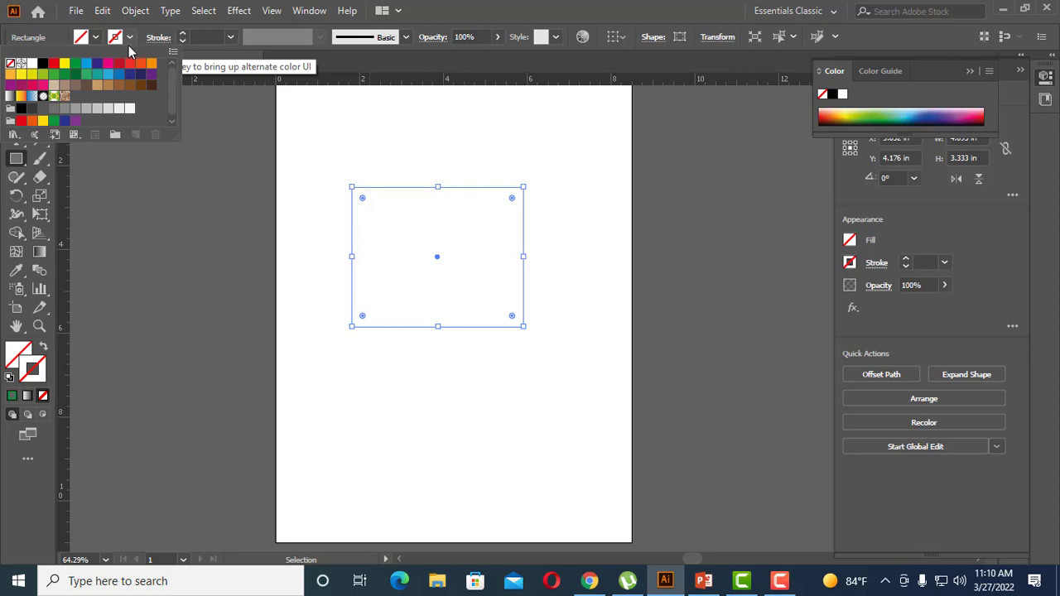
click(43, 63)
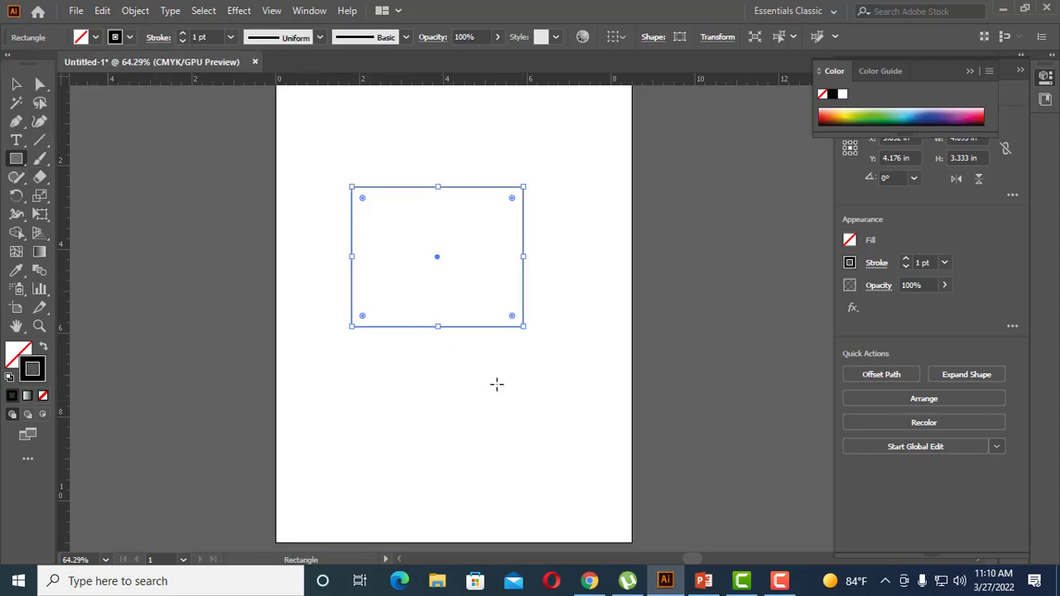
Raise only the rectangle's top-left anchor point to Y 2.0093 in.
click(16, 84)
click(422, 256)
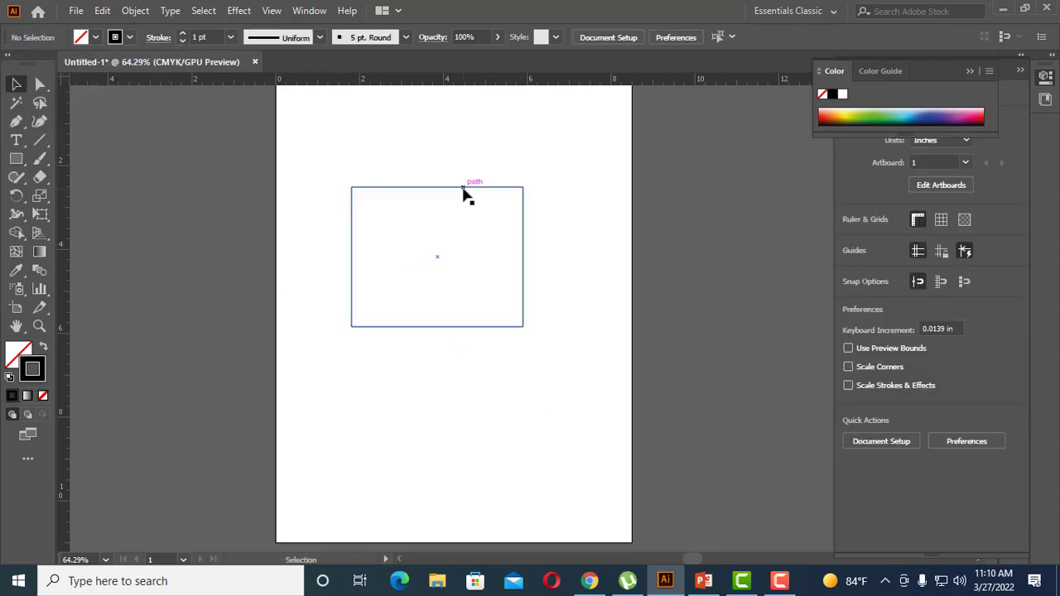
click(40, 84)
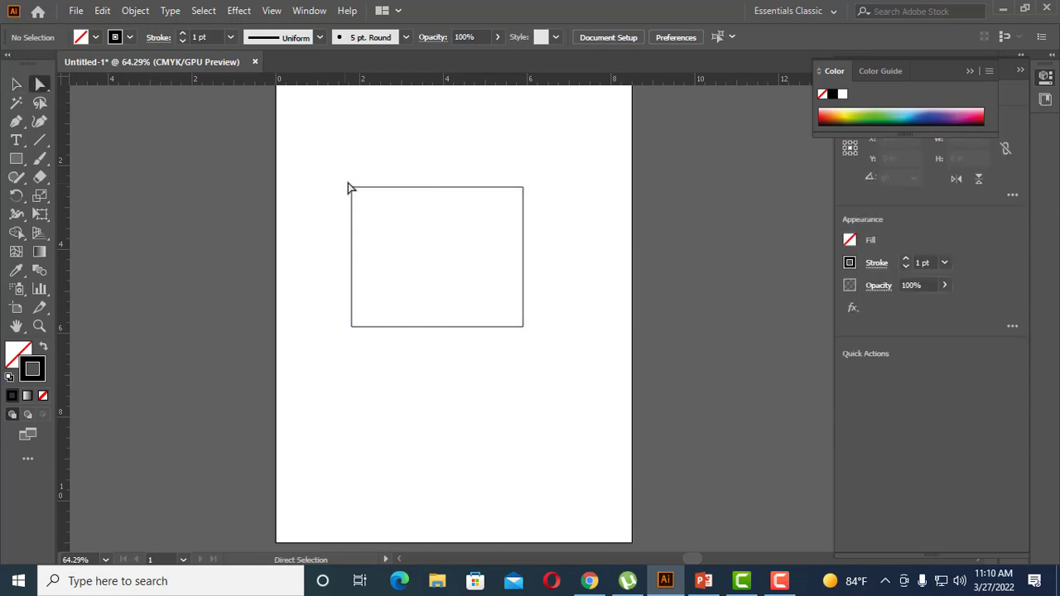
click(393, 192)
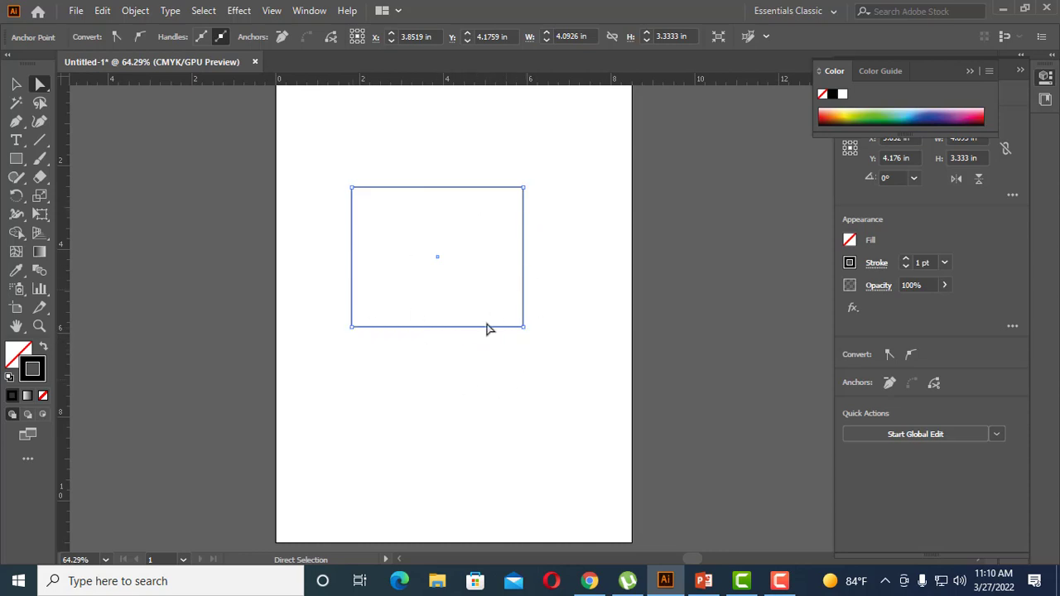
click(352, 189)
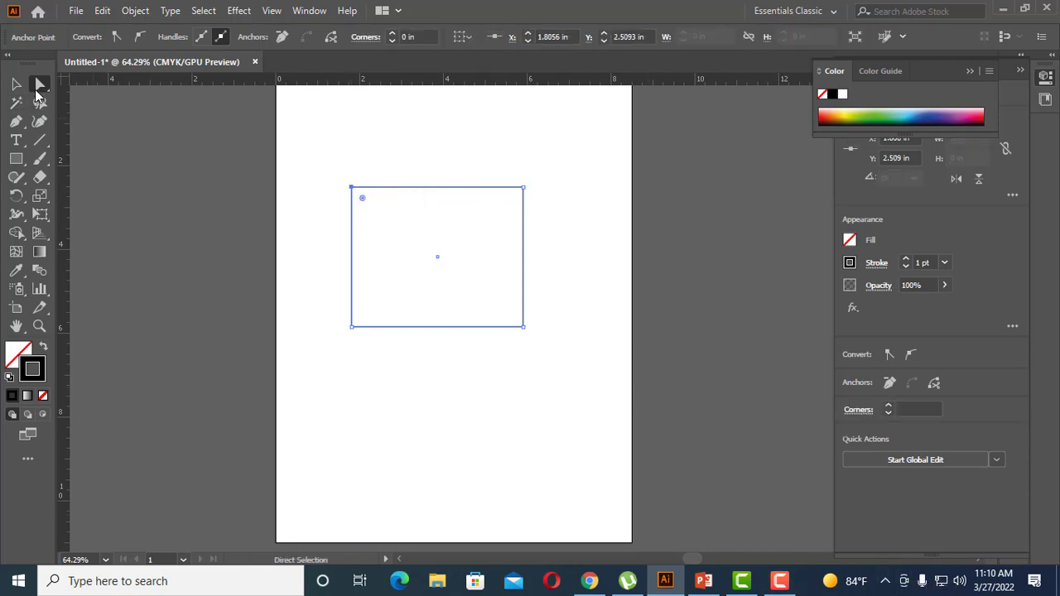
key(Up)
key(Up)
key(Up)
key(Up)
key(Up)
key(Up)
key(Up)
key(Up)
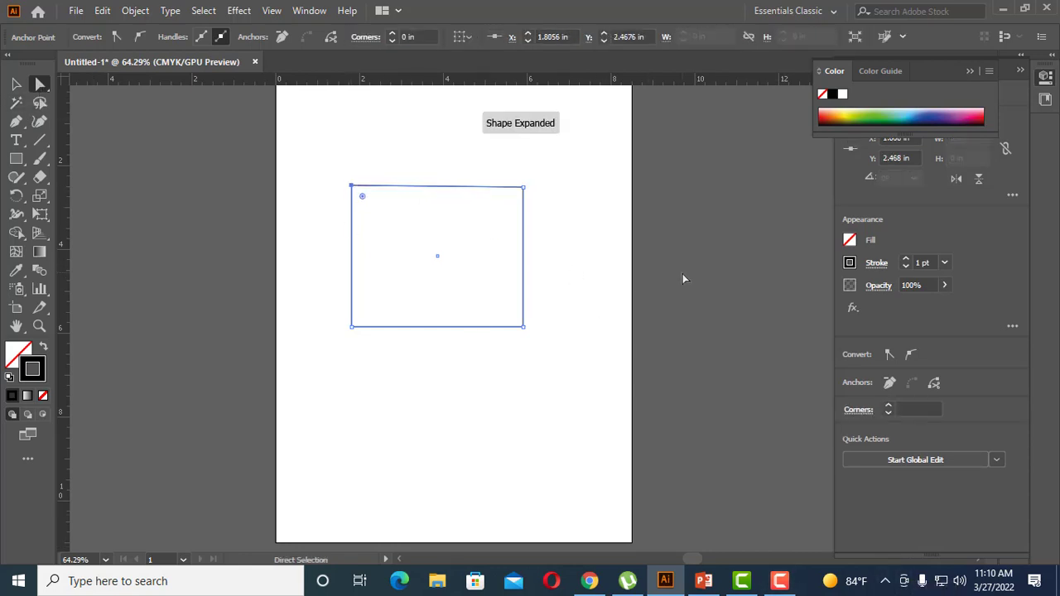
key(Up)
key(Up)
key(Up)
key(Up)
key(Up)
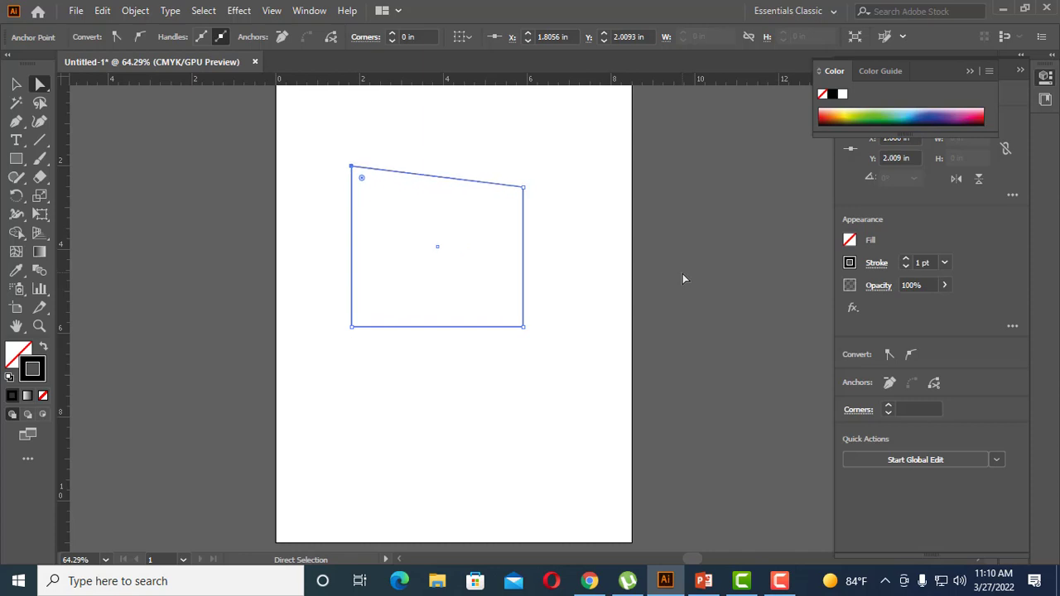
Lower the rectangle's top-left anchor point to Y 2.6481 in.
key(Down)
key(Down)
key(Down)
key(Down)
key(Down)
key(Down)
key(Down)
key(Down)
key(Down)
key(Down)
key(Down)
key(Down)
key(Down)
key(Down)
key(Down)
key(Down)
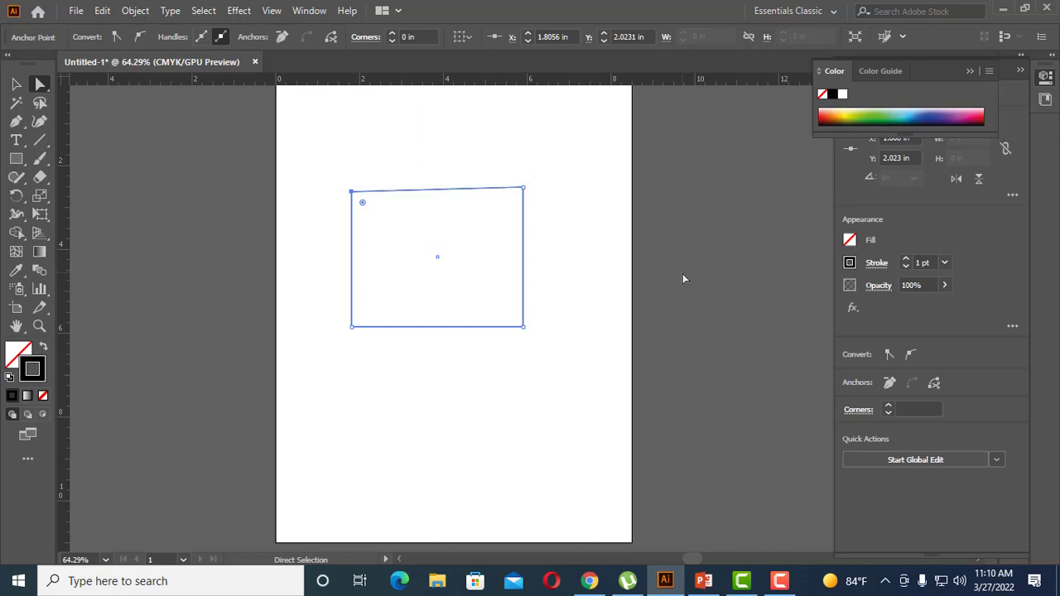
key(ctrl)
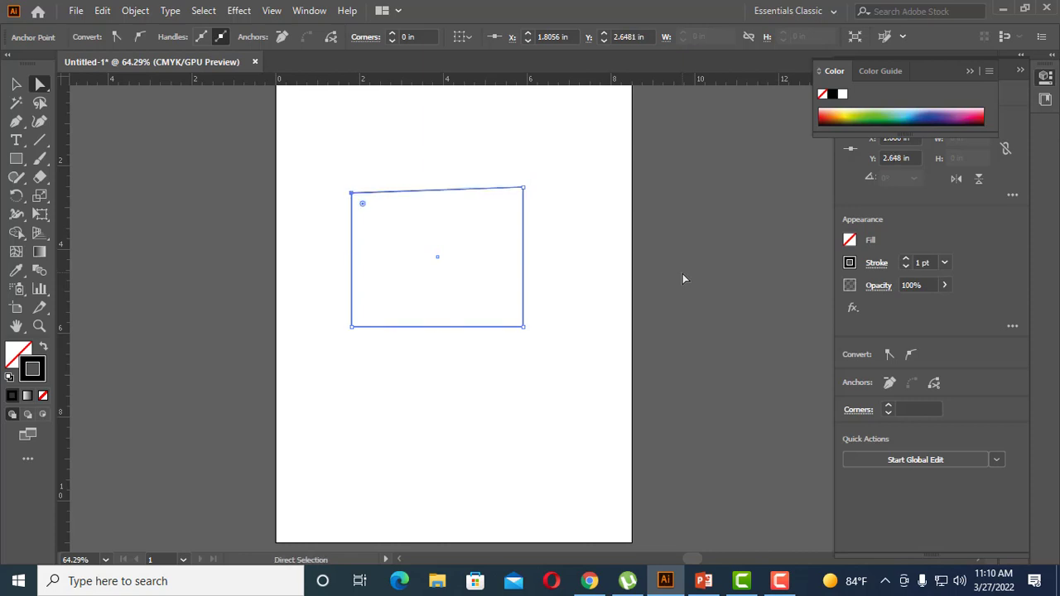
Raise the top-left anchor point until it is about level with the top-right one.
key(ctrl)
key(Up)
key(Up)
key(Up)
key(Up)
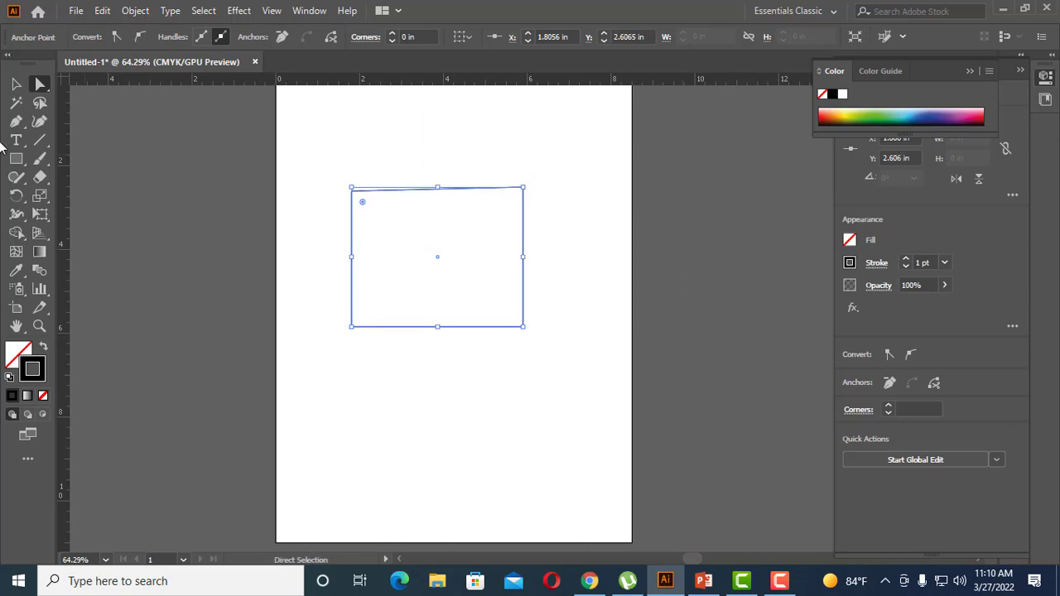
key(ctrl)
key(Up)
key(Up)
key(Up)
key(Up)
key(Up)
key(Up)
key(Up)
key(Up)
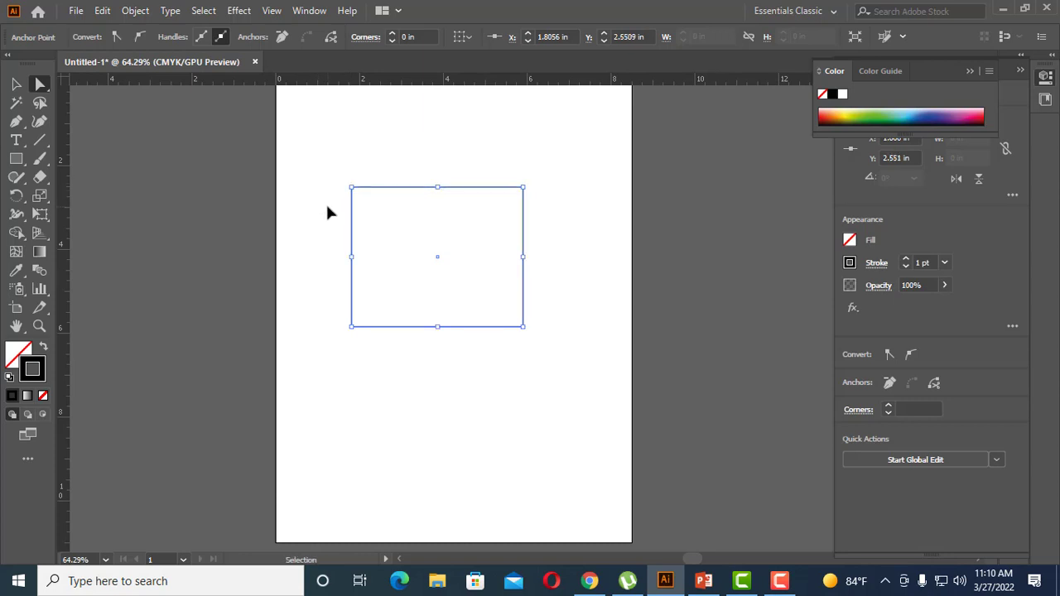
Lower the rectangle's two top anchor points together until the shape is 2.875 in high.
drag(322, 154, 554, 216)
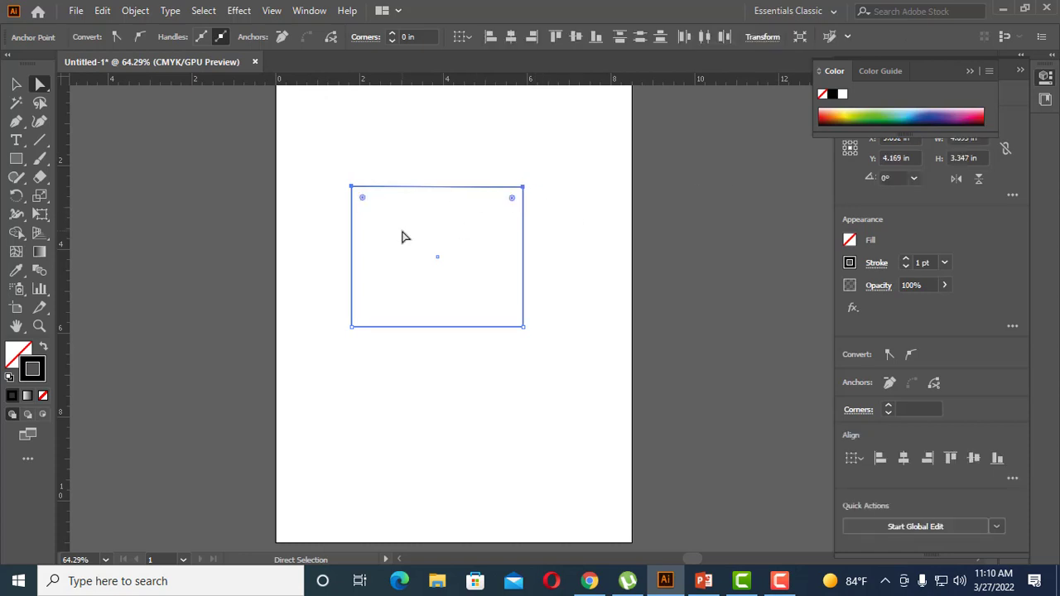
key(Down)
key(Down)
key(Down)
key(Down)
key(Down)
key(Down)
key(Down)
key(Down)
key(Down)
key(Down)
key(Down)
key(Down)
key(Down)
key(Down)
key(Down)
key(Down)
key(Down)
key(Down)
key(Down)
key(Down)
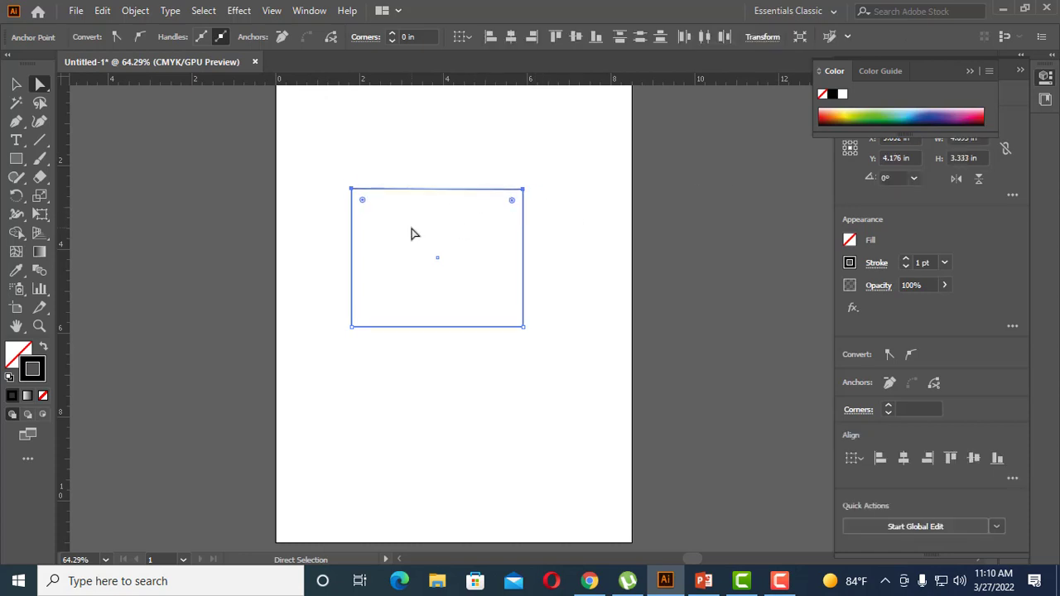
key(Down)
key(Down)
key(Down)
key(Down)
key(Down)
key(Down)
key(Down)
key(Down)
key(Down)
key(Down)
Shift the two top anchor points sideways to slant the rectangle into a right-leaning parallelogram about 4.87 in wide overall.
key(Right)
key(Right)
key(Right)
key(Right)
key(Right)
key(Right)
key(Right)
key(Right)
key(Right)
key(Right)
key(Right)
key(Right)
key(Right)
key(Right)
key(Right)
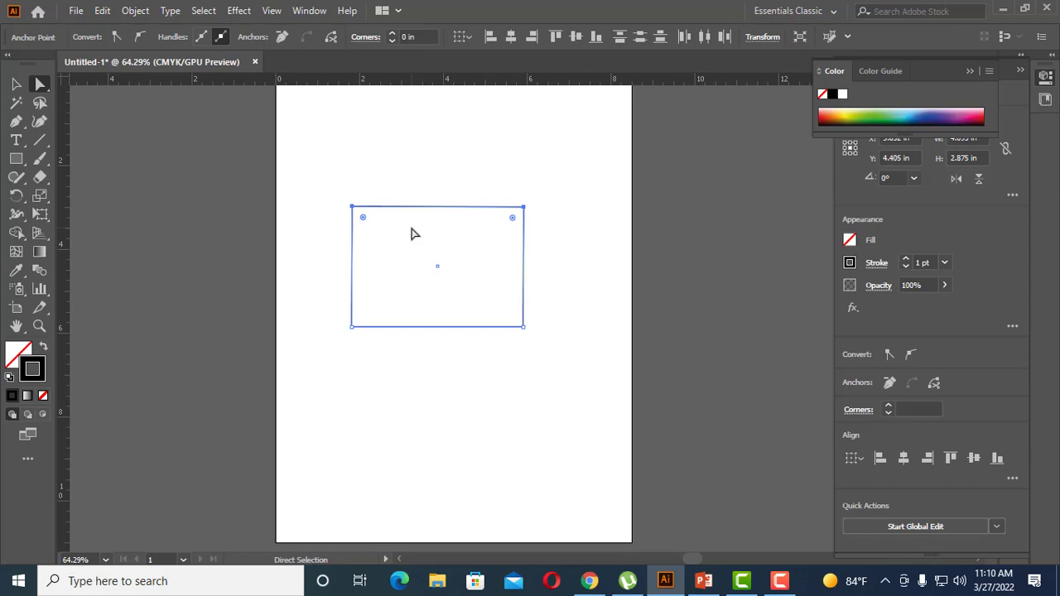
key(Right)
key(Right)
key(Right)
key(Right)
key(Right)
key(Right)
key(Right)
key(Right)
key(Right)
key(Right)
key(Right)
key(Right)
key(Right)
key(Right)
key(Right)
key(Right)
key(Right)
key(Right)
key(Right)
key(Right)
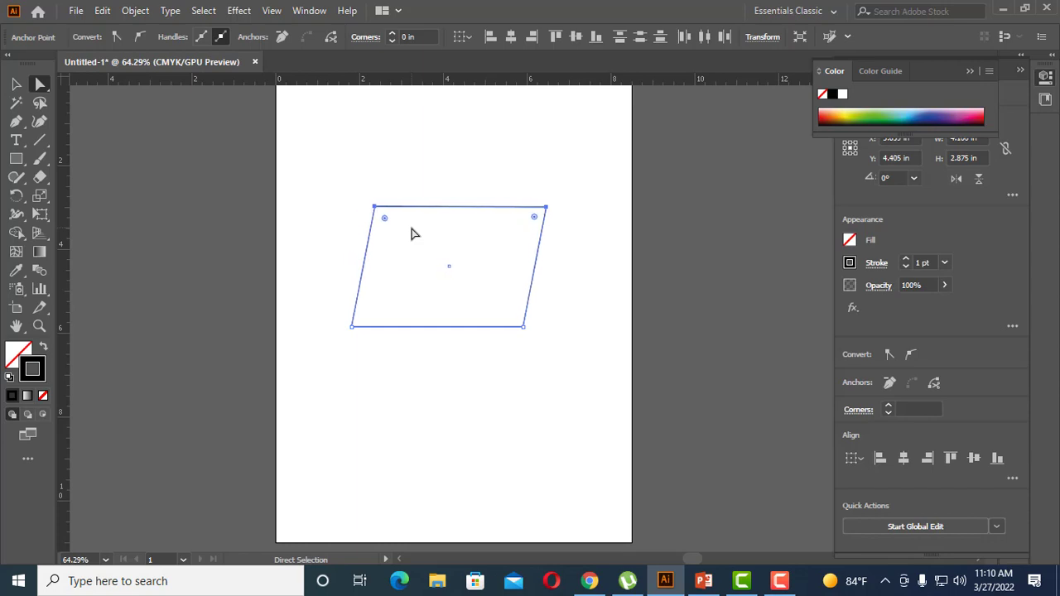
key(Left)
key(Left)
key(Left)
key(Left)
key(Left)
key(Left)
key(Left)
key(Left)
key(Left)
key(Left)
key(Left)
key(Left)
key(Left)
key(Left)
key(Left)
key(Left)
key(Left)
key(Left)
key(Left)
key(Left)
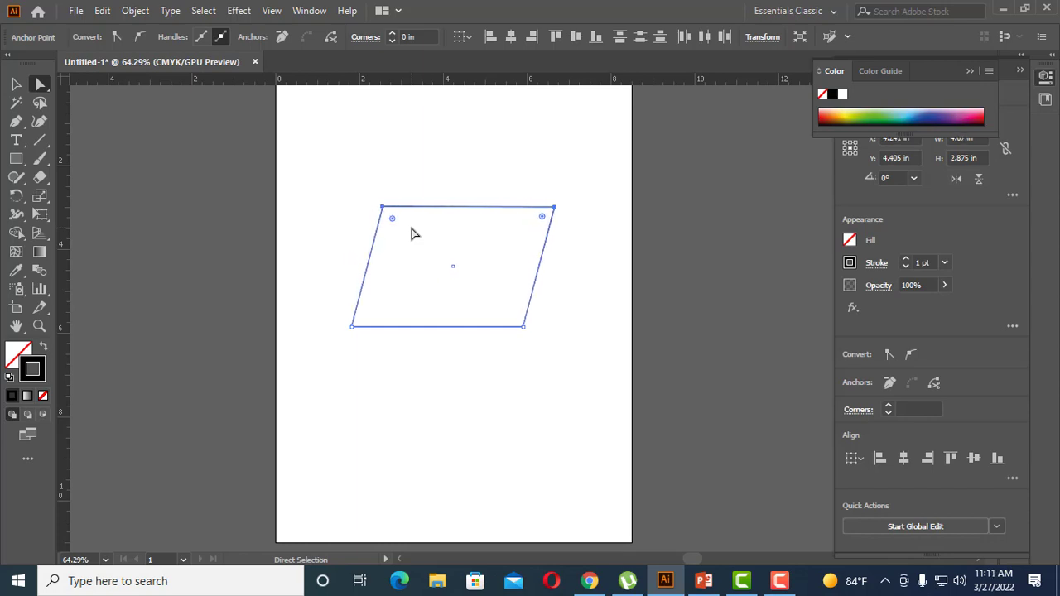
Shift the two top anchor points back sideways until the shape's sides are nearly vertical and it is about 4.19 in wide overall.
key(Left)
key(Left)
key(Left)
key(Left)
key(Left)
key(Left)
key(Left)
key(Left)
key(Left)
key(Left)
key(Left)
key(Left)
key(Left)
key(Left)
key(Left)
key(Left)
key(Left)
key(Left)
key(Left)
key(Left)
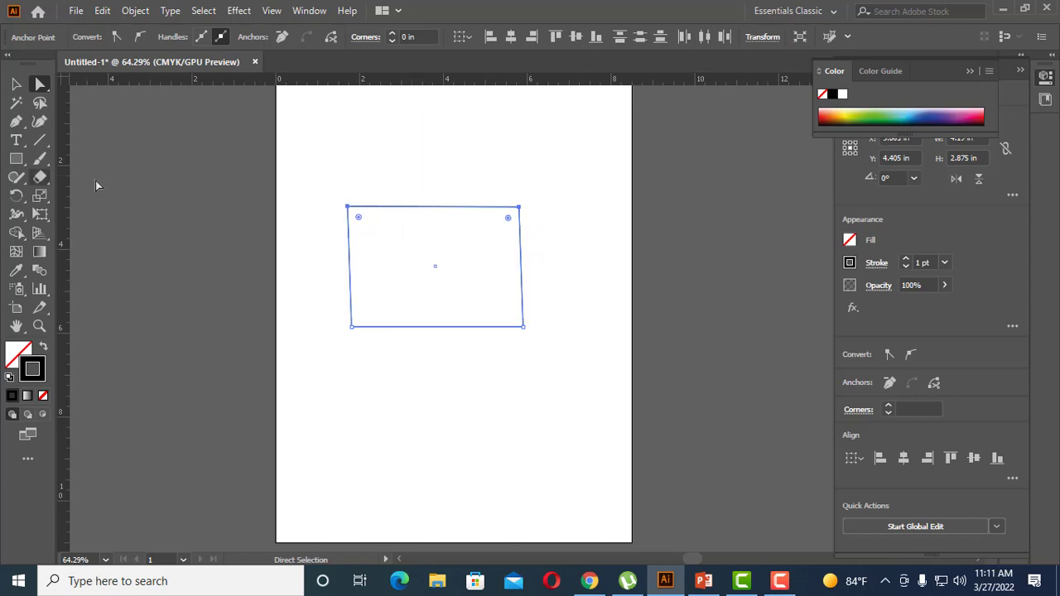
Try deleting the two top anchor points, restore them, and try pulling the bottom-left anchor point downward and outward.
key(Delete)
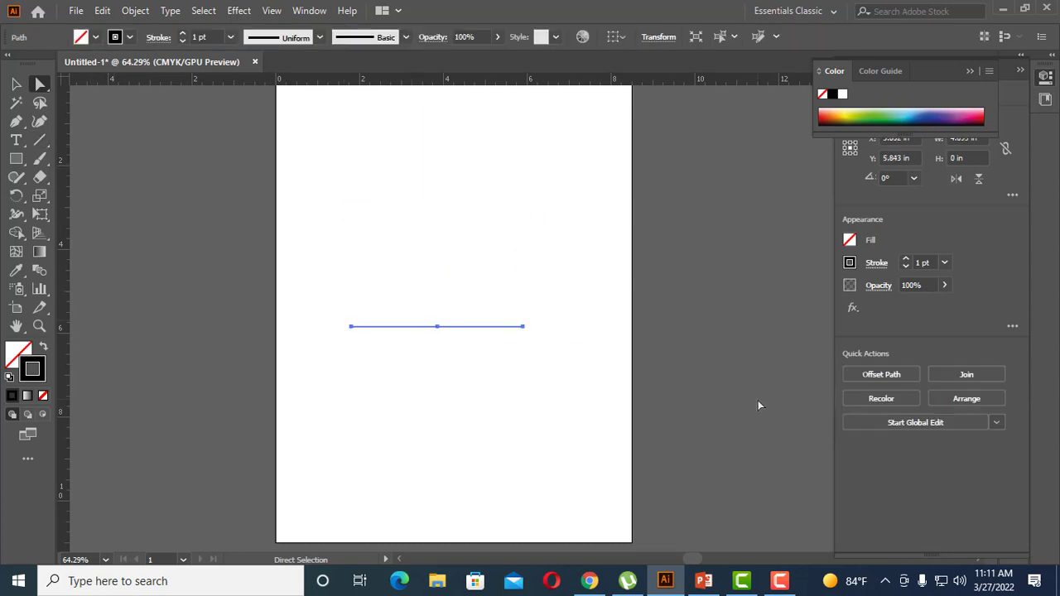
key(ctrl+z)
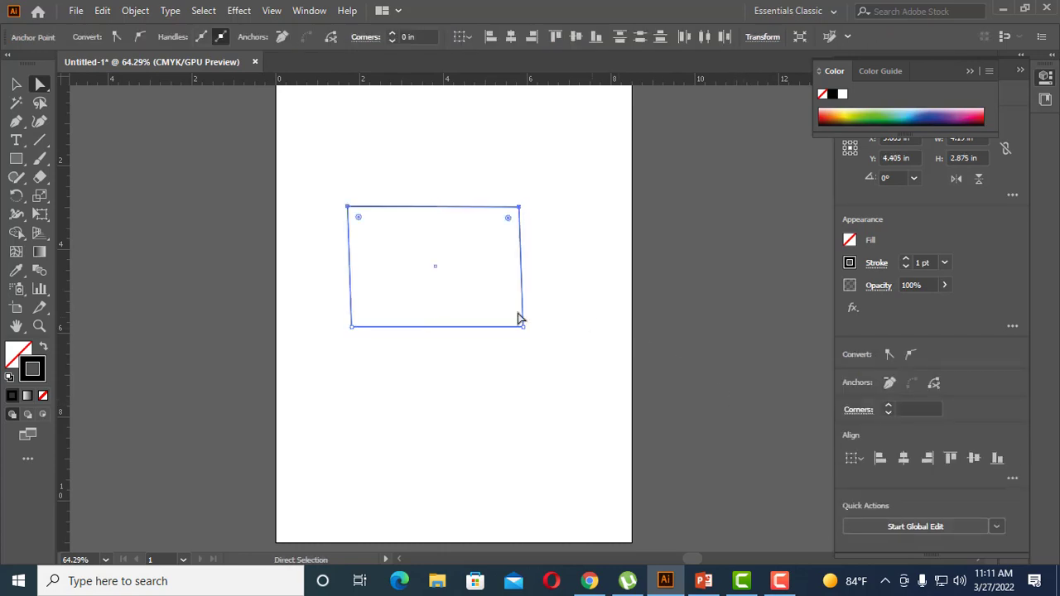
click(209, 316)
drag(329, 308, 330, 397)
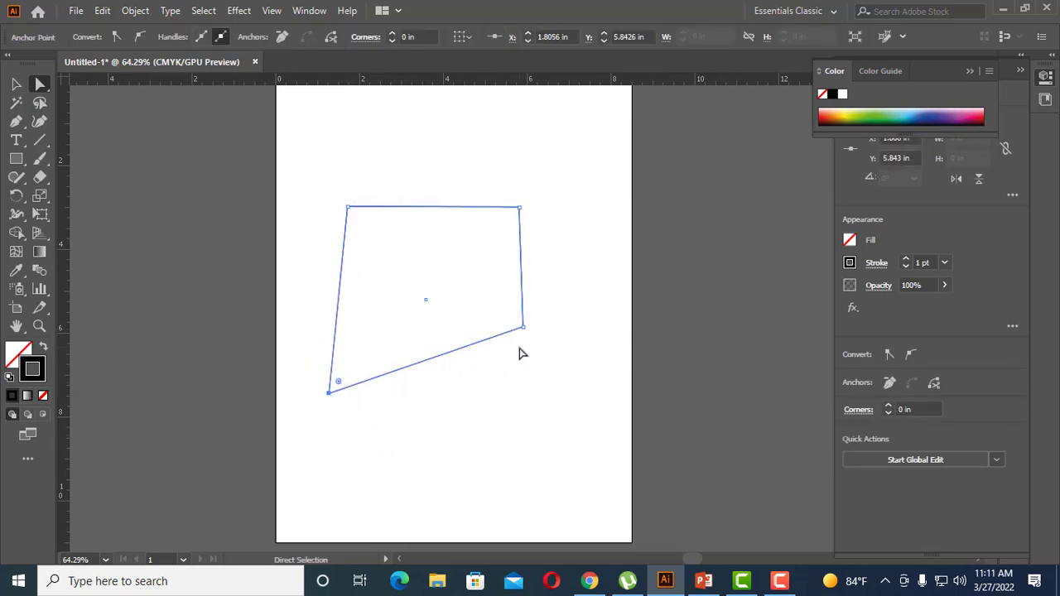
key(ctrl+z)
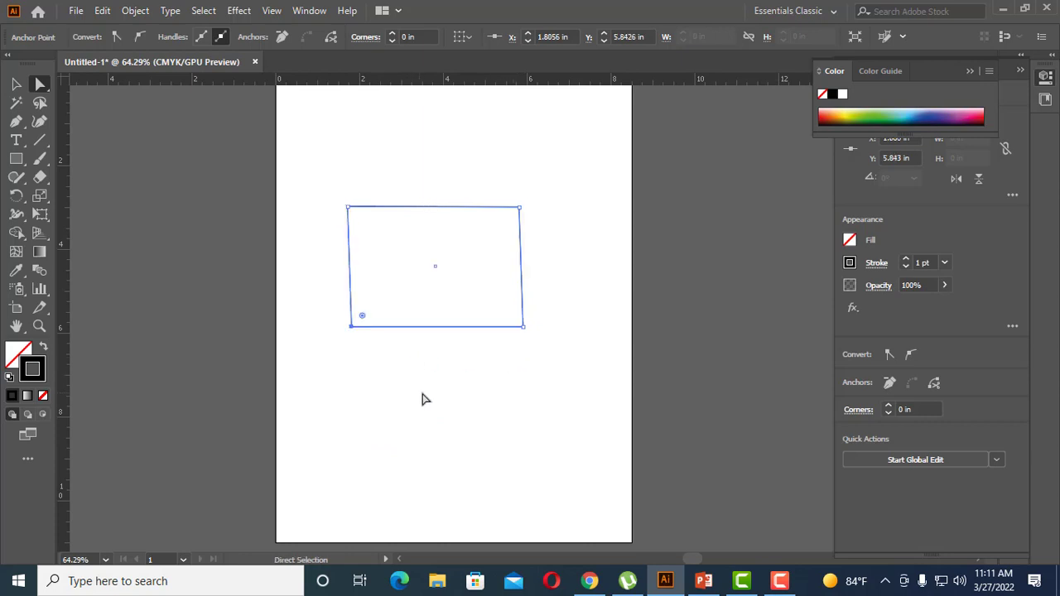
Try moving the two bottom anchor points and the top-left one together down and to the right, and undo the move.
click(524, 328)
key(ctrl)
shift+click(351, 327)
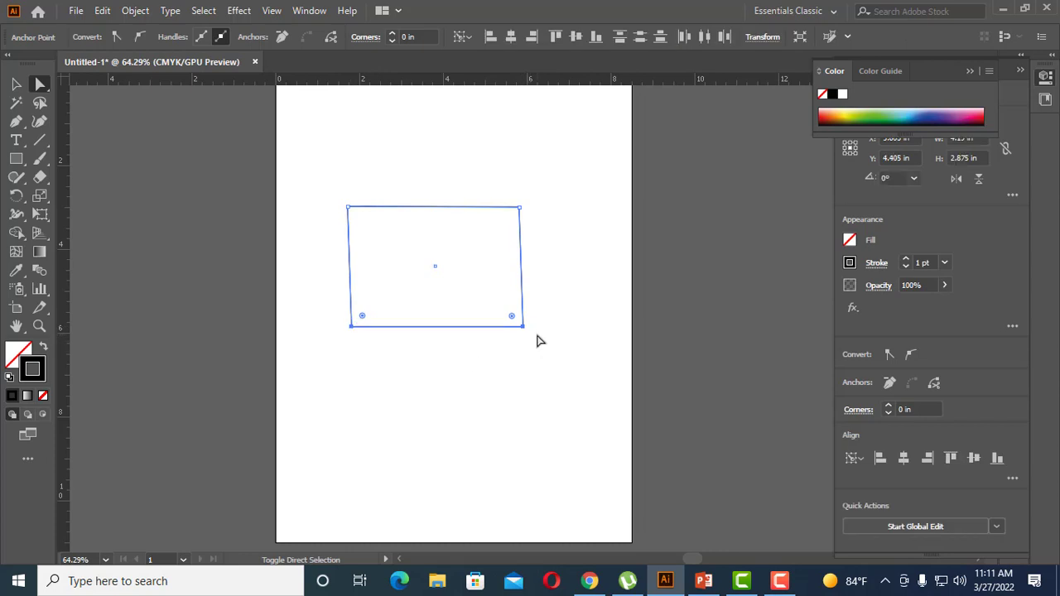
shift+click(349, 208)
shift+click(348, 207)
drag(348, 207, 405, 304)
drag(304, 244, 523, 272)
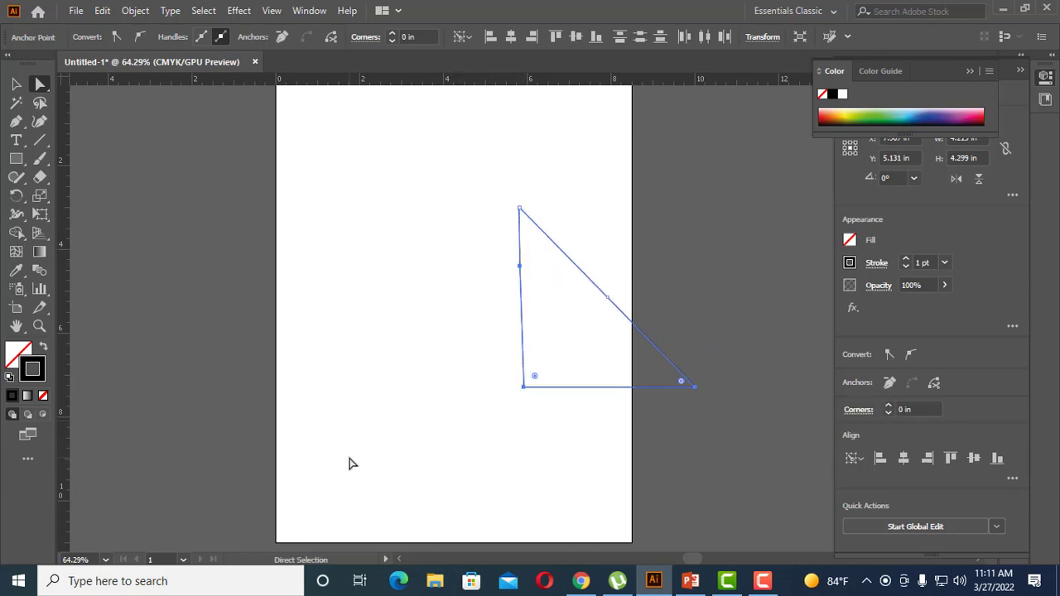
key(ctrl+z)
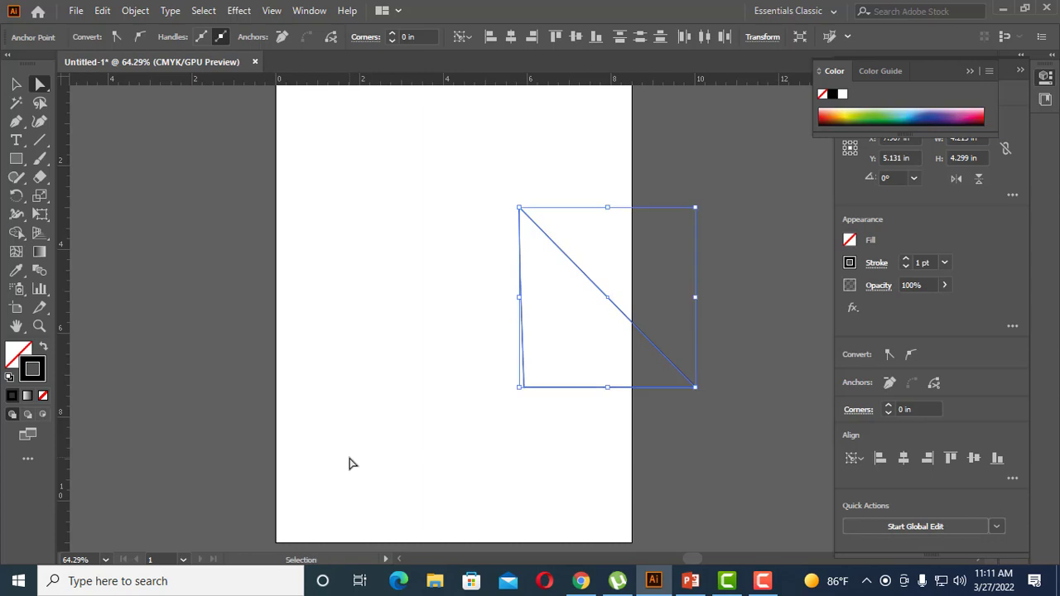
key(ctrl+z)
Select the entire four-sided shape with the Selection tool and delete it from the artboard.
click(16, 85)
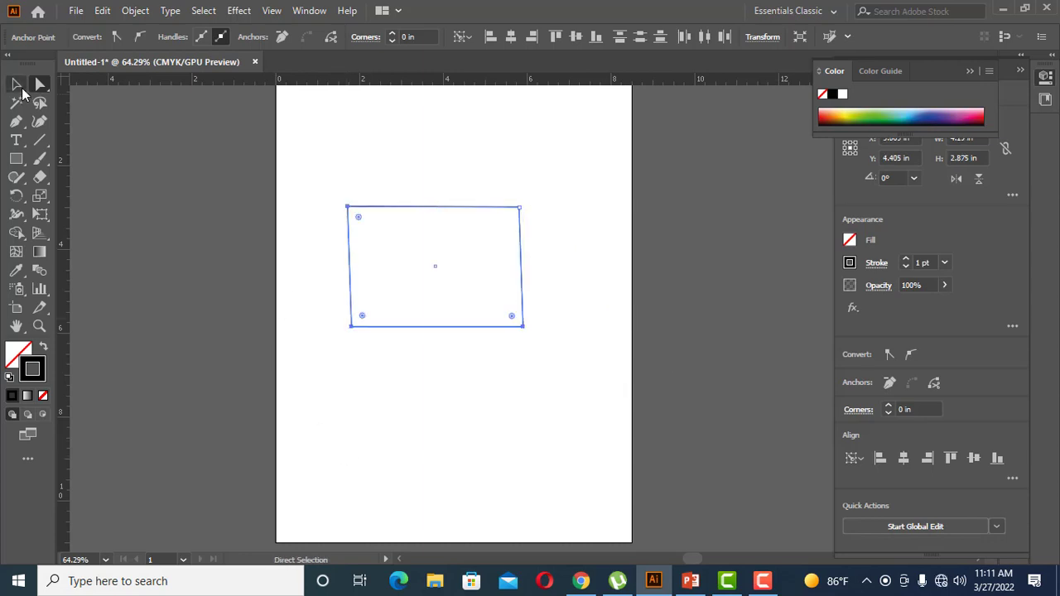
click(319, 233)
drag(330, 173, 545, 347)
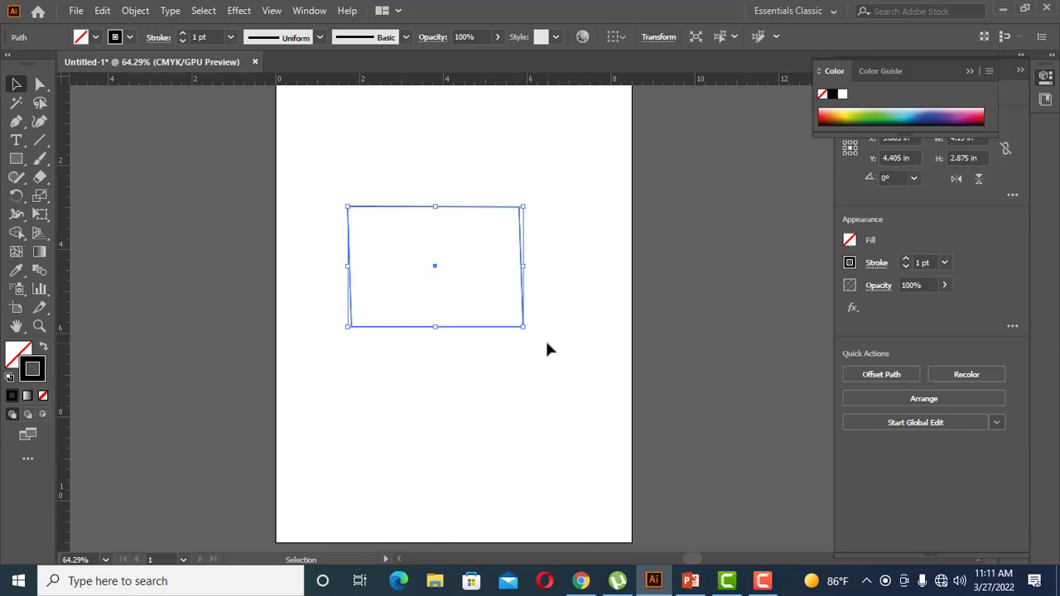
key(Delete)
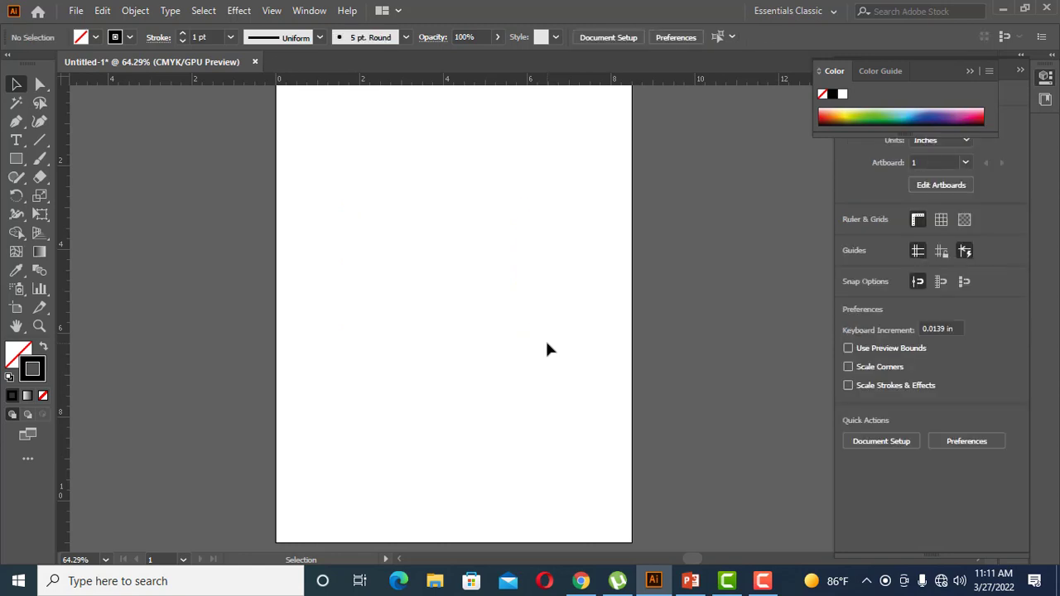
Draw a circle about 3.67 in in diameter in the upper half of the artboard with the Ellipse tool.
click(19, 163)
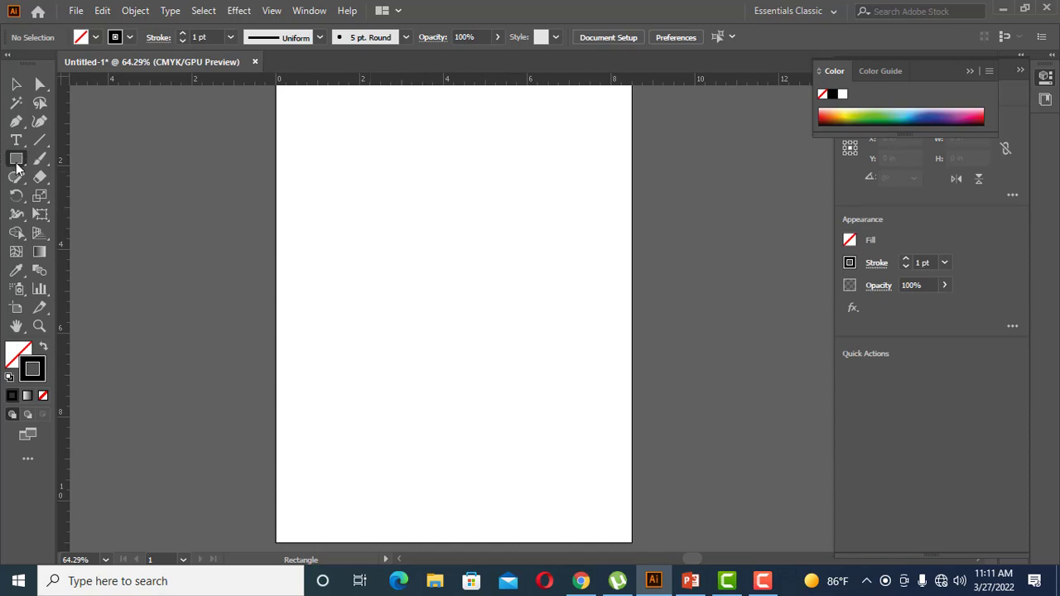
right_click(17, 163)
click(67, 192)
mouse_move(436, 230)
mouse_down()
mouse_move(464, 279)
mouse_move(506, 306)
mouse_up()
key(a)
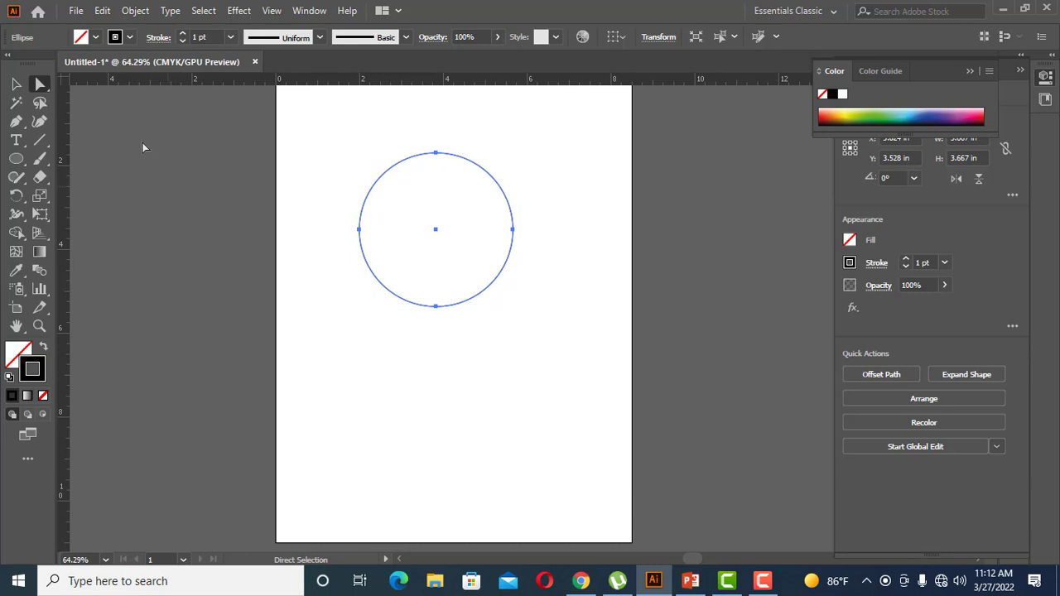
Convert the circle's top and bottom anchor points to sharp corners with the Anchor Point tool and deselect the shape.
right_click(23, 126)
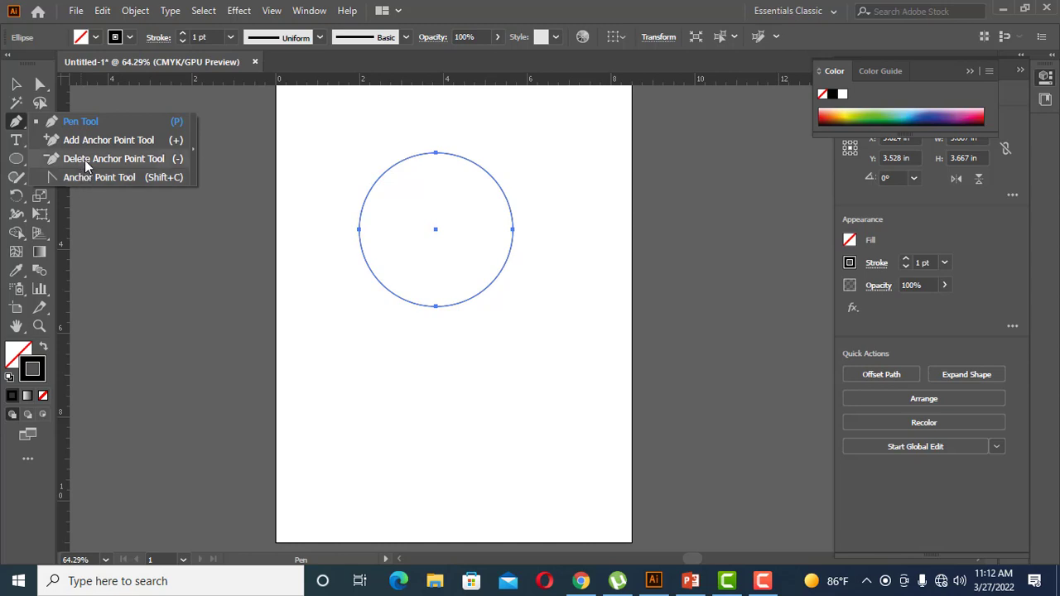
click(89, 179)
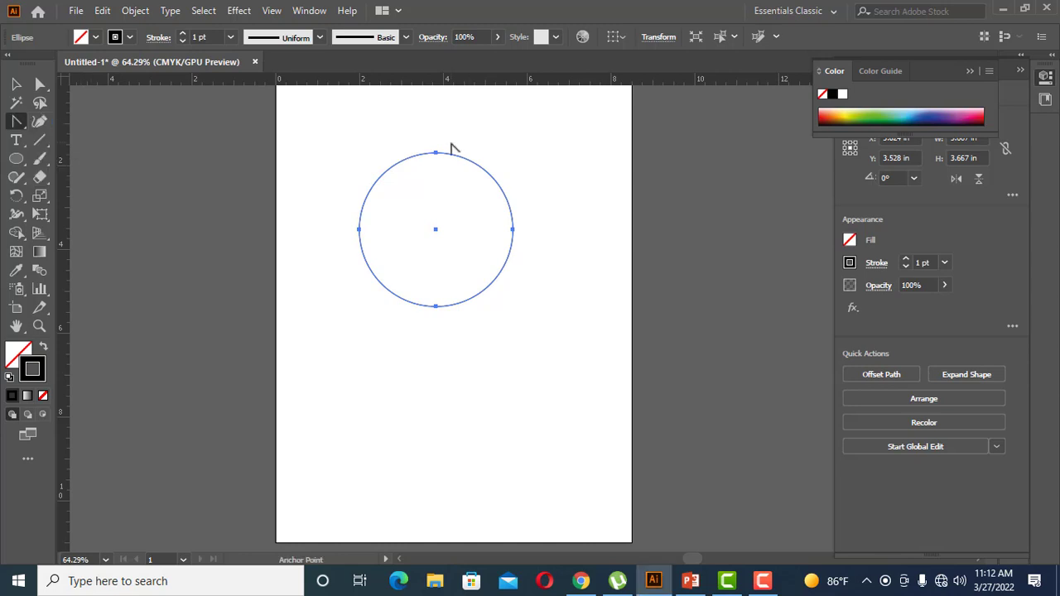
mouse_move(436, 153)
mouse_down()
mouse_move(540, 161)
mouse_move(448, 144)
mouse_move(457, 173)
mouse_move(459, 156)
mouse_move(435, 153)
mouse_up()
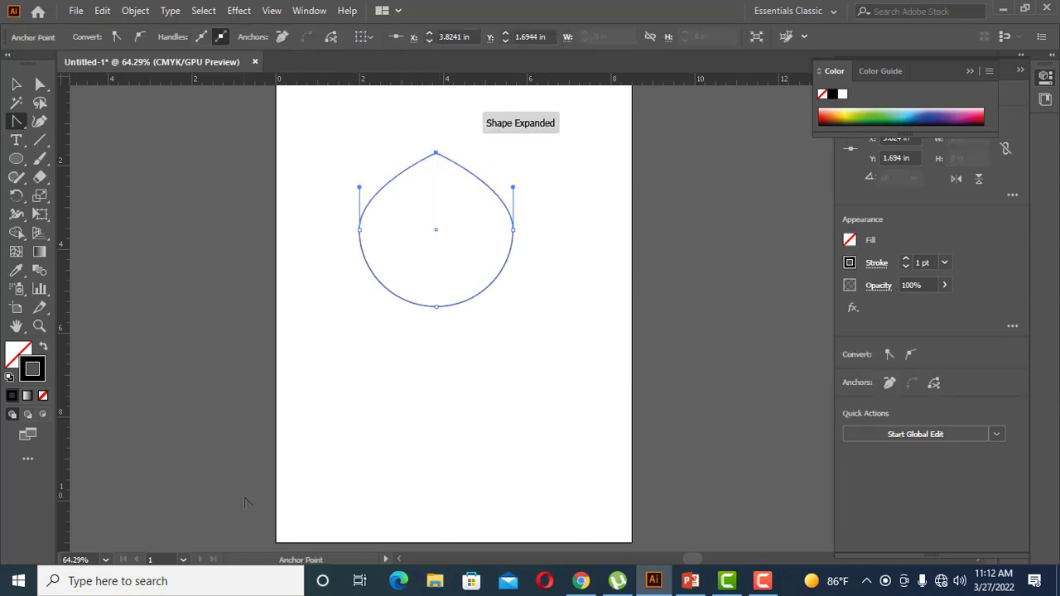
mouse_move(436, 306)
mouse_down()
mouse_move(422, 317)
mouse_move(445, 330)
mouse_move(415, 328)
mouse_move(400, 307)
mouse_move(436, 304)
mouse_up()
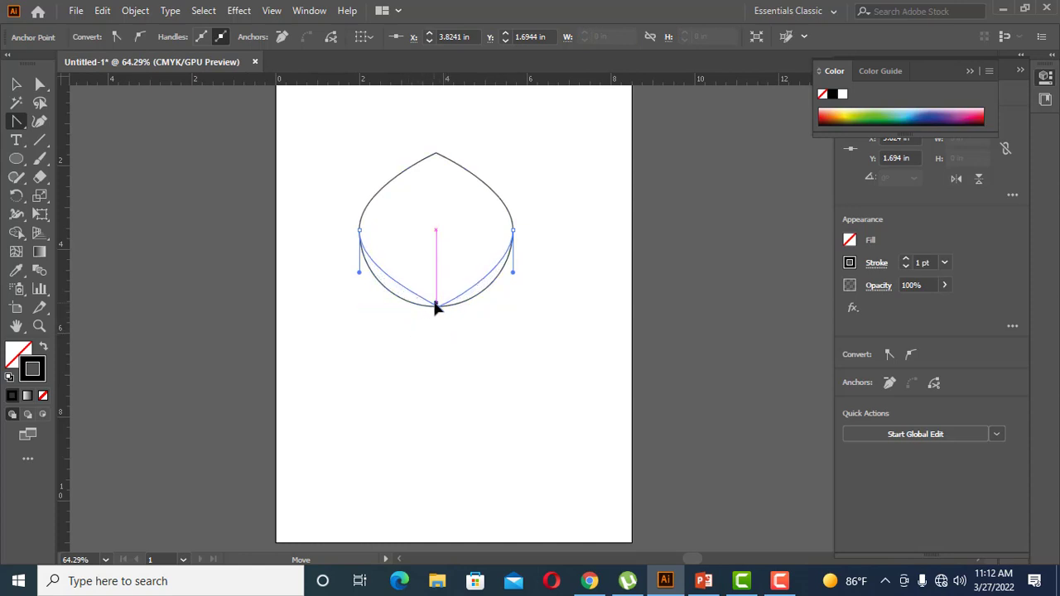
key(v)
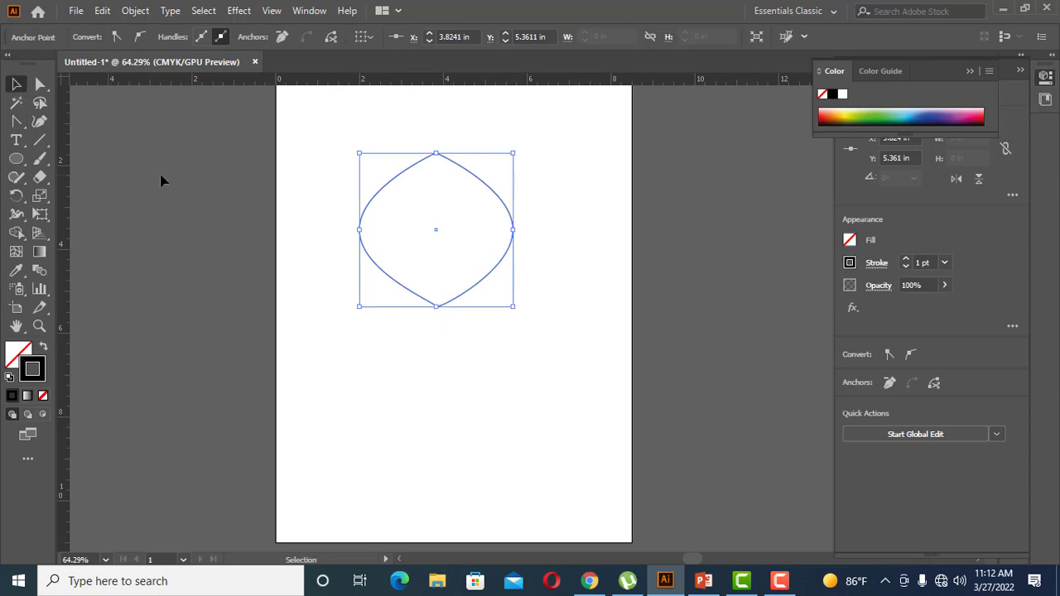
click(323, 480)
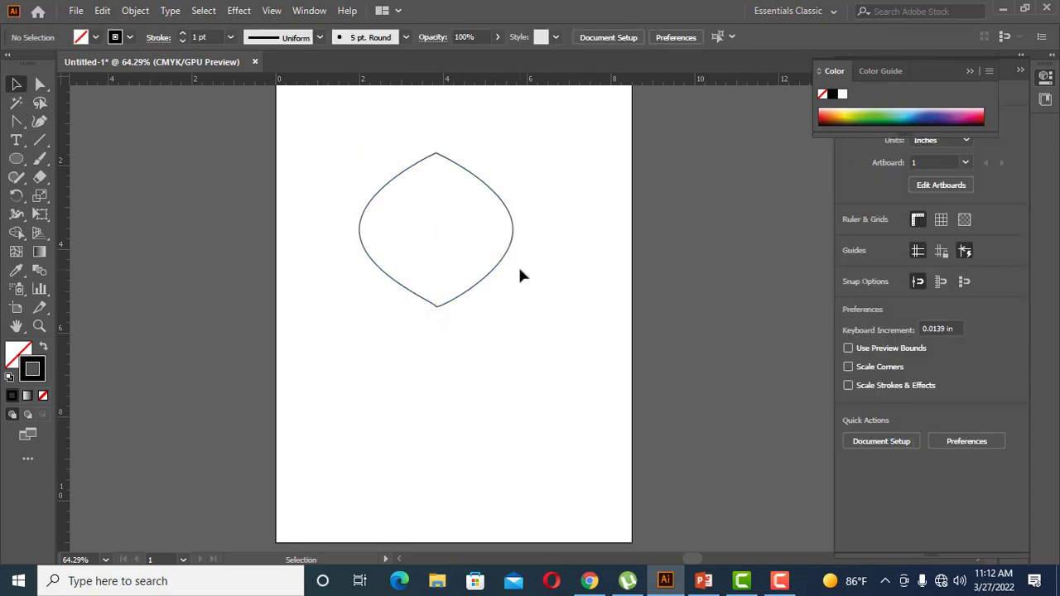
Undo both corner conversions on the circle's top and bottom anchor points.
key(ctrl+z)
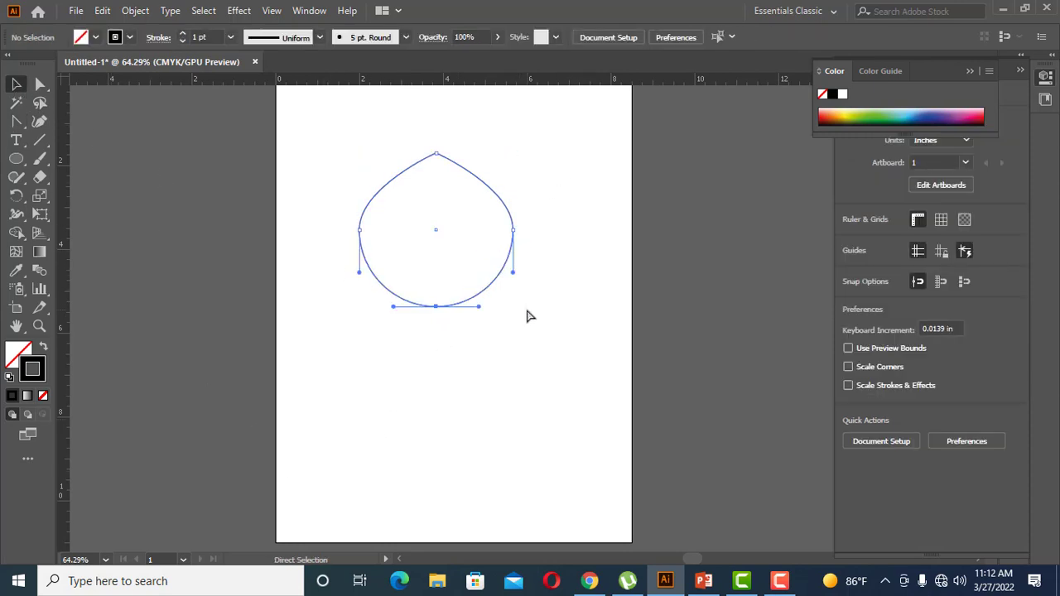
key(a)
key(ctrl+z)
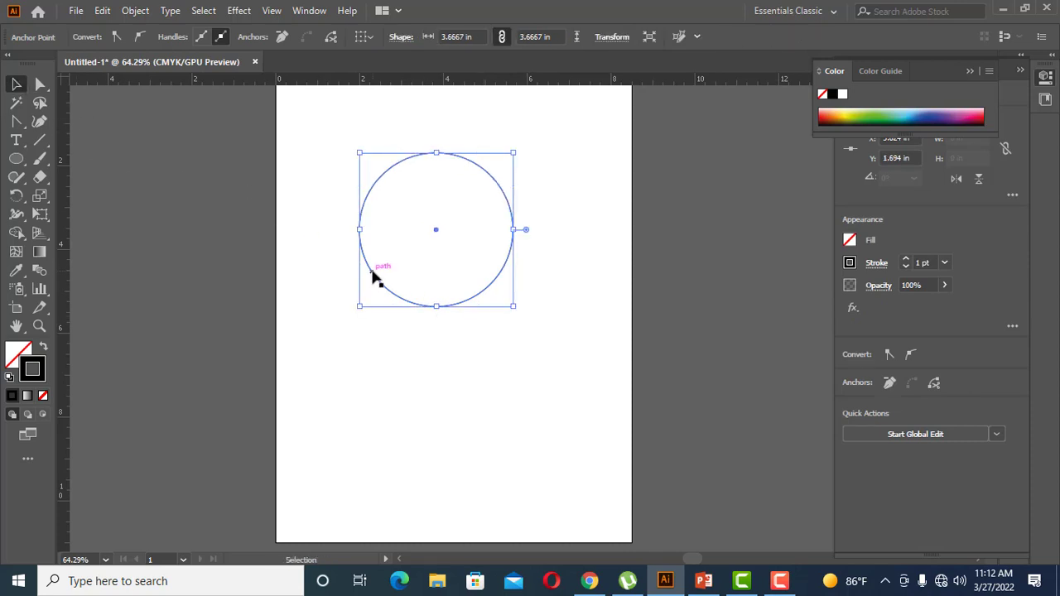
Delete the circle completely from the artboard.
key(Delete)
drag(317, 202, 562, 374)
key(Delete)
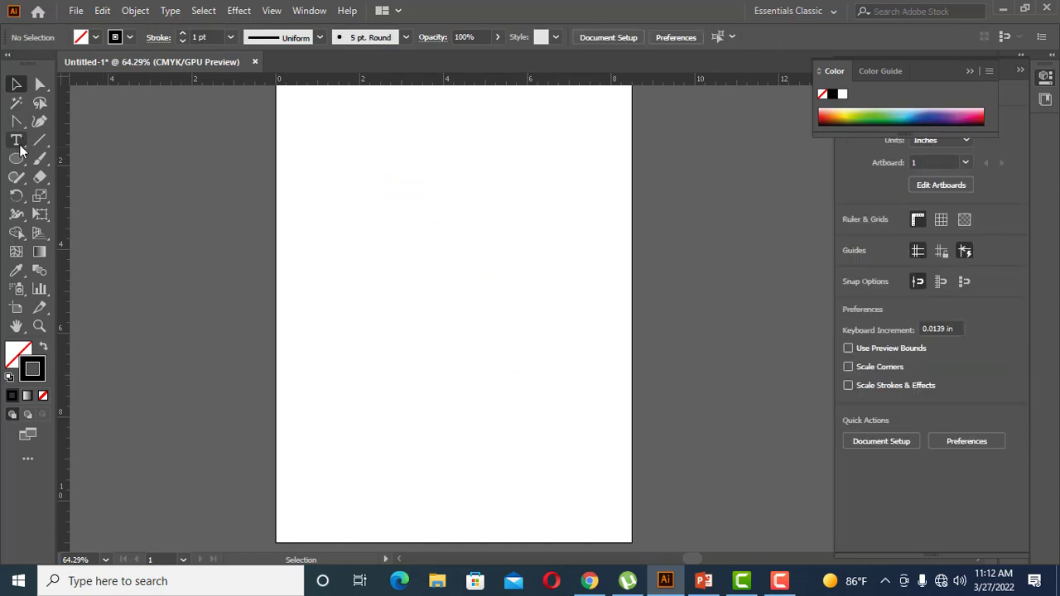
Draw an ellipse about 3.4 in wide and 3.3 in high near the middle of the artboard.
click(25, 131)
click(19, 160)
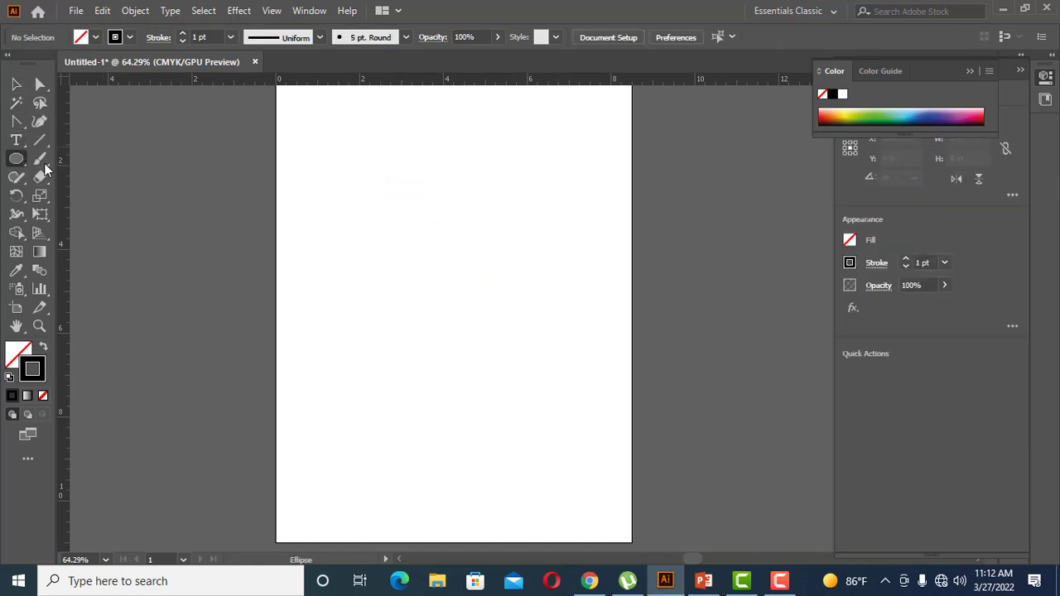
drag(368, 214, 511, 352)
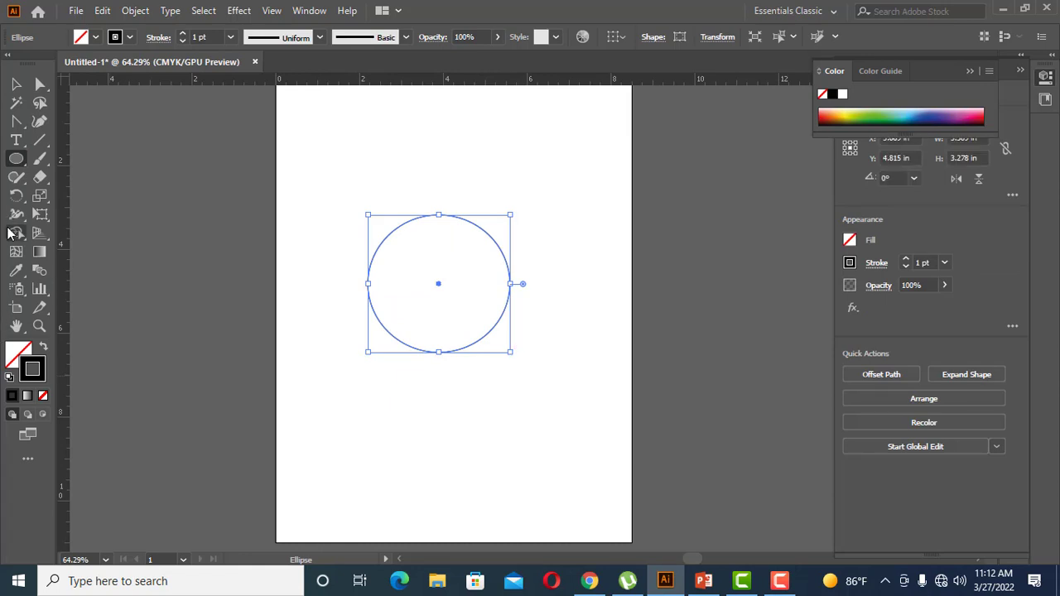
Remove the ellipse's top, bottom, left and right anchor points one after another with the Delete Anchor Point tool.
click(19, 122)
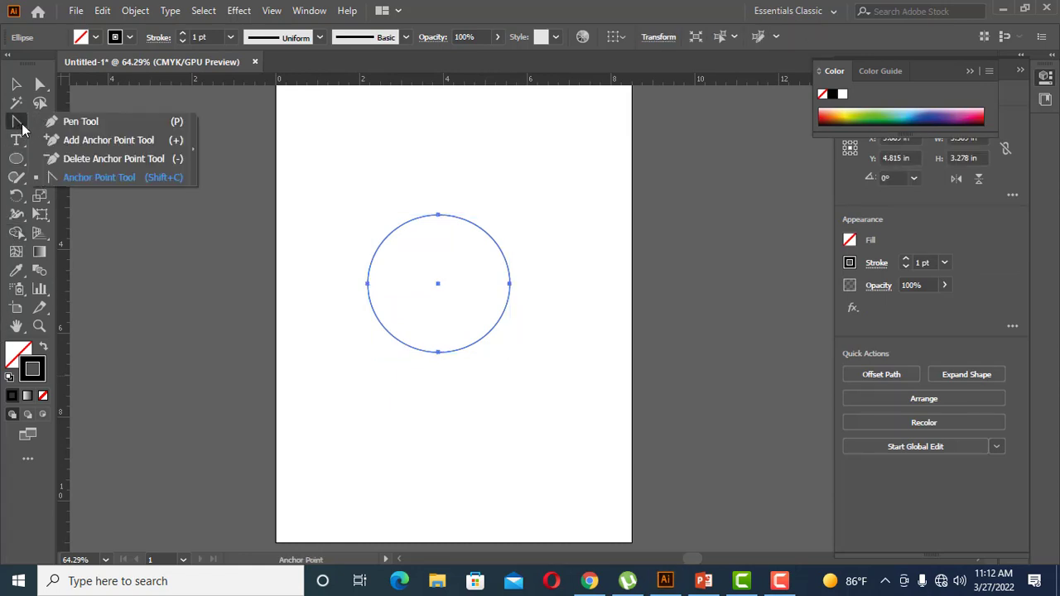
click(103, 159)
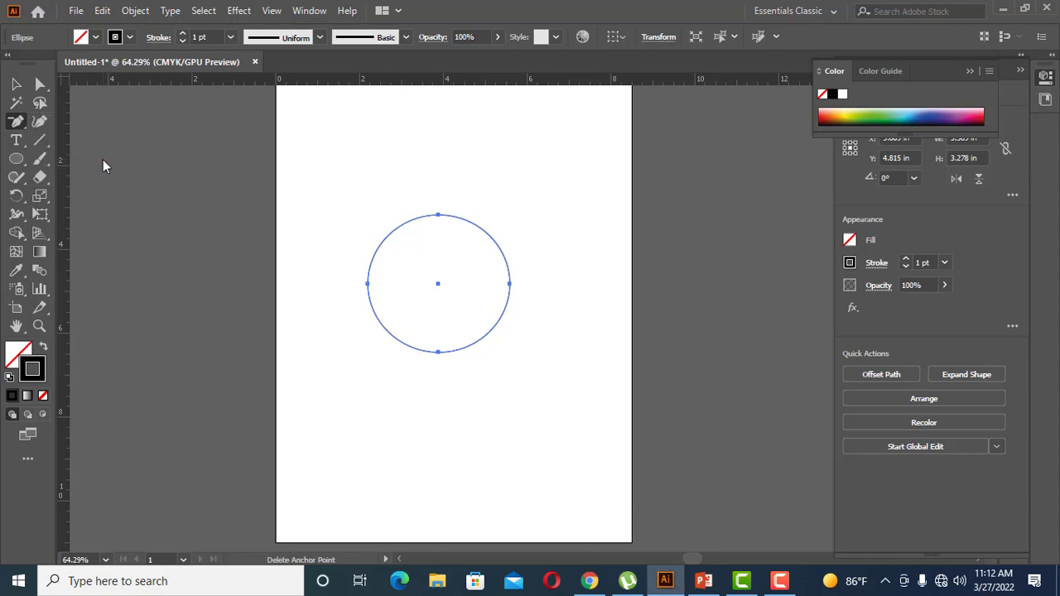
click(438, 217)
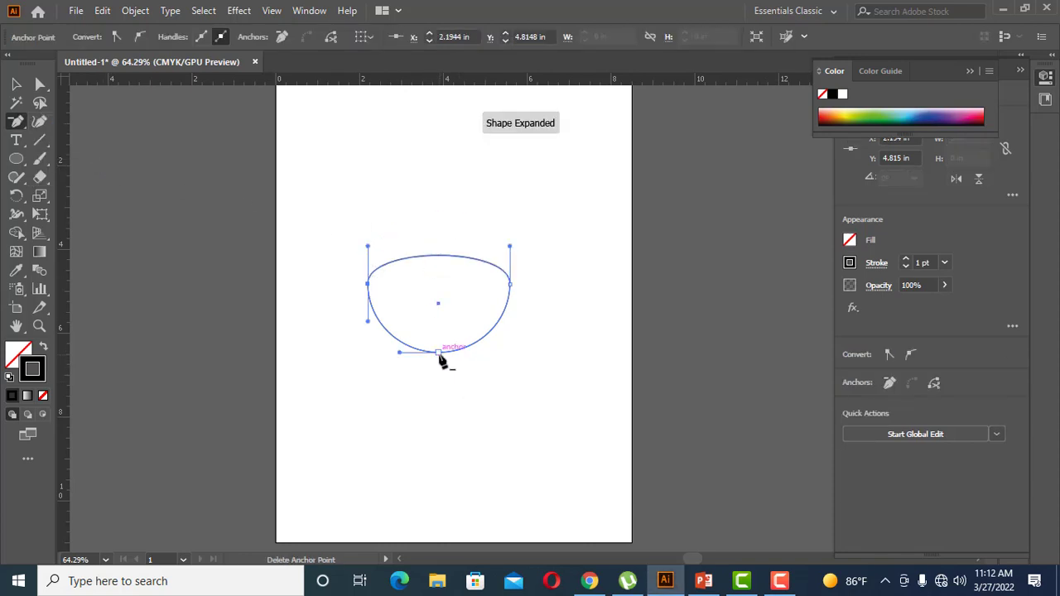
click(438, 352)
click(369, 285)
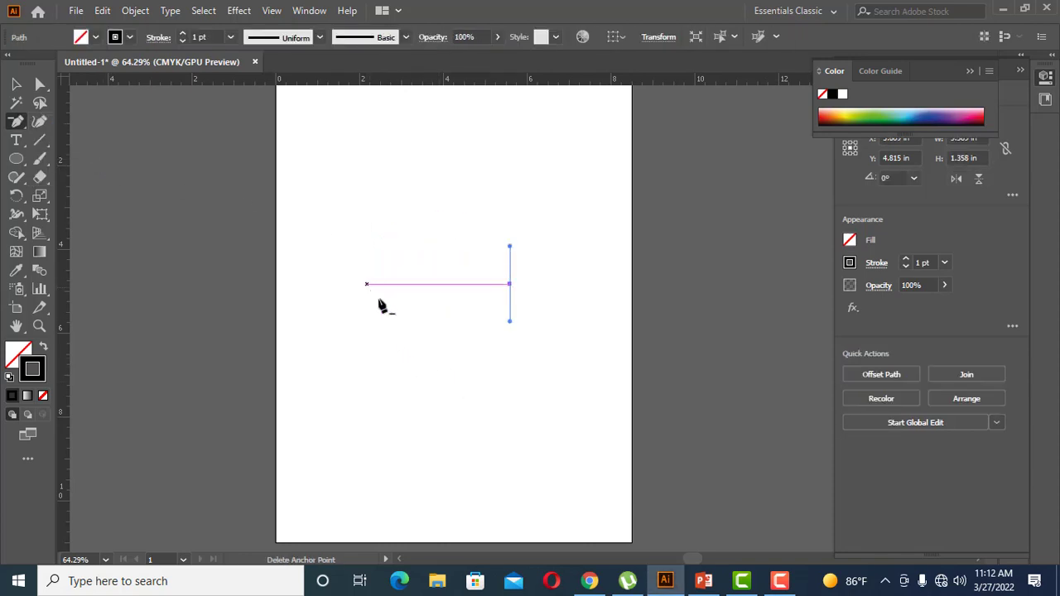
click(510, 285)
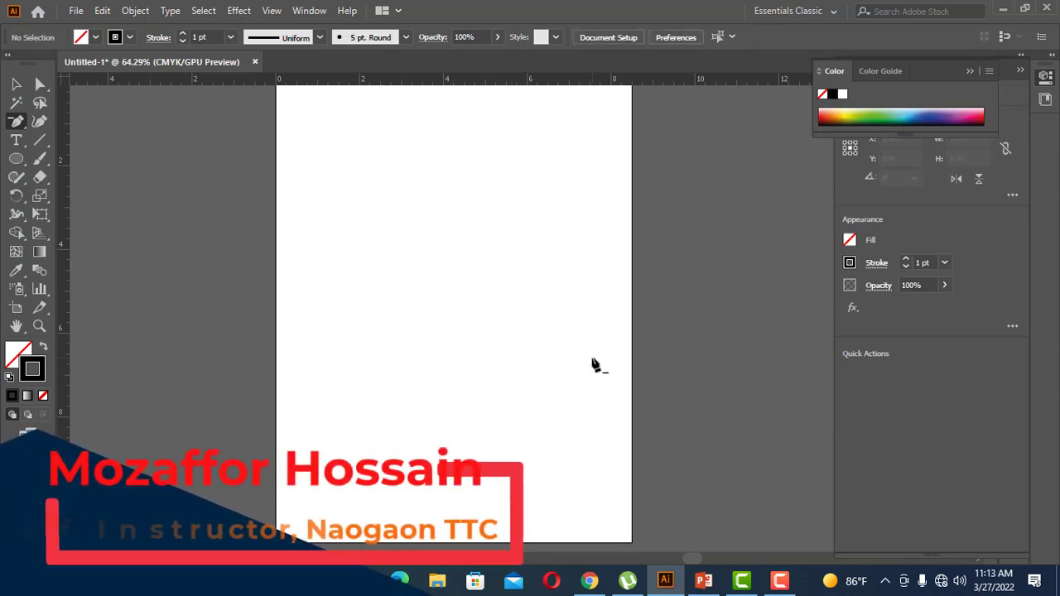
Draw a rectangle about 3.76 in wide and 3.41 in high in the upper half of the artboard.
click(16, 159)
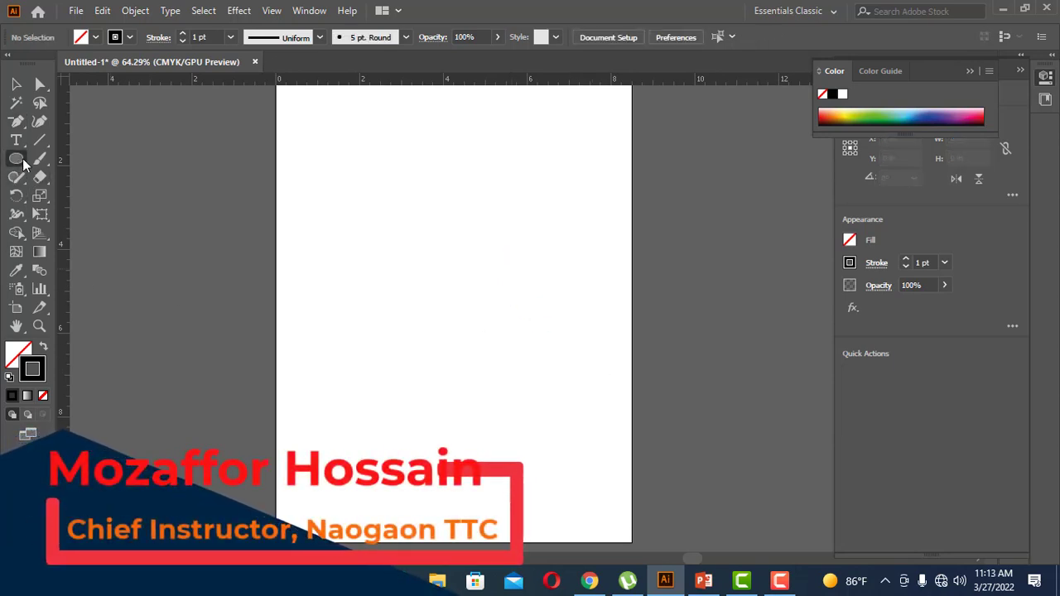
click(19, 166)
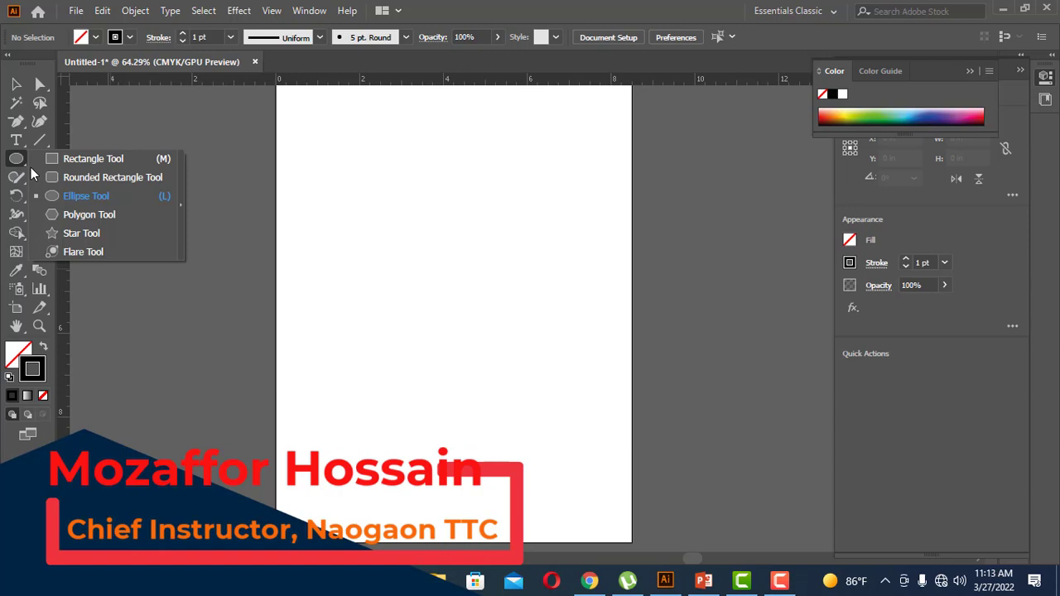
click(71, 158)
drag(384, 165, 543, 308)
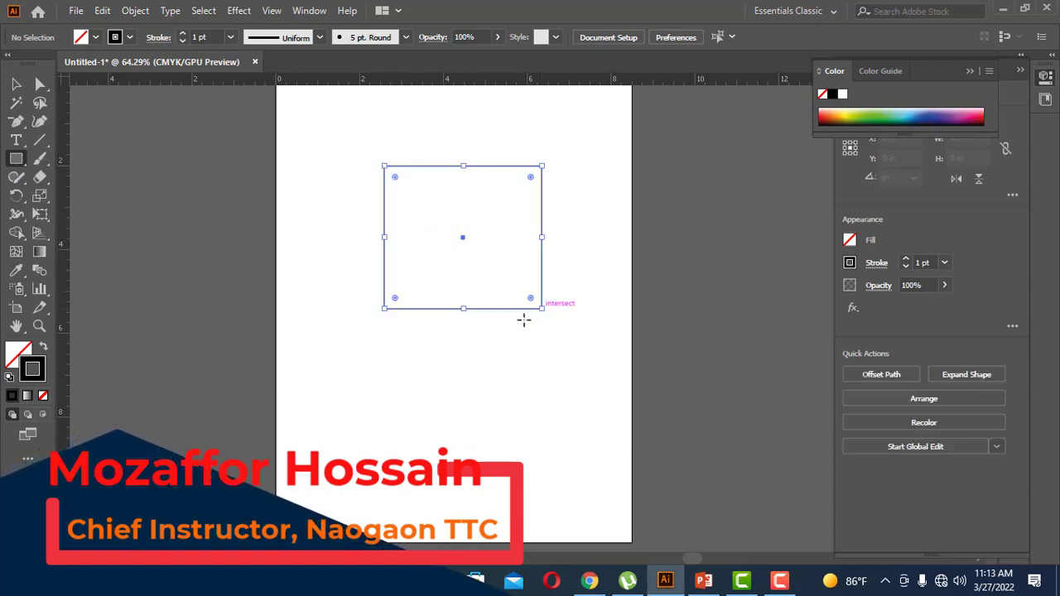
Remove the rectangle's top-left anchor point with the Delete Anchor Point tool to make a right triangle.
click(40, 84)
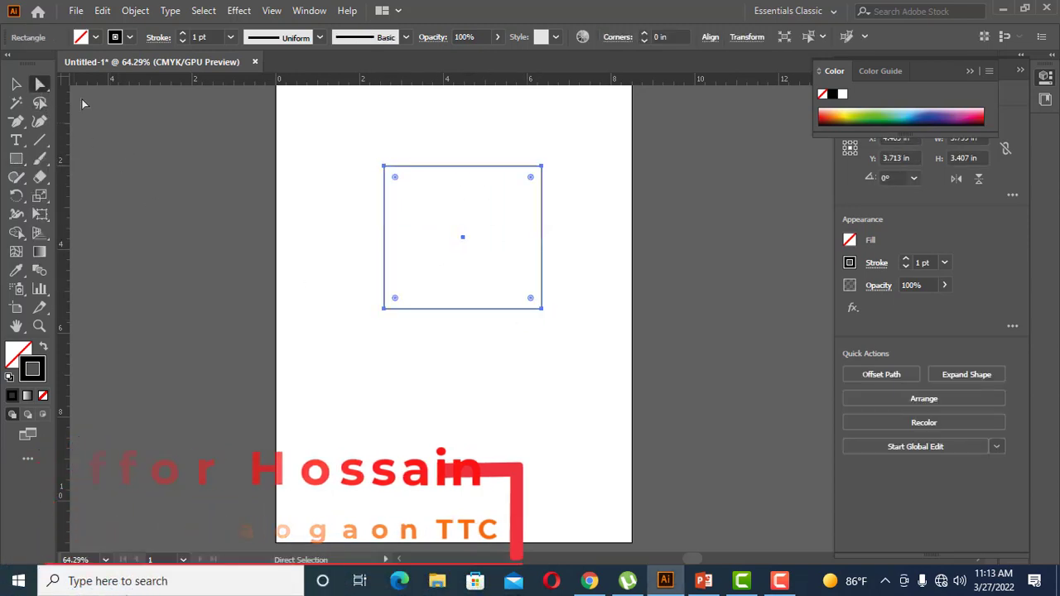
click(385, 166)
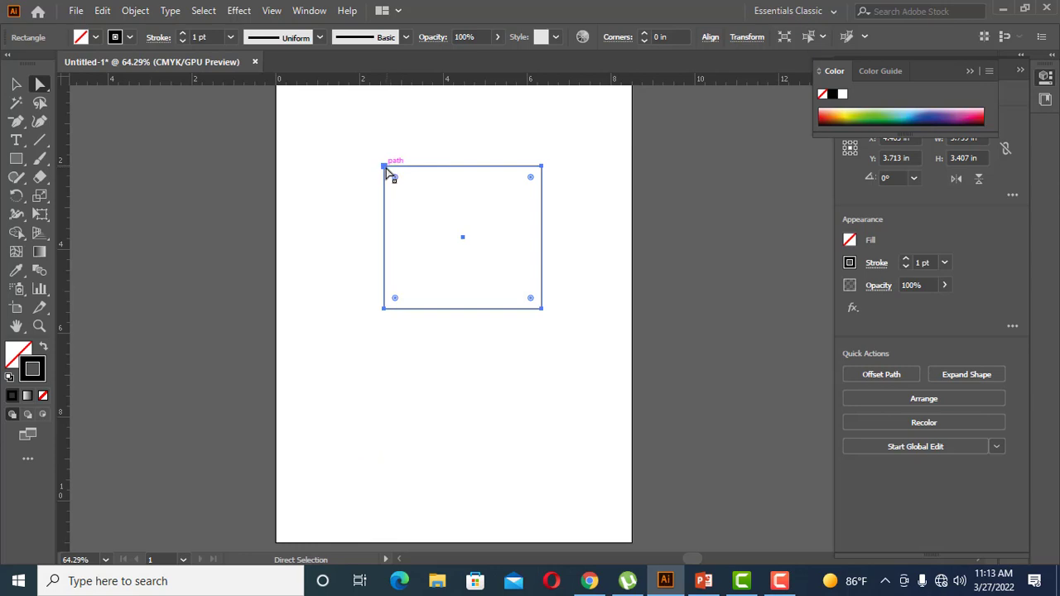
click(16, 121)
click(385, 166)
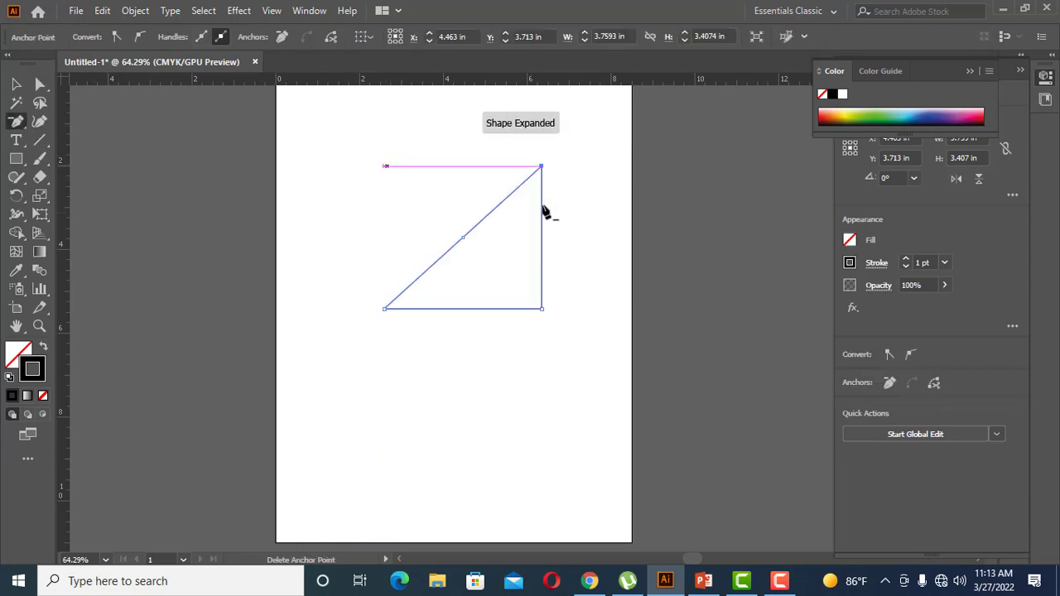
Remove the triangle's top-right and bottom-left anchor points with the Delete Anchor Point tool.
click(543, 166)
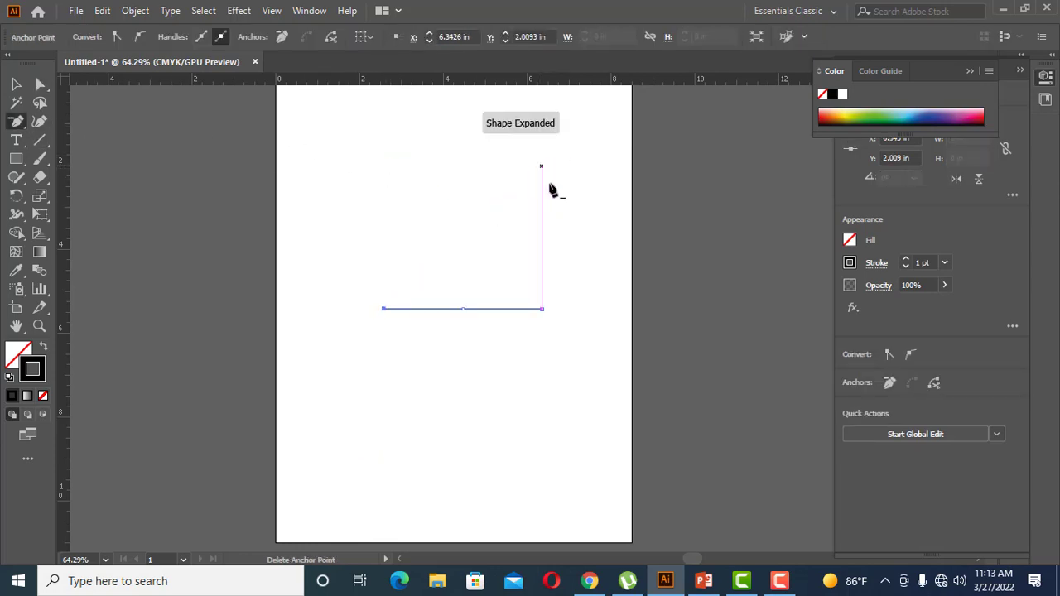
click(545, 310)
click(689, 312)
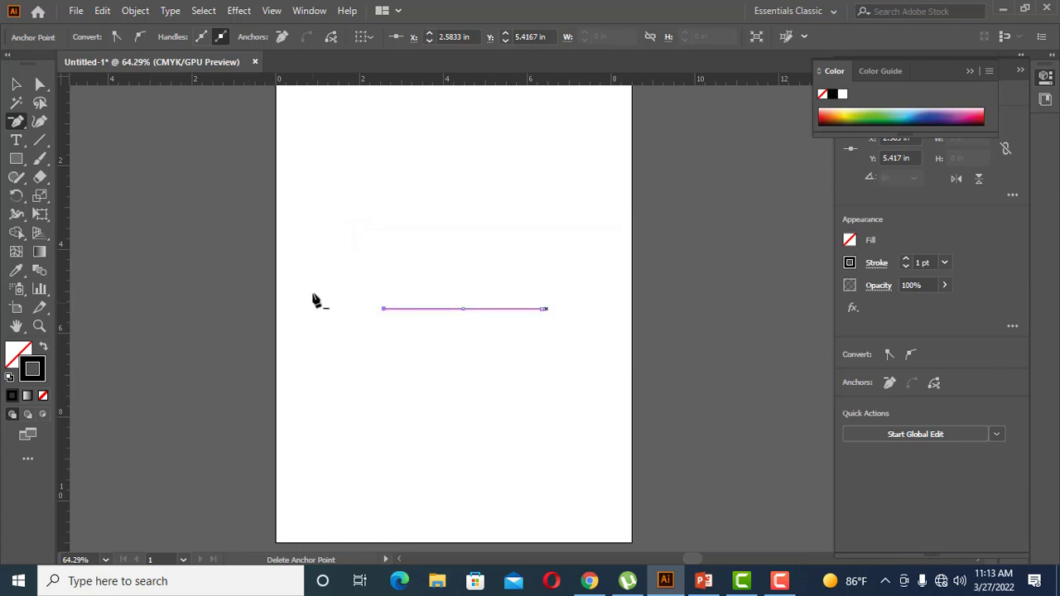
click(385, 309)
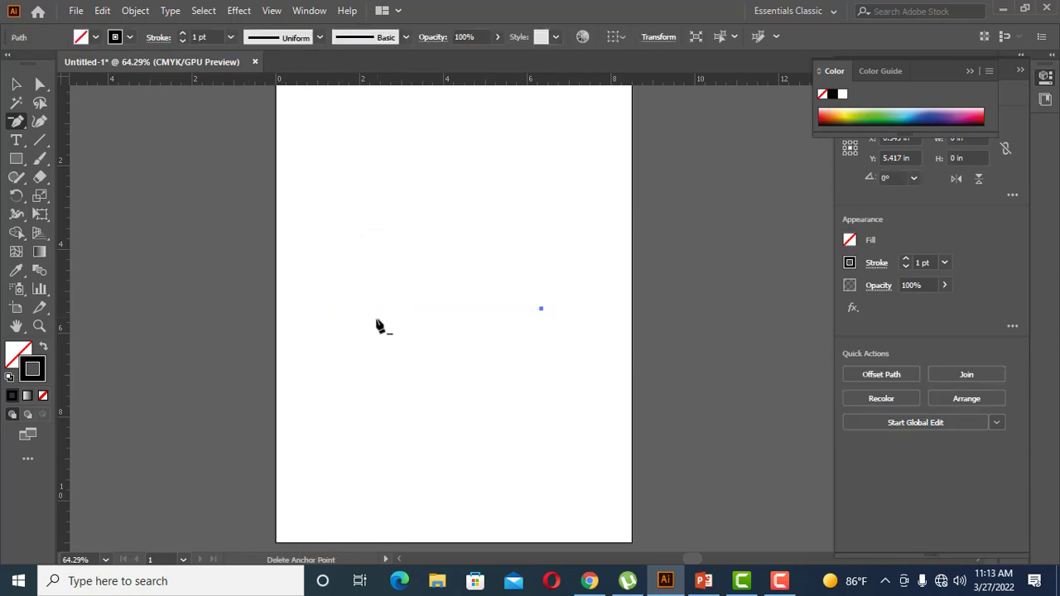
Undo the anchor point deletions and the rectangle itself to clear the artboard.
key(ctrl+z)
key(ctrl+z)
key(ctrl+z)
key(ctrl+z)
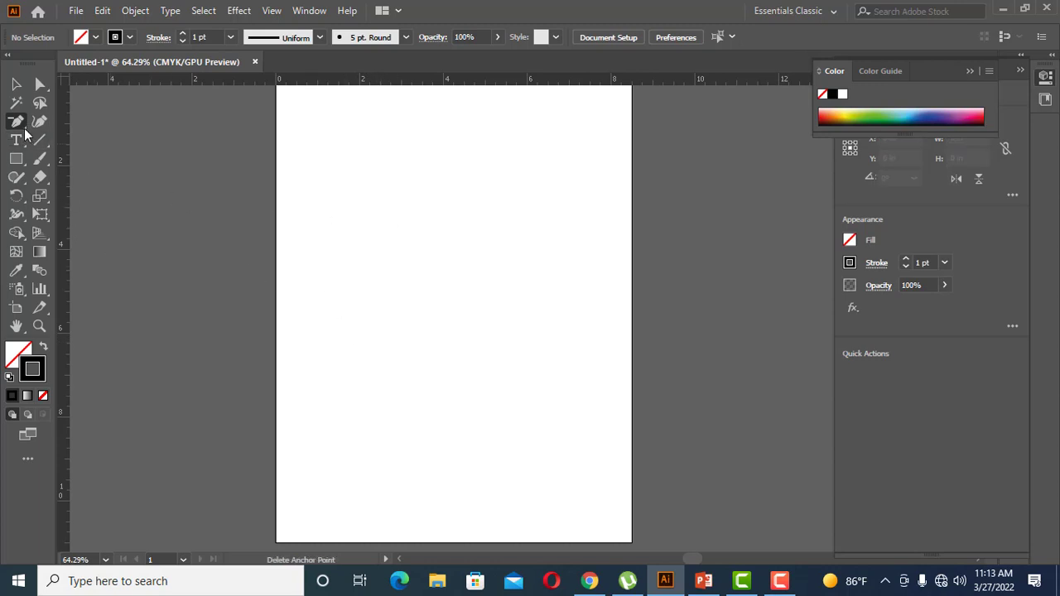
Draw a rectangle about 4.13 in wide and 2.39 in high in the upper half of the artboard.
click(20, 164)
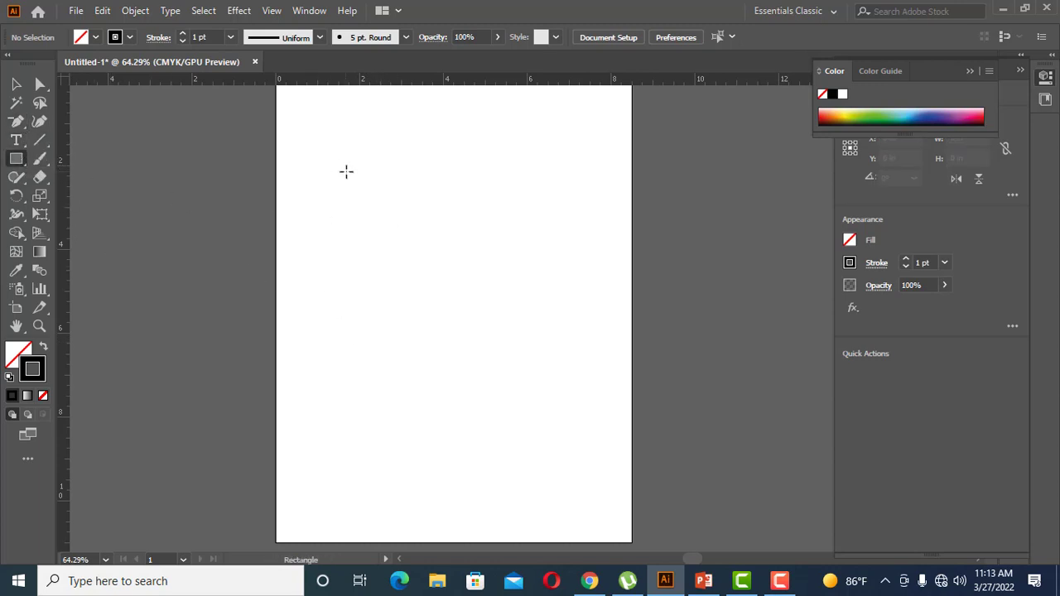
drag(355, 176, 527, 275)
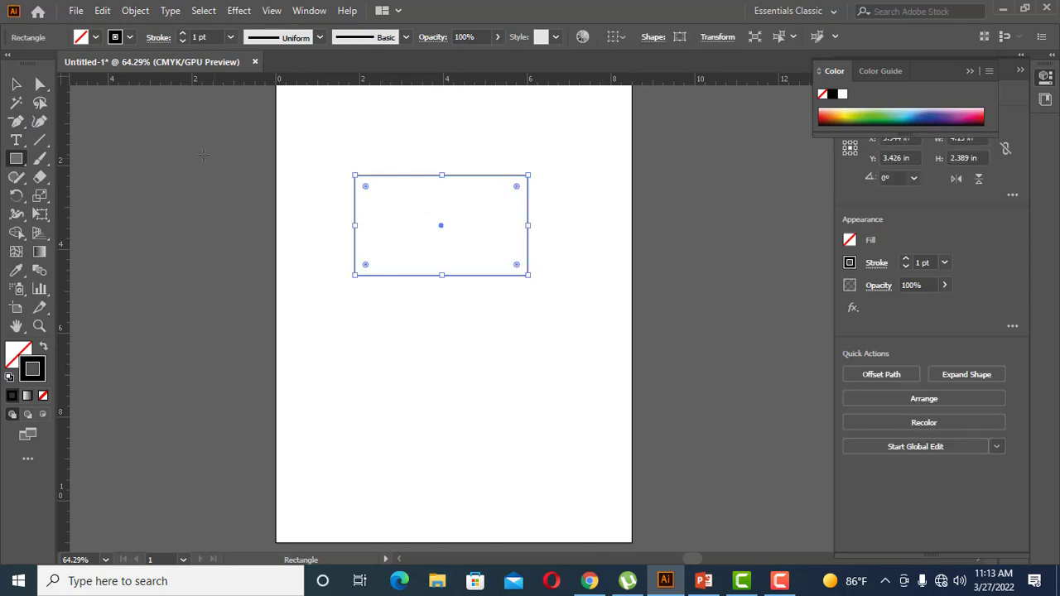
Add an anchor point at the middle of the rectangle's top edge with the Add Anchor Point tool.
click(18, 123)
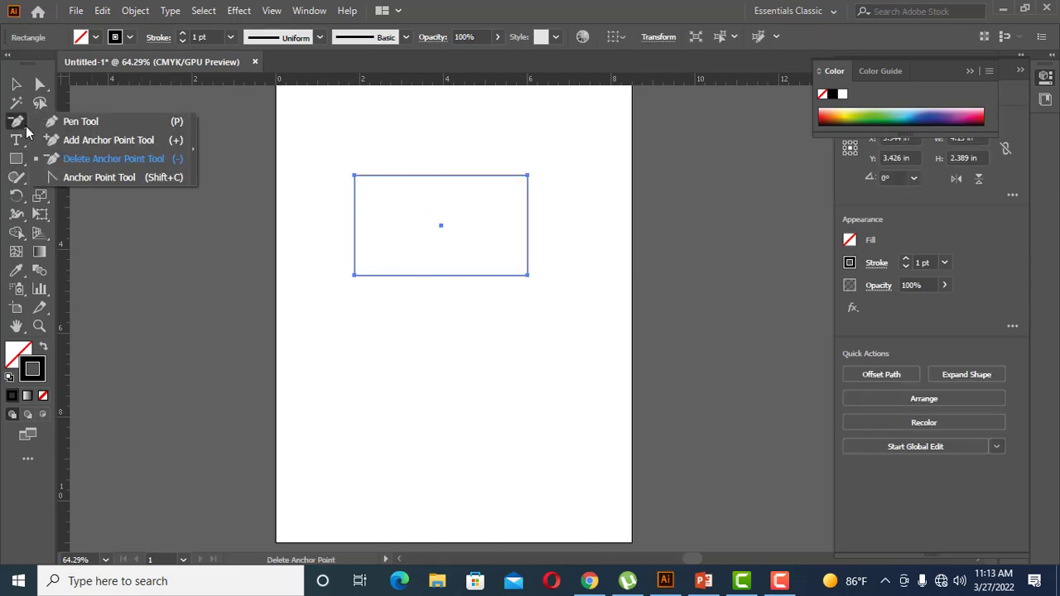
click(39, 86)
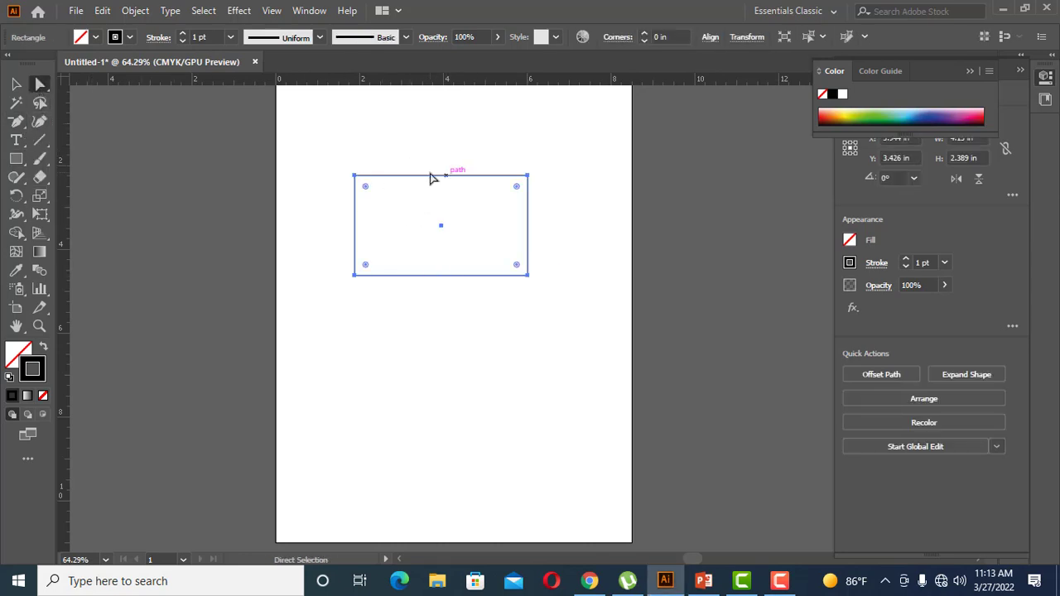
click(17, 122)
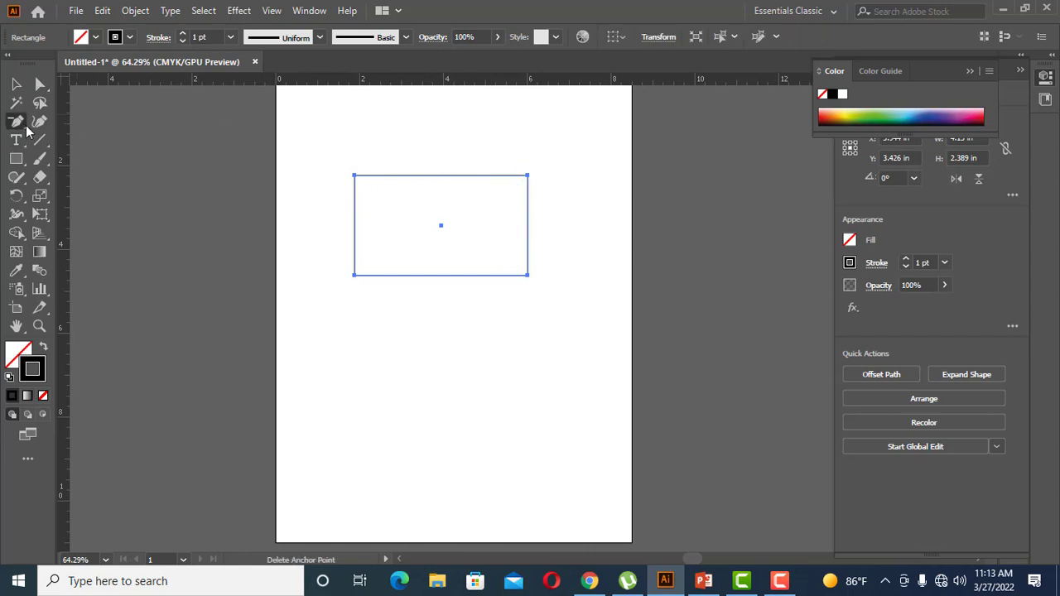
click(108, 140)
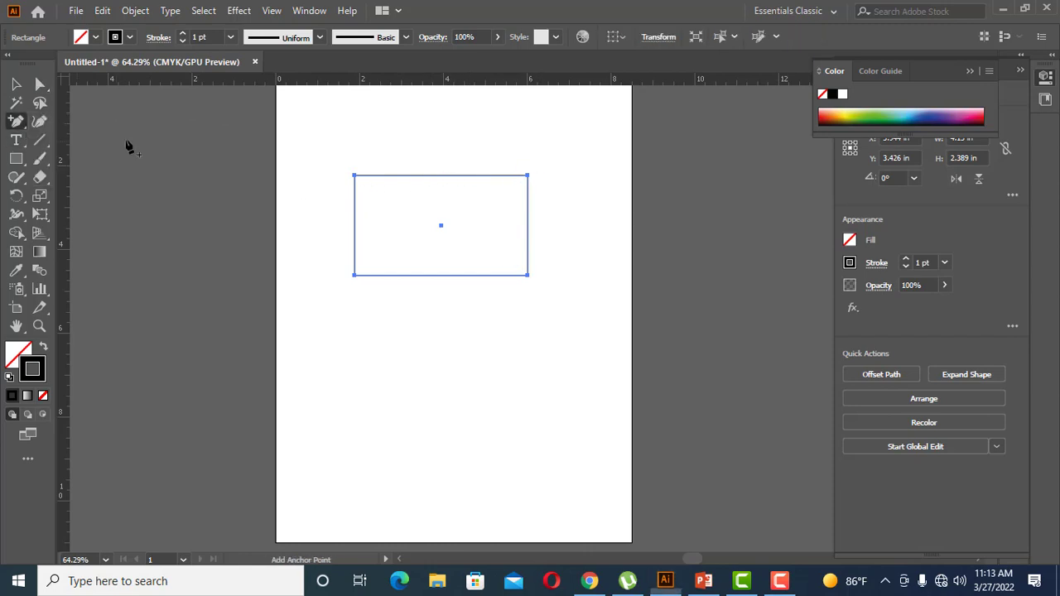
click(442, 176)
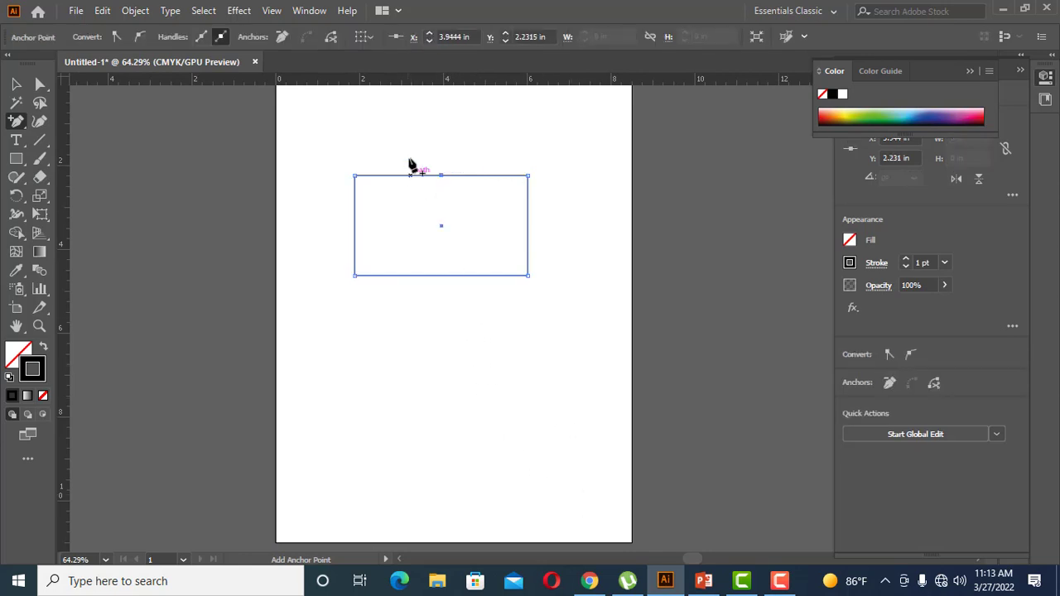
Nudge the new top-middle anchor point up to about Y 1.66 in with Direct Selection, forming a peaked top edge.
key(a)
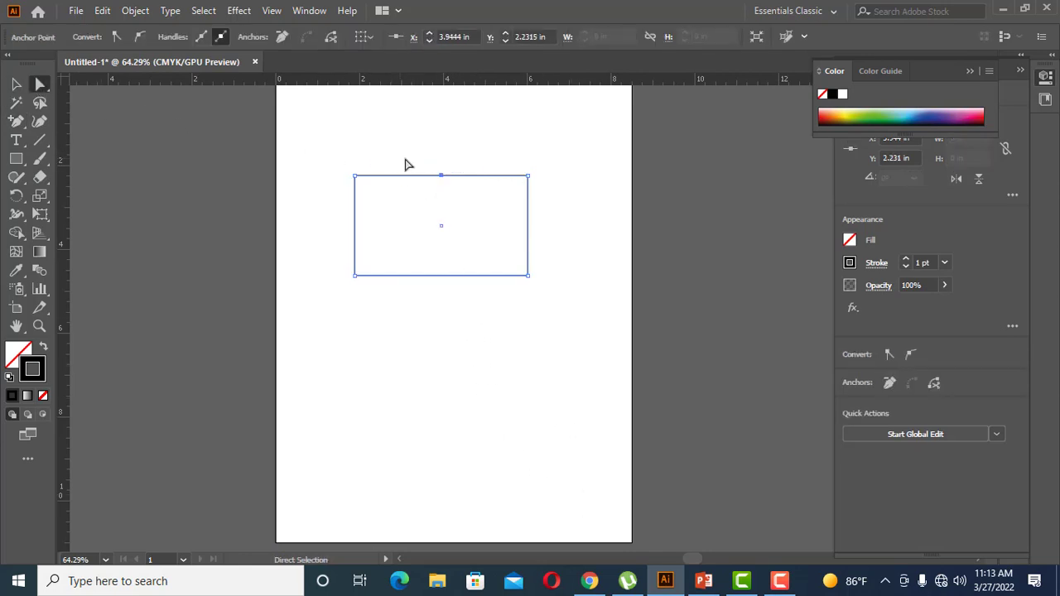
key(Up)
key(Up)
key(Up)
key(Up)
key(Up)
key(Up)
key(Up)
key(Up)
key(Up)
key(Up)
key(Up)
key(Up)
key(Up)
key(Up)
key(Up)
key(Up)
key(Up)
key(Up)
key(Up)
key(Up)
key(Up)
key(Up)
key(Up)
key(Up)
key(Up)
key(Up)
key(Up)
key(Up)
key(Up)
key(Up)
key(Up)
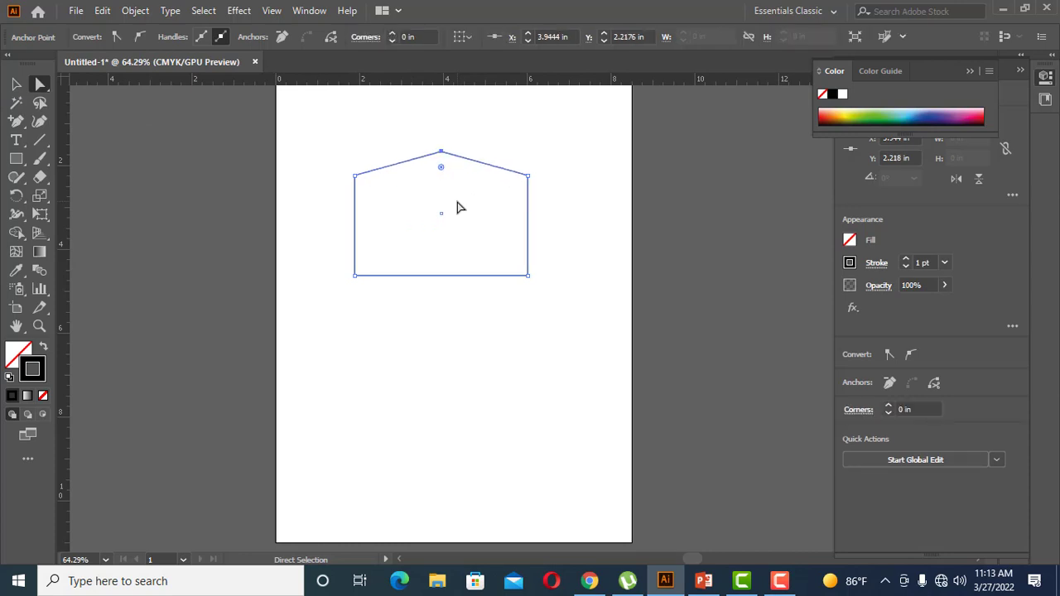
Nudge the top-middle anchor point down to about Y 3.065 in to form a V-shaped notch, and deselect the shape.
key(Down)
key(Down)
key(Down)
key(Down)
key(Down)
key(Down)
key(Down)
key(Down)
key(Down)
key(Down)
key(Down)
key(Down)
key(Down)
key(Down)
key(Down)
key(Down)
key(Down)
key(Down)
key(Down)
key(Down)
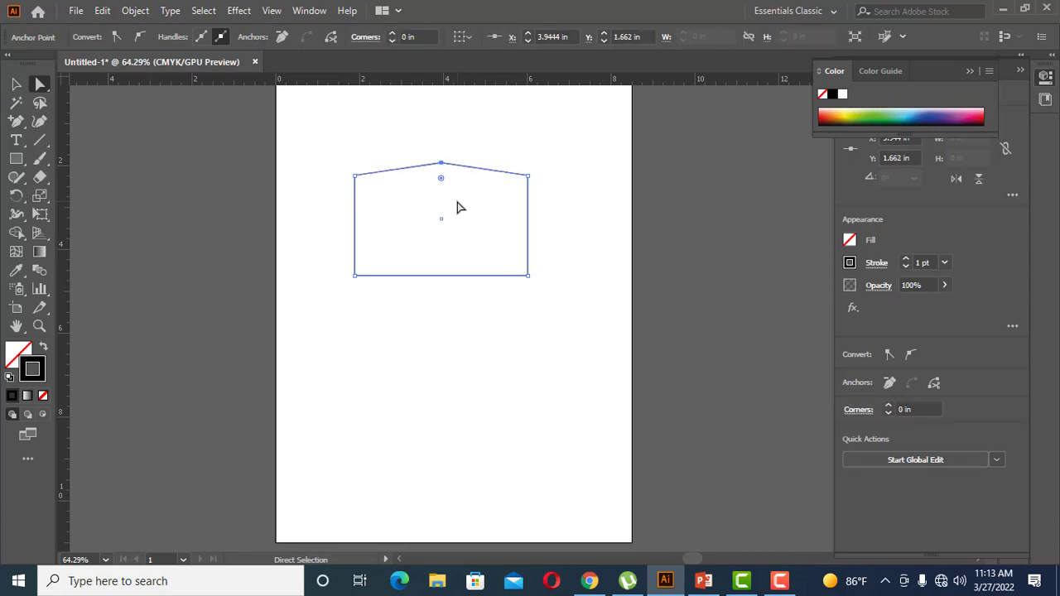
key(Down)
key(Down)
key(Down)
key(Down)
key(Down)
key(Down)
key(Down)
key(Down)
key(Down)
key(Down)
key(Down)
key(Down)
key(Down)
key(Down)
key(Down)
key(Down)
key(Down)
key(Down)
key(Down)
key(Down)
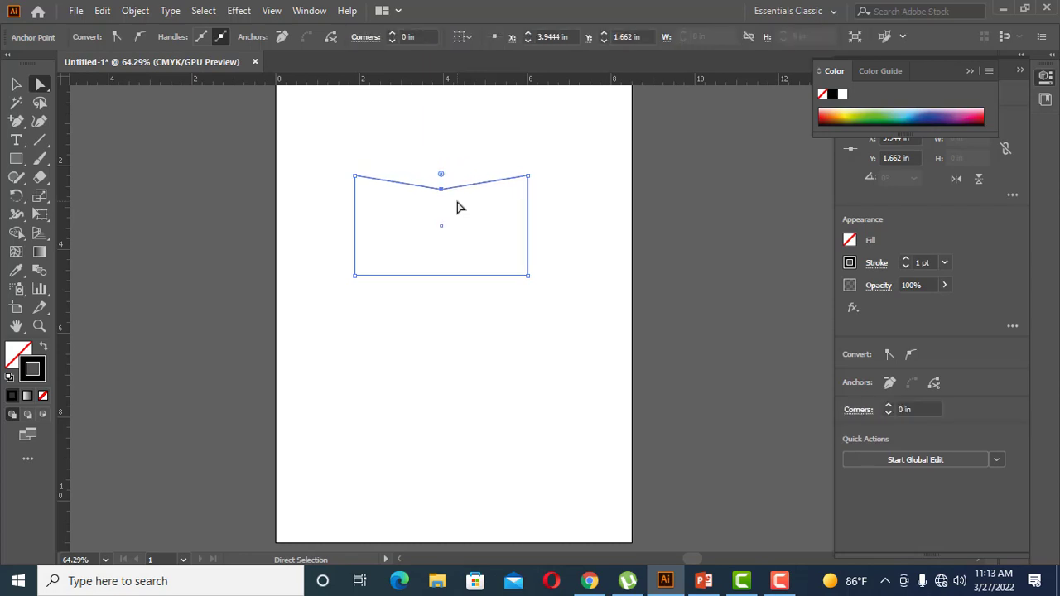
key(Down)
key(Down)
key(Down)
key(Down)
key(Down)
key(Down)
key(Down)
key(Down)
key(Down)
key(Down)
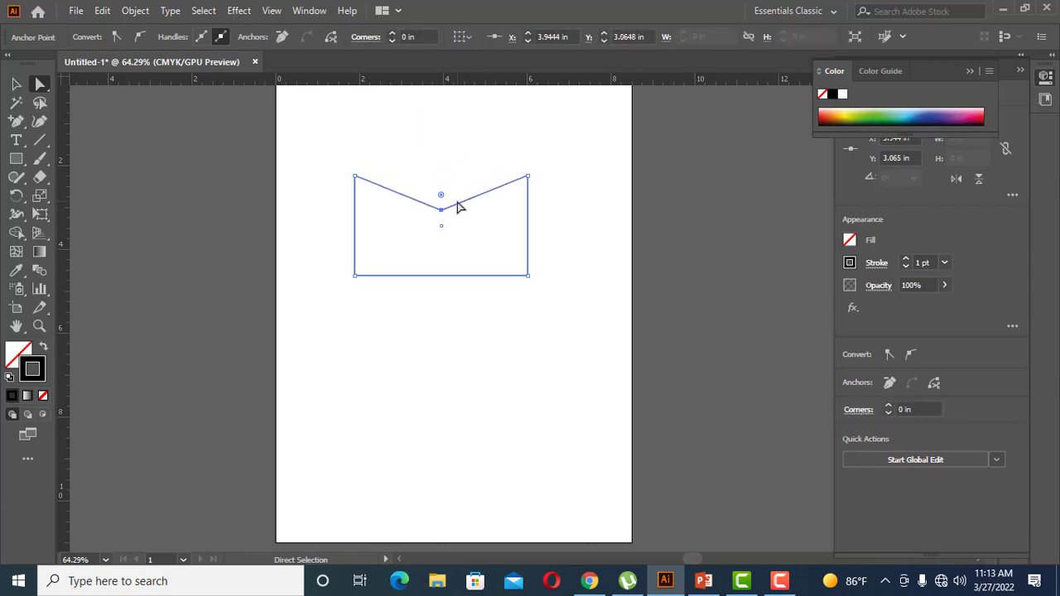
click(84, 174)
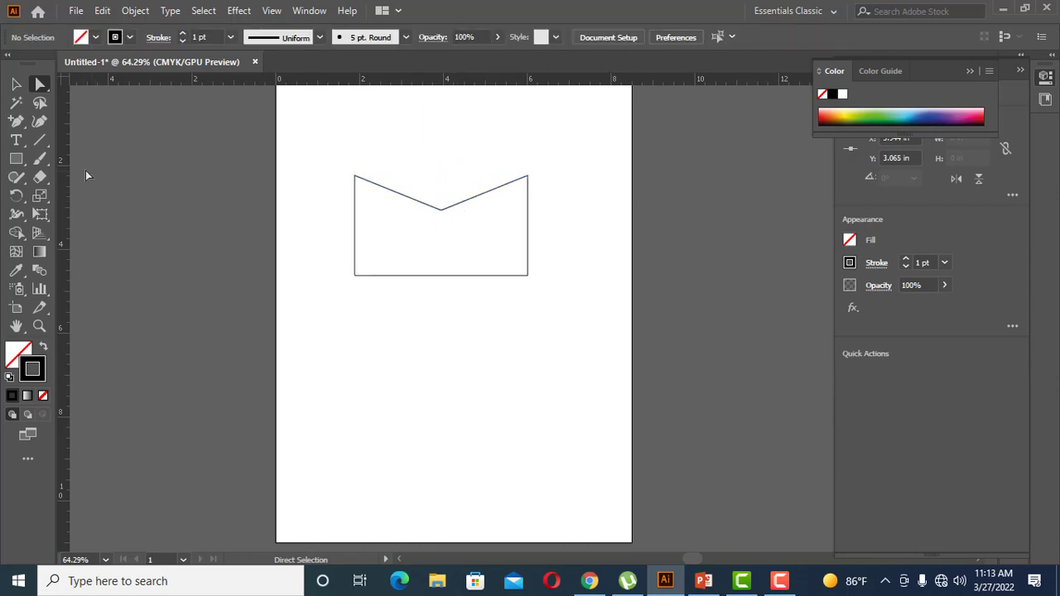
Draw a horizontal line about 4.13 in long between the notched shape's top corners to complete the envelope, and deselect it.
click(40, 140)
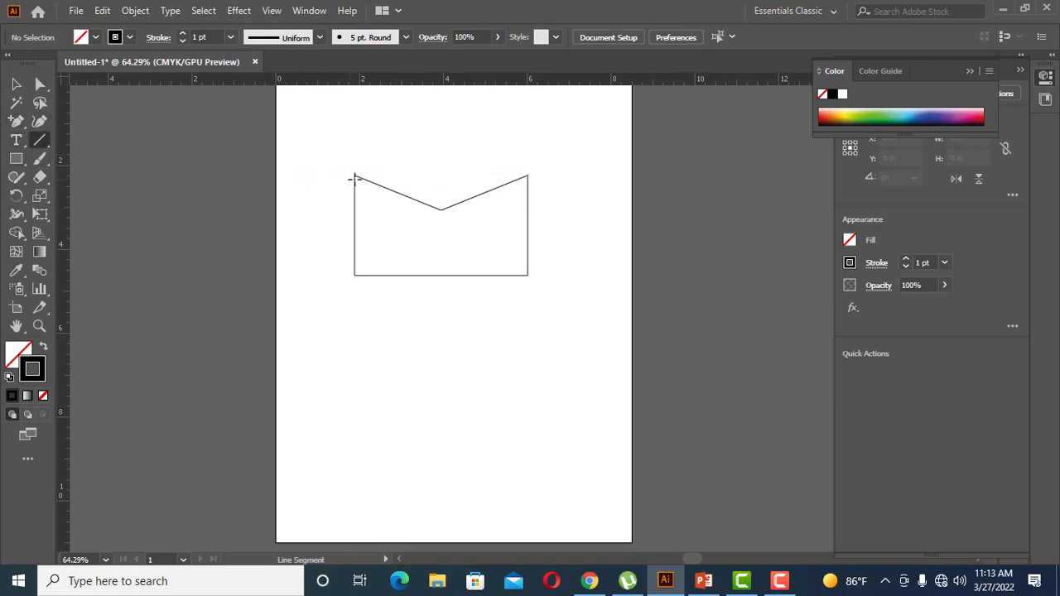
drag(354, 174, 530, 174)
click(16, 84)
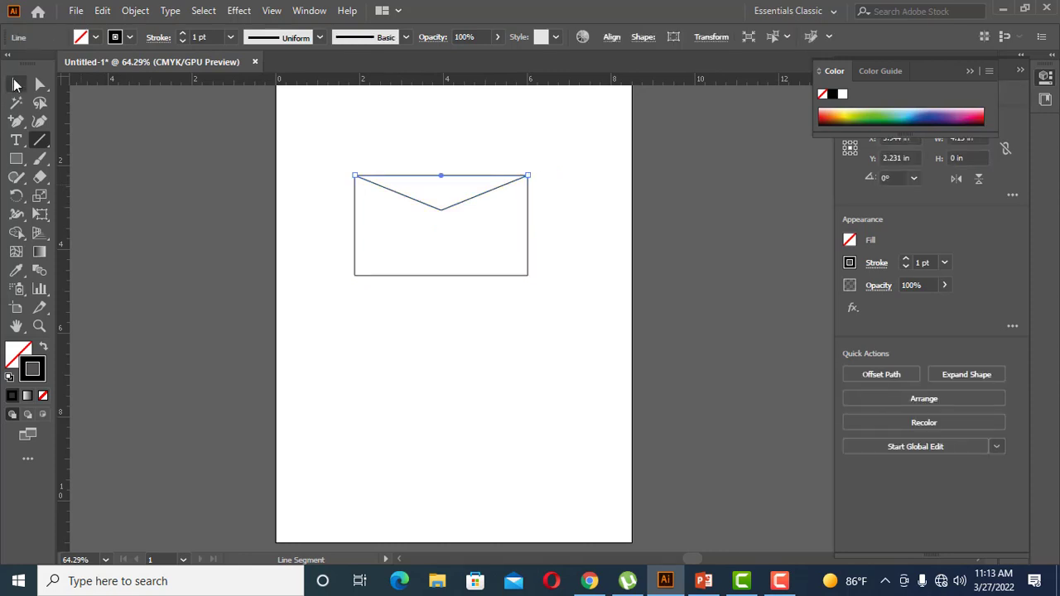
click(118, 139)
mouse_move(589, 580)
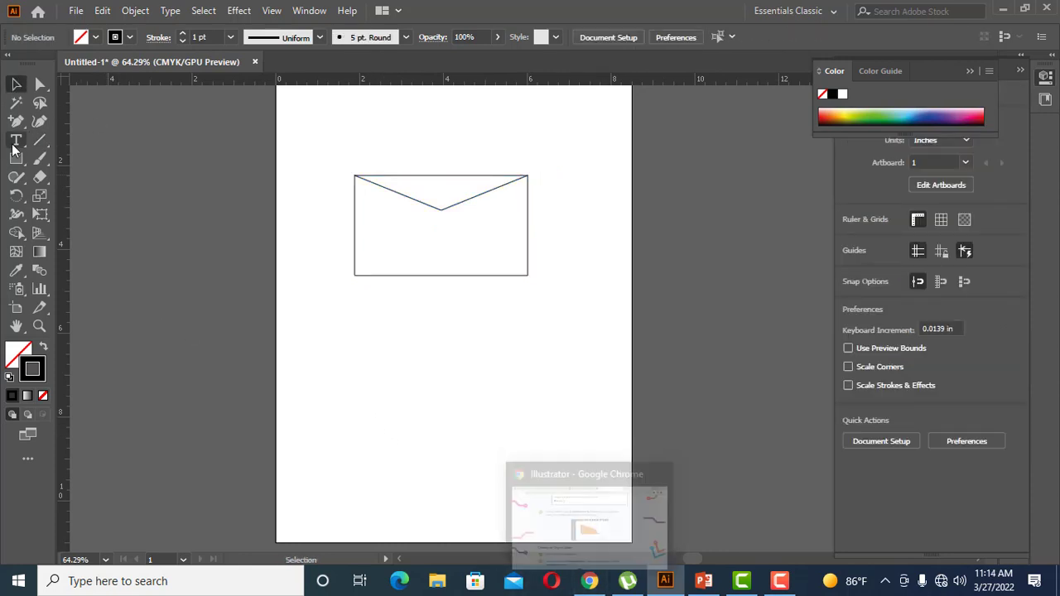
click(20, 124)
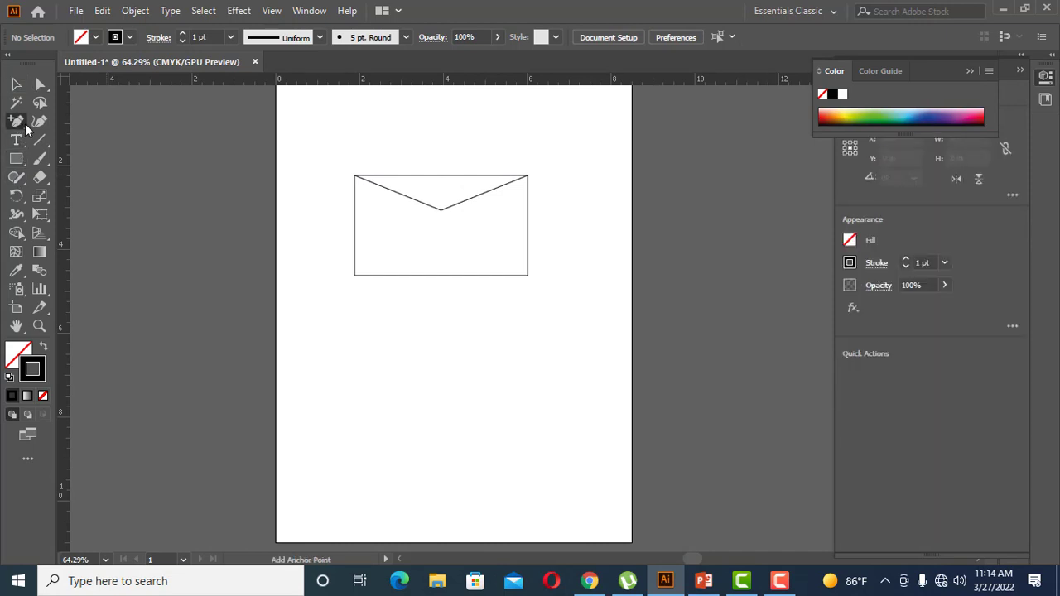
click(23, 124)
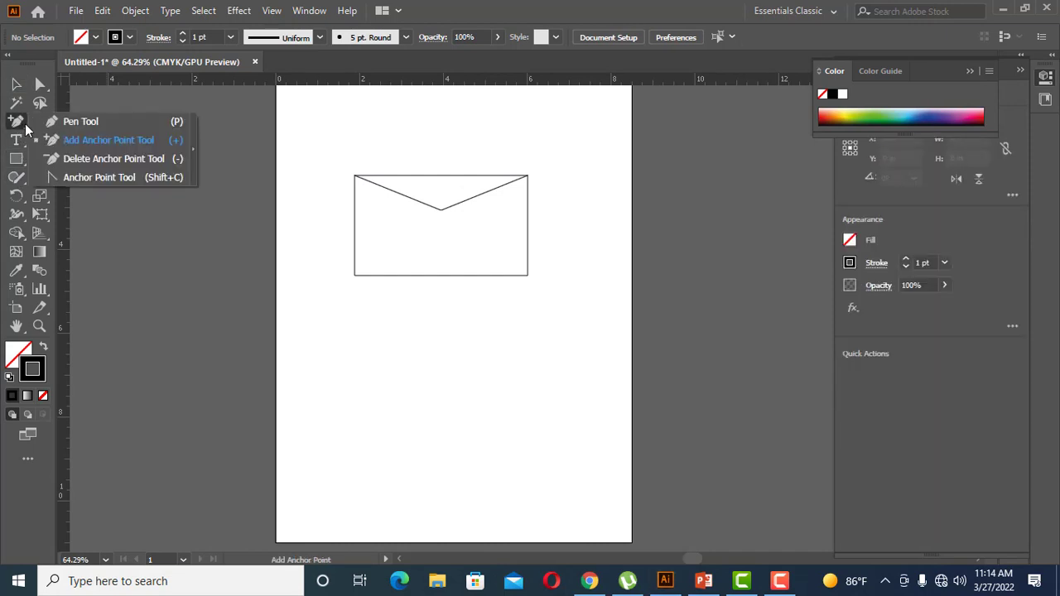
click(110, 177)
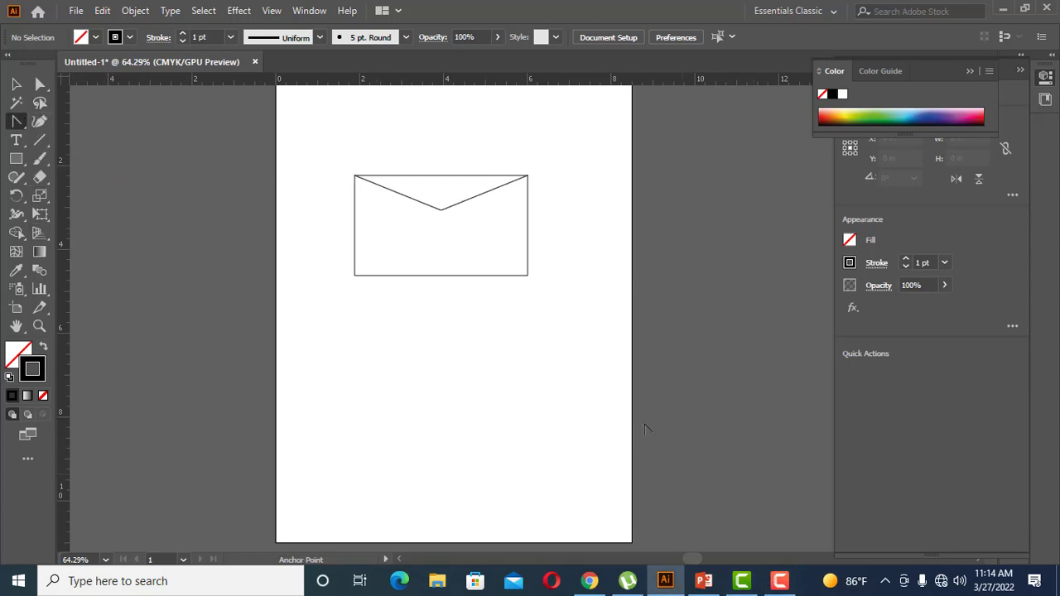
Switch to PowerPoint, read the "Creating an Organic Shape" slide in the slide show, and return to Illustrator.
click(708, 582)
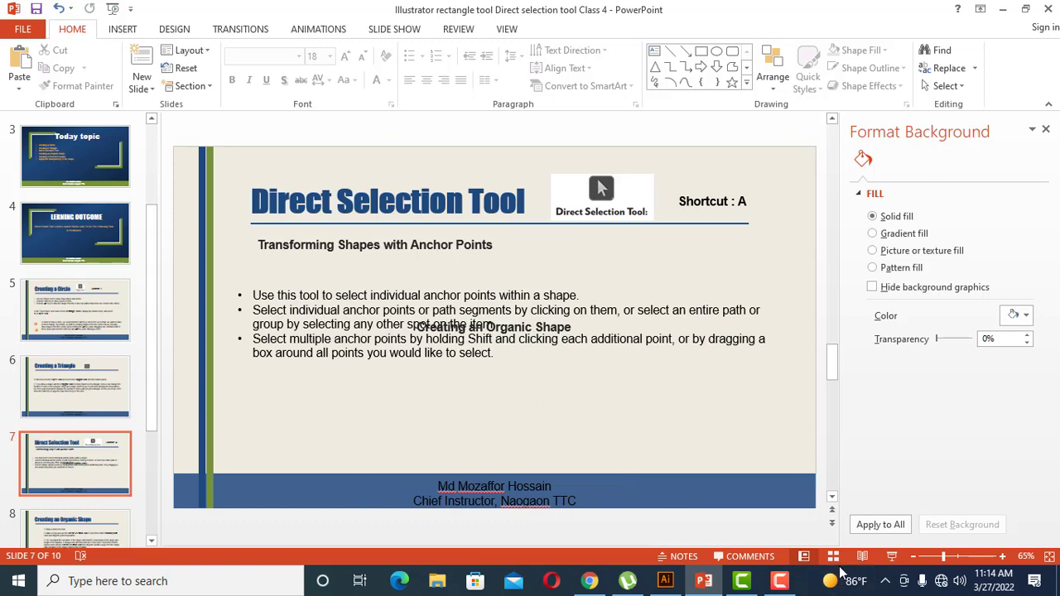
click(893, 557)
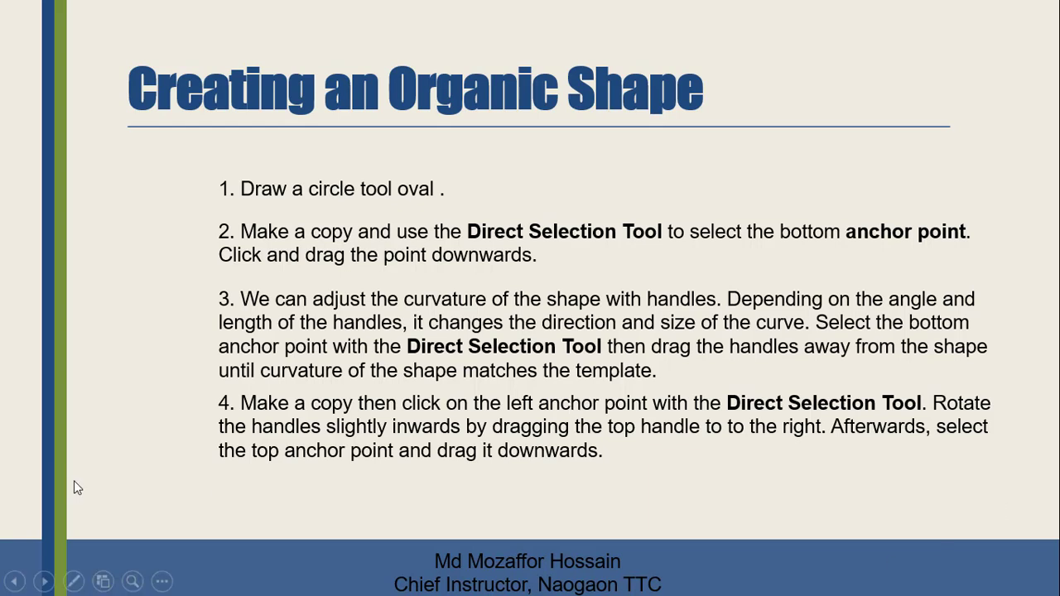
key(Escape)
click(665, 581)
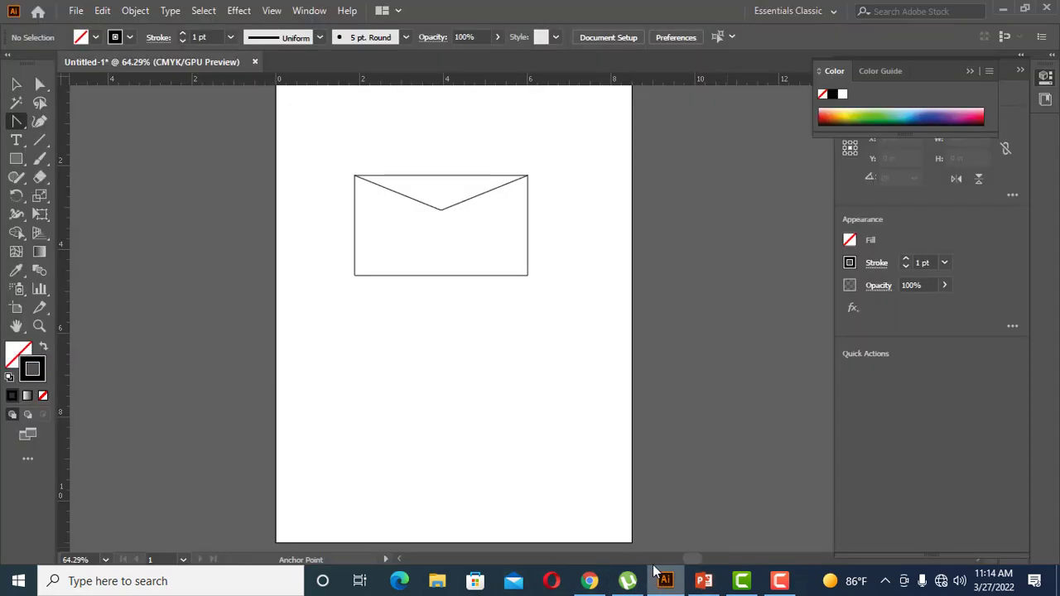
Draw an upright ellipse about 1.02 in wide and 2.06 in high below the envelope.
click(24, 166)
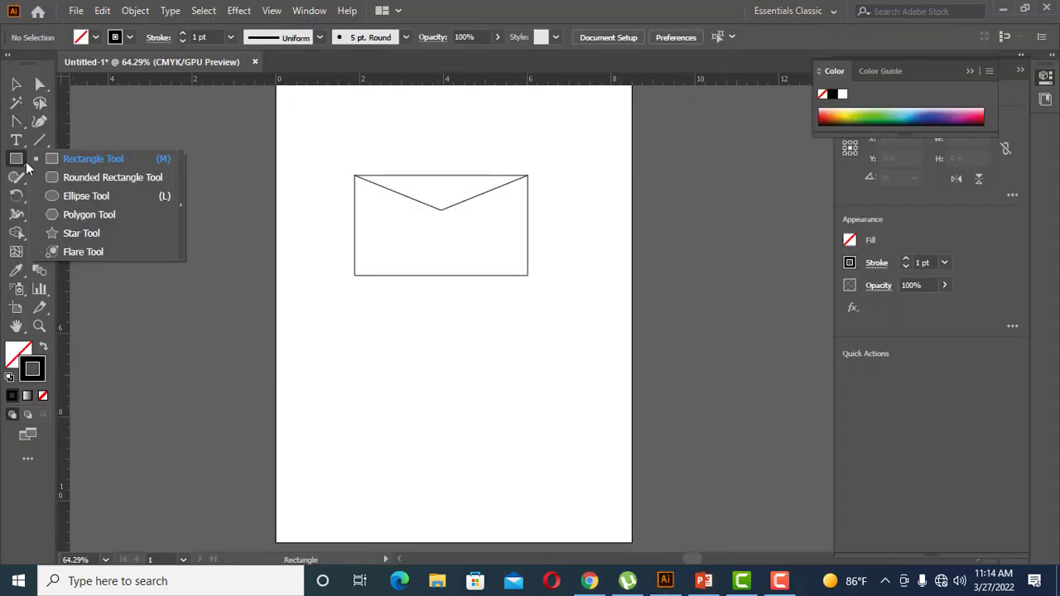
click(67, 196)
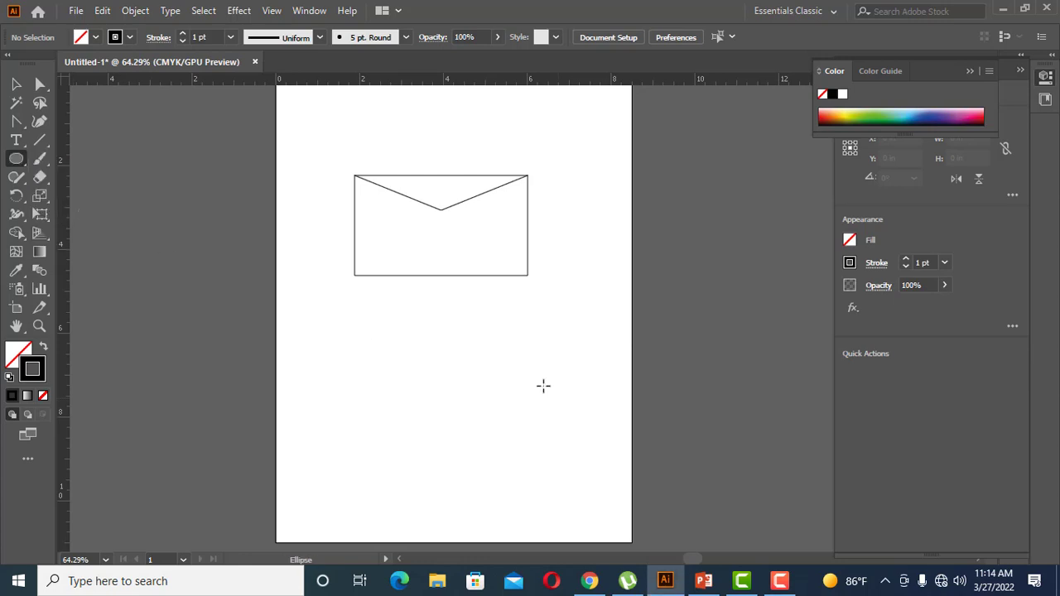
drag(445, 346, 488, 432)
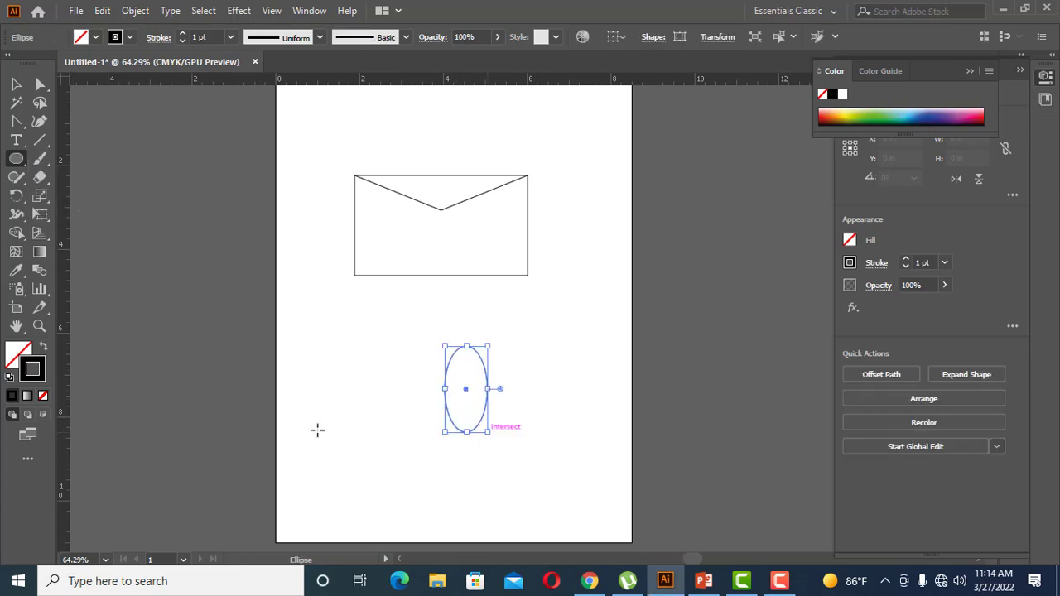
Remove the ellipse's top anchor point with the Delete Anchor Point tool and undo that deletion.
click(42, 87)
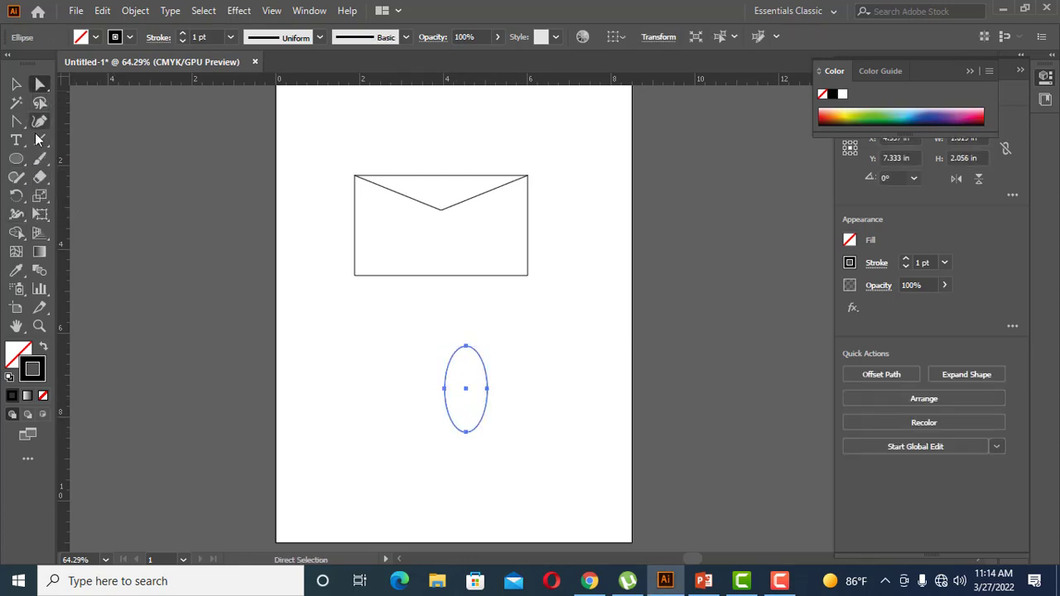
click(21, 126)
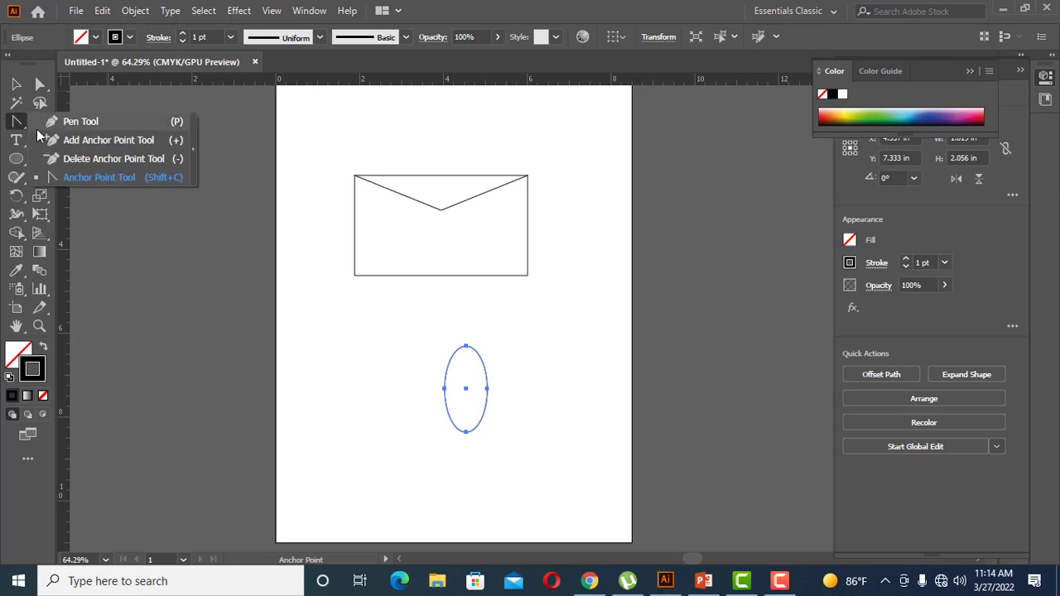
click(99, 157)
click(466, 347)
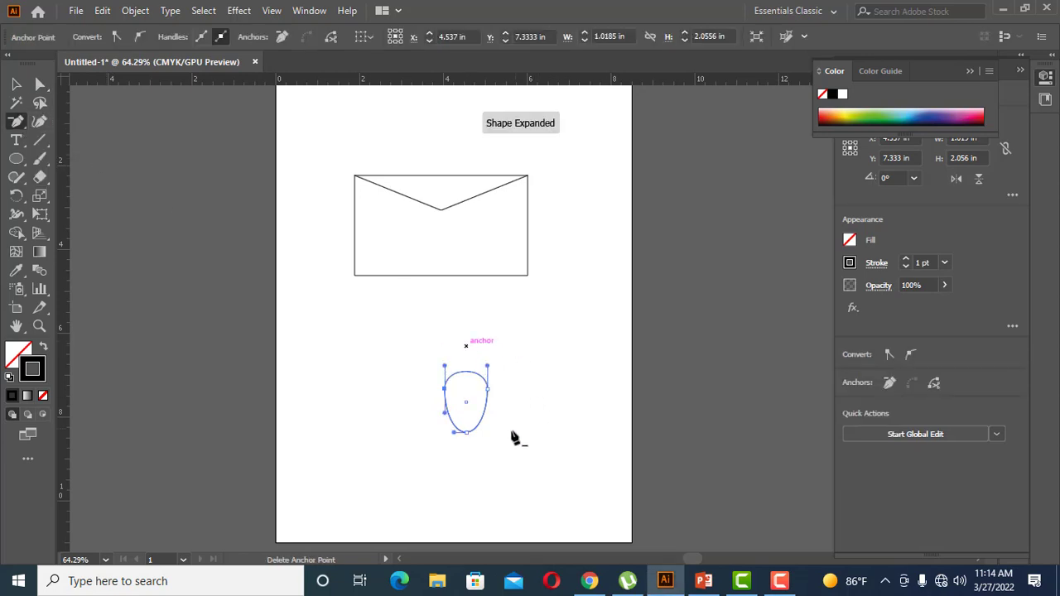
key(ctrl+z)
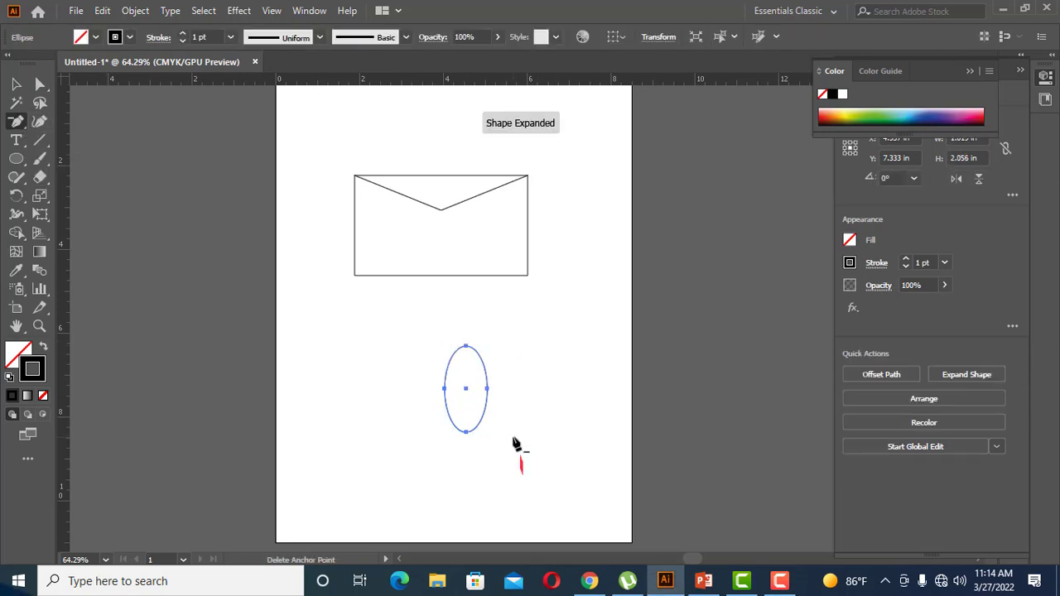
Remove the ellipse's bottom anchor point and try to remove its top one with the Delete Anchor Point tool.
click(466, 433)
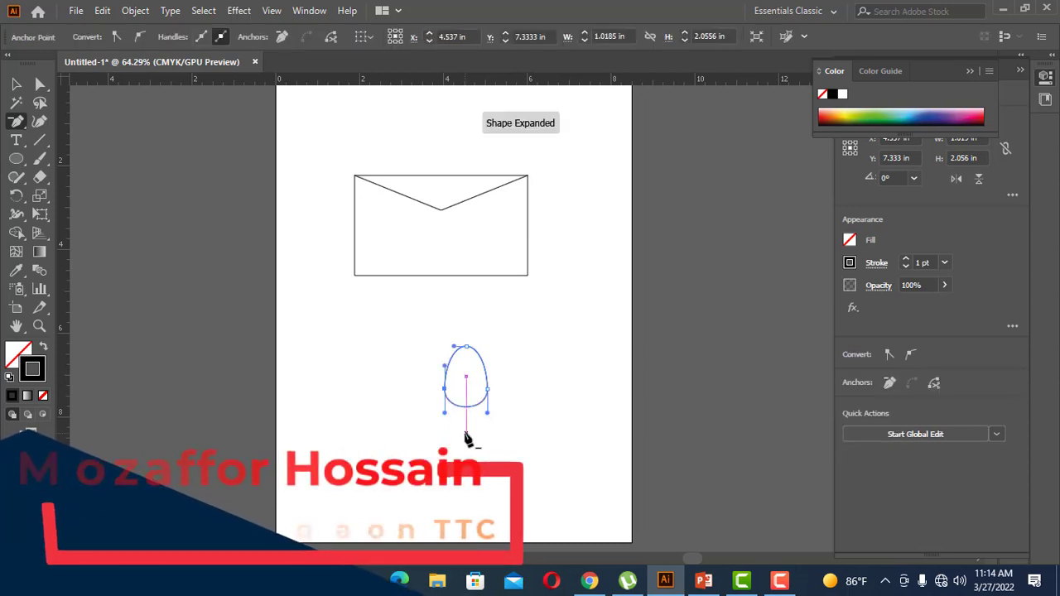
click(469, 347)
click(665, 313)
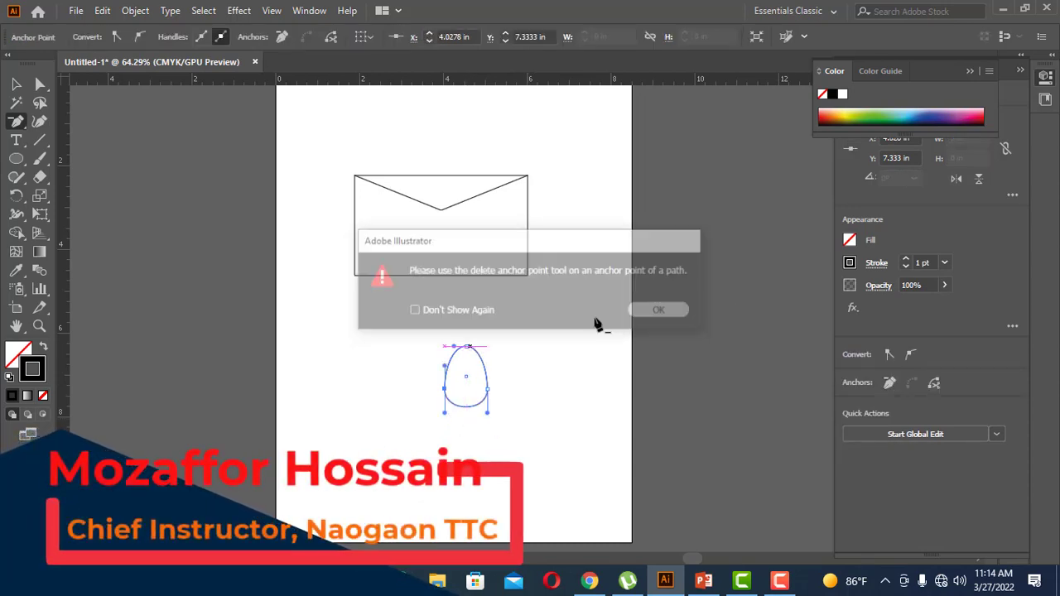
Remove the ellipse's top anchor point with the Delete Anchor Point tool and undo both anchor deletions.
click(466, 347)
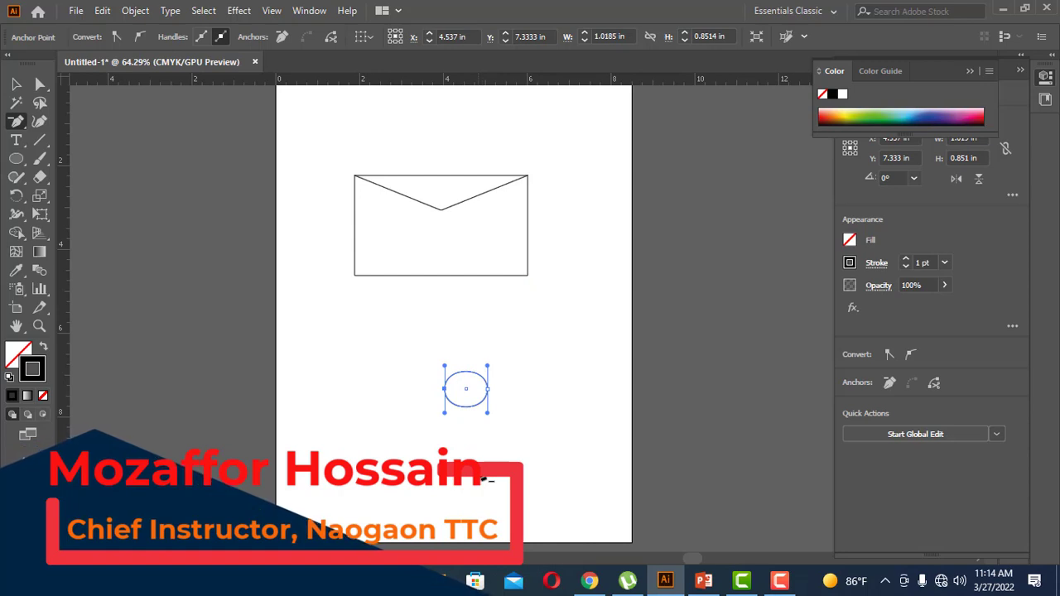
key(ctrl+z)
key(ctrl+z)
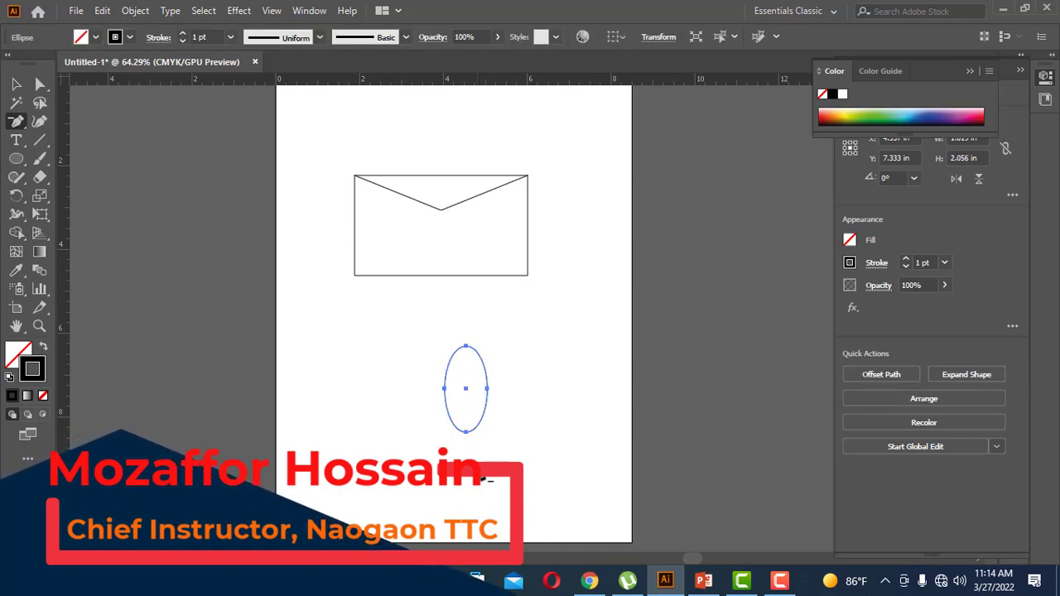
Convert the ellipse's top and bottom anchor points to corners with the Anchor Point tool and deselect the resulting leaf shape.
drag(19, 125, 90, 175)
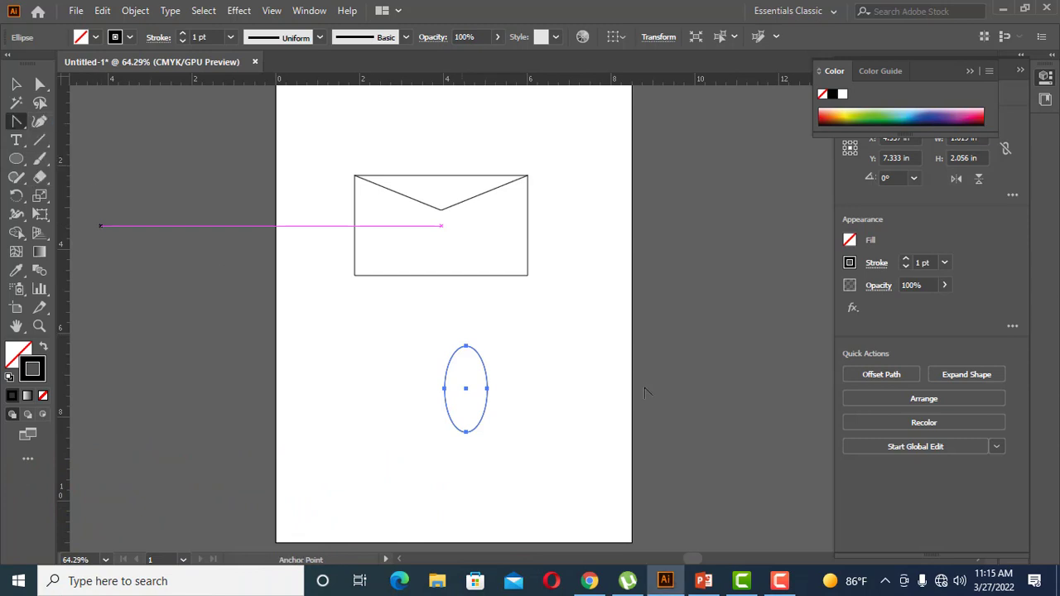
click(466, 347)
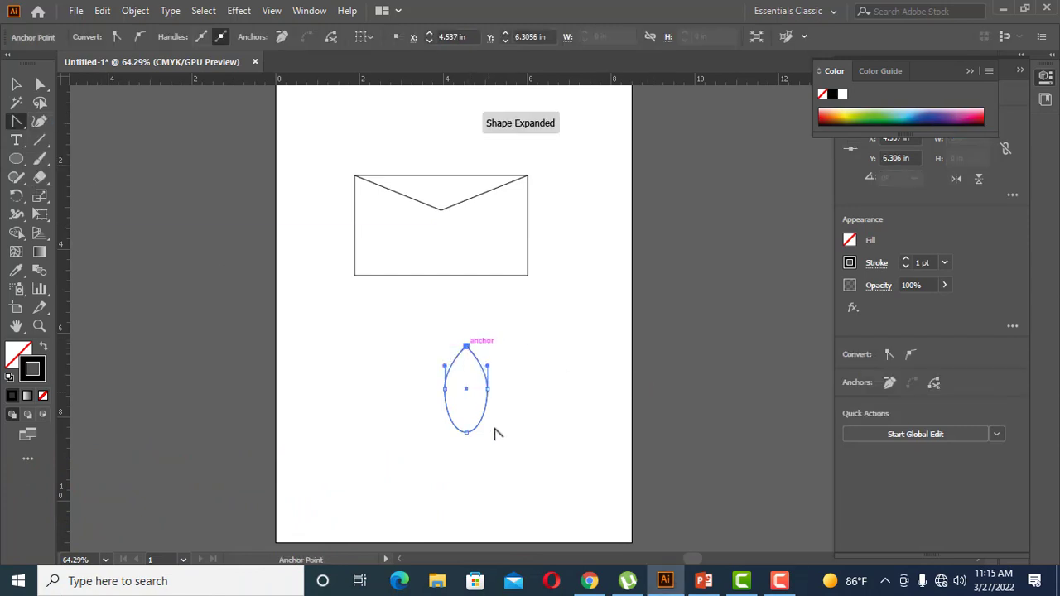
click(467, 431)
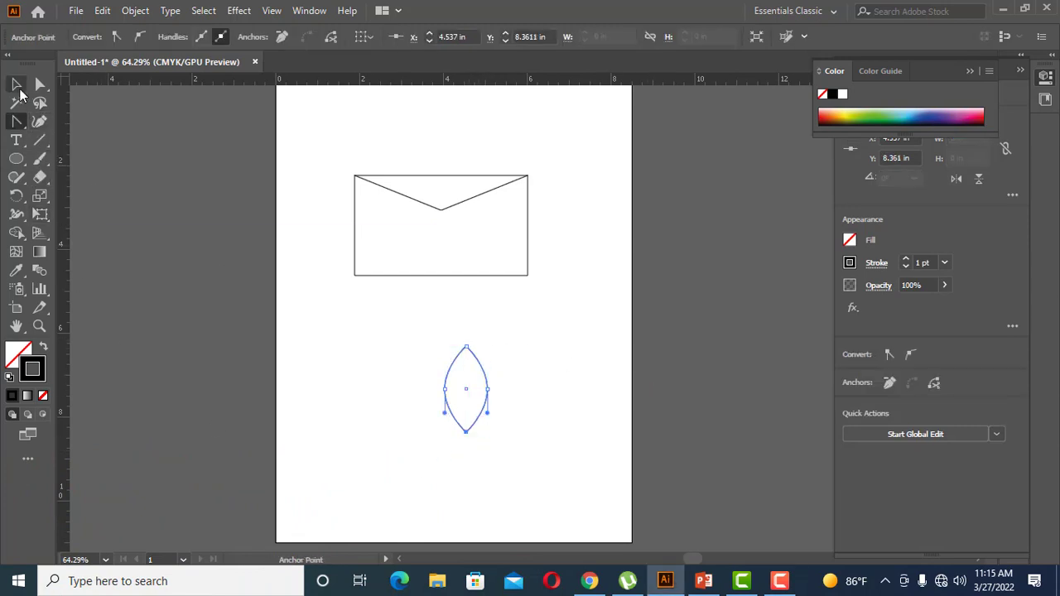
click(17, 84)
click(142, 224)
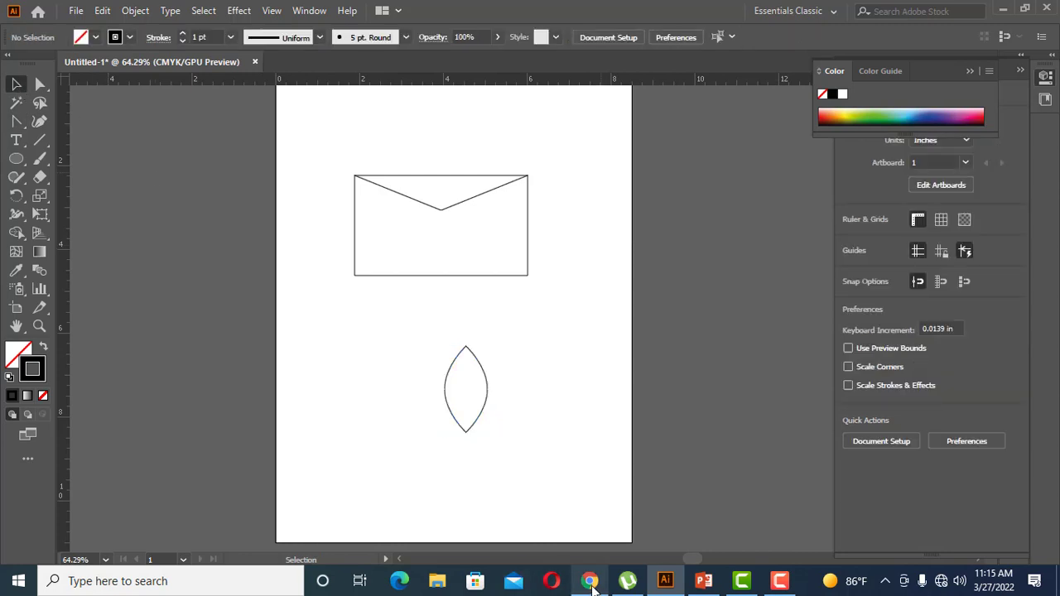
Fill the leaf shape below the envelope with CMYK Green and deselect it.
drag(481, 384, 393, 370)
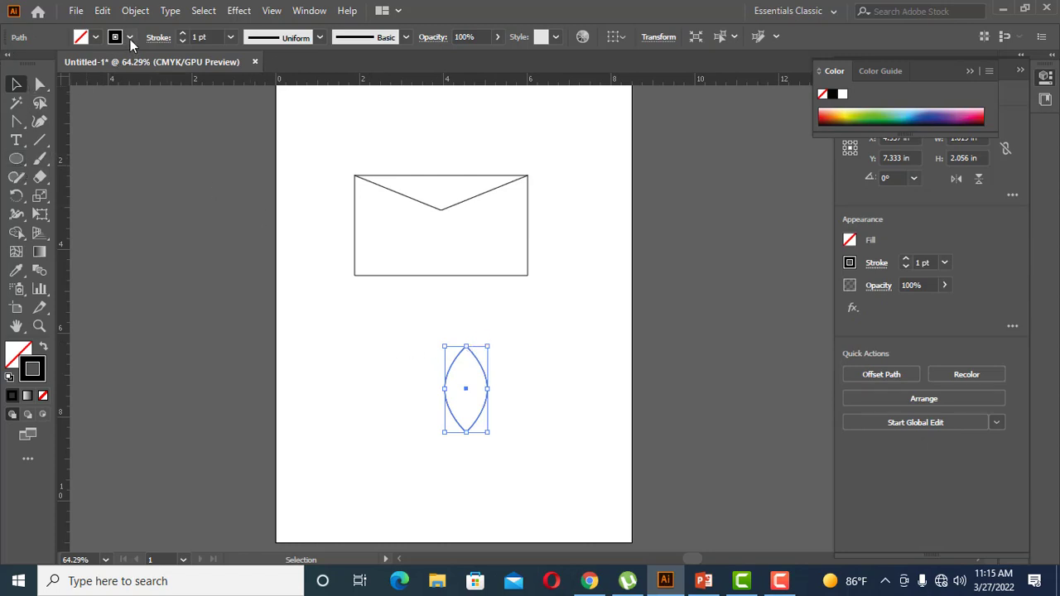
click(17, 354)
click(96, 37)
click(75, 65)
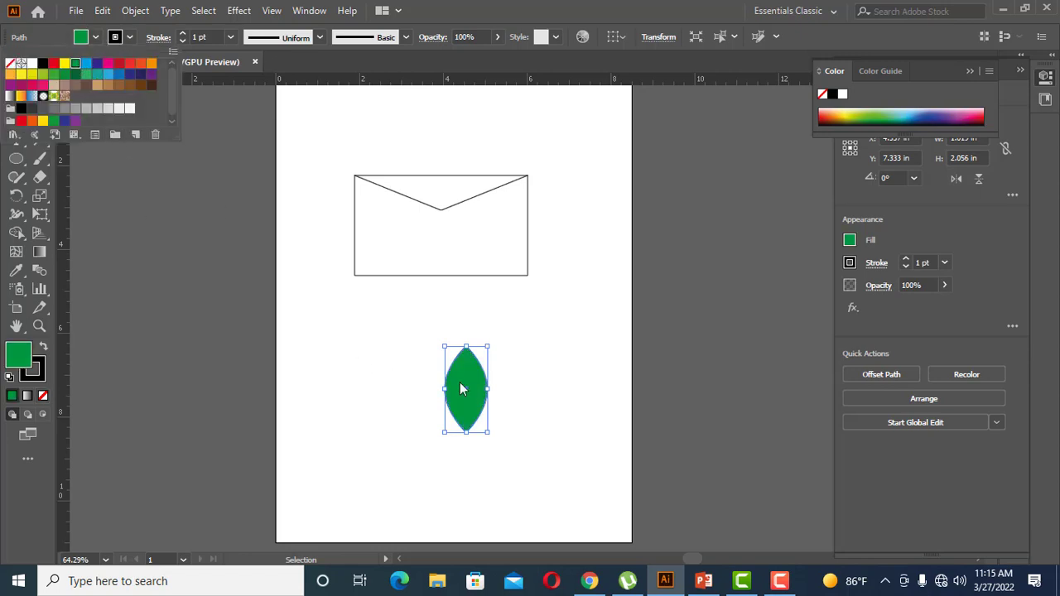
click(557, 381)
click(531, 397)
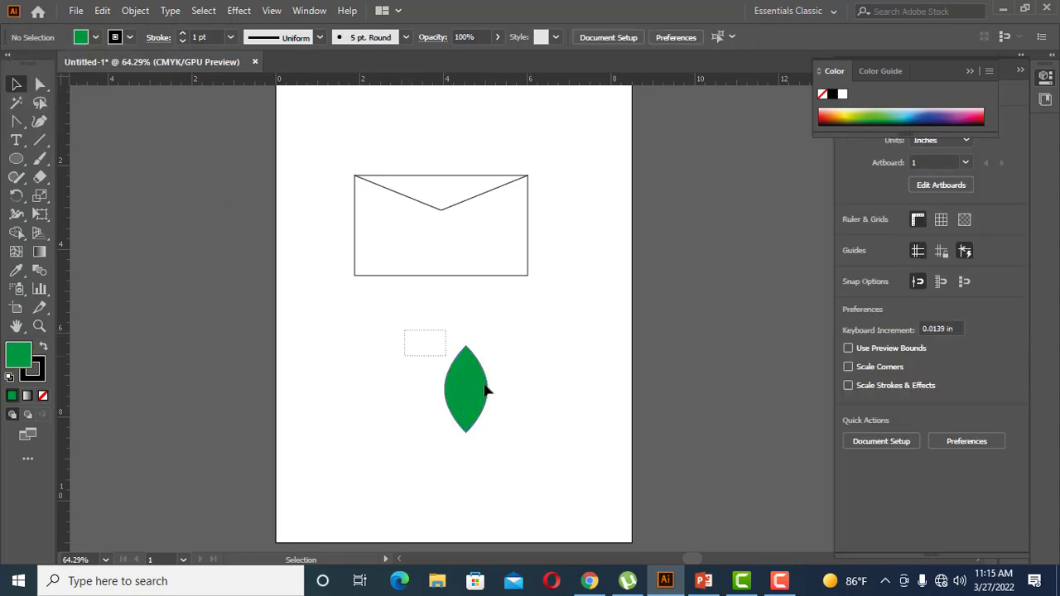
Select the leaf shape and remove both its fill and its stroke.
click(485, 389)
click(130, 37)
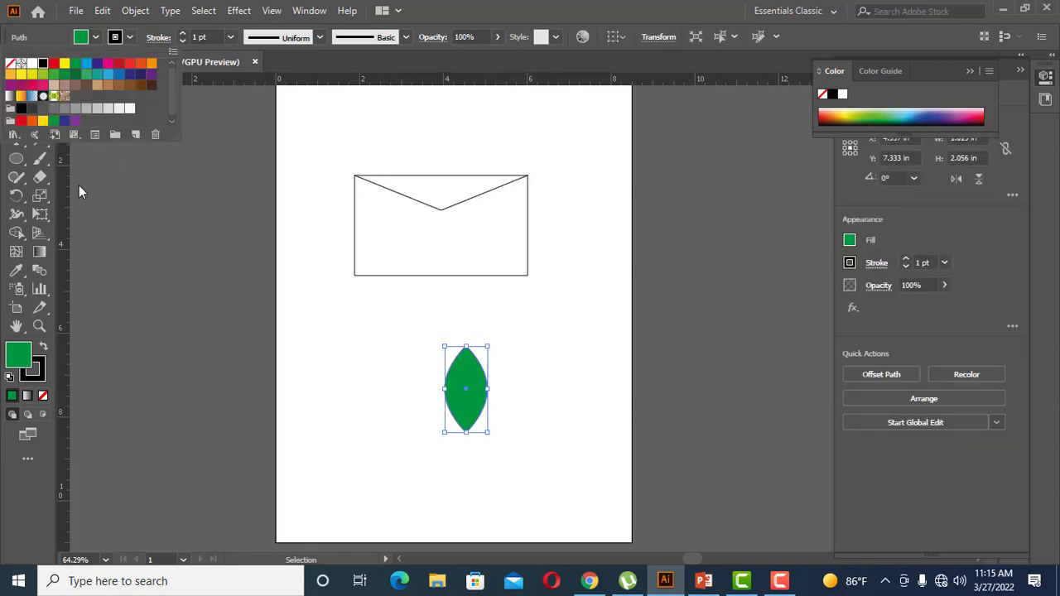
click(43, 395)
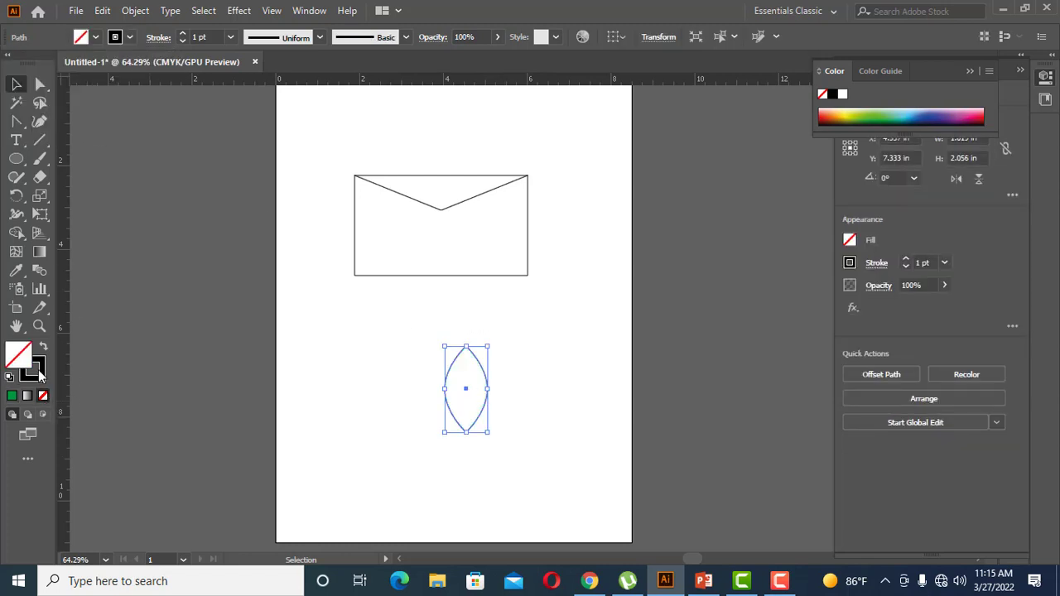
click(45, 396)
click(21, 349)
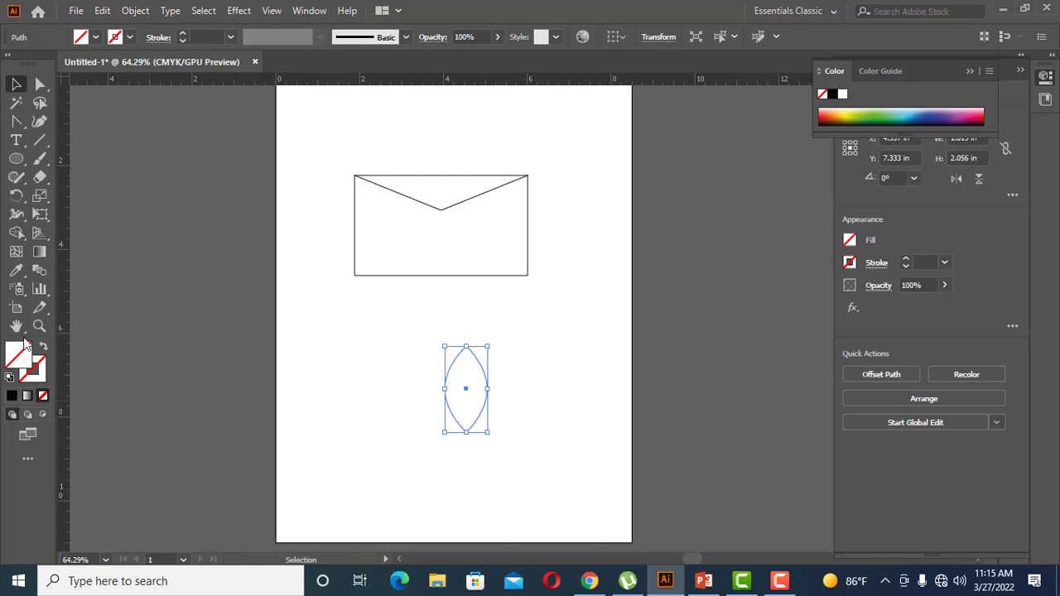
Apply a CMYK Green fill to the strokeless leaf shape and clear the selection.
click(96, 37)
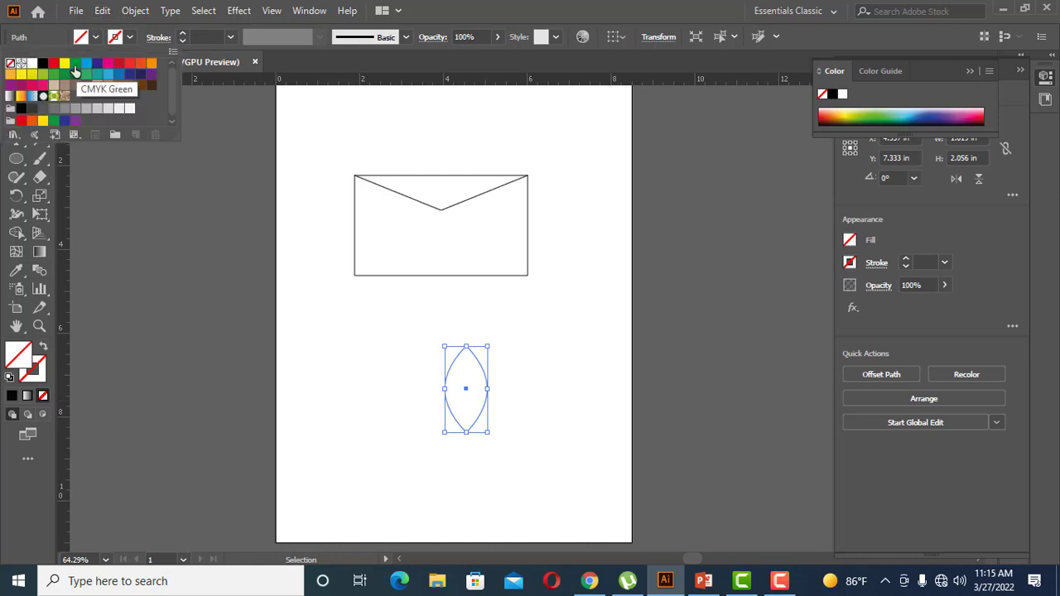
click(75, 64)
click(330, 302)
click(547, 424)
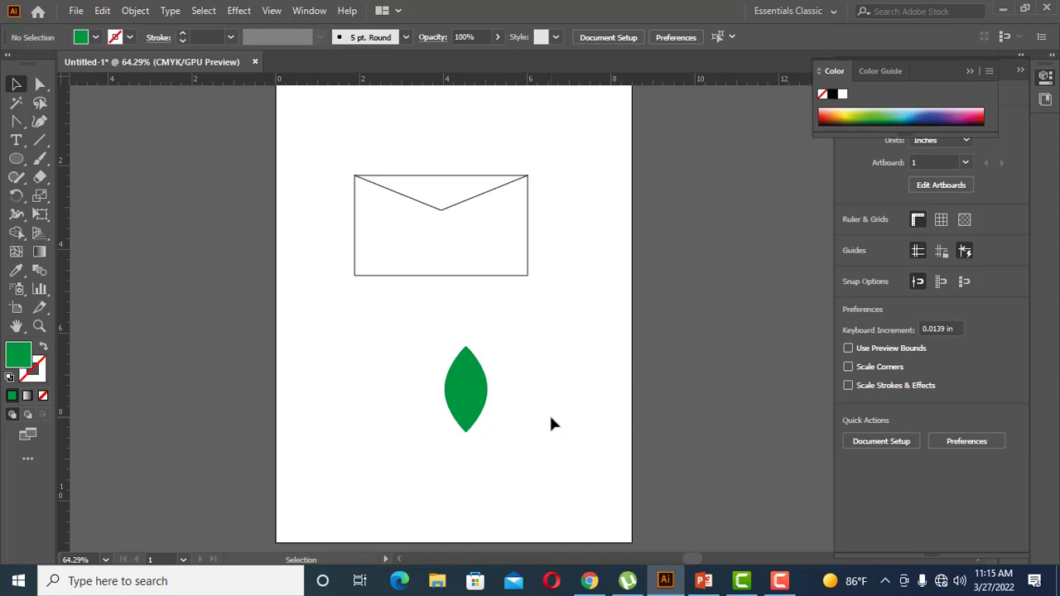
Switch to PowerPoint, read the "Creating a Rounded Square" slide in the slide show, and return to Illustrator.
click(704, 581)
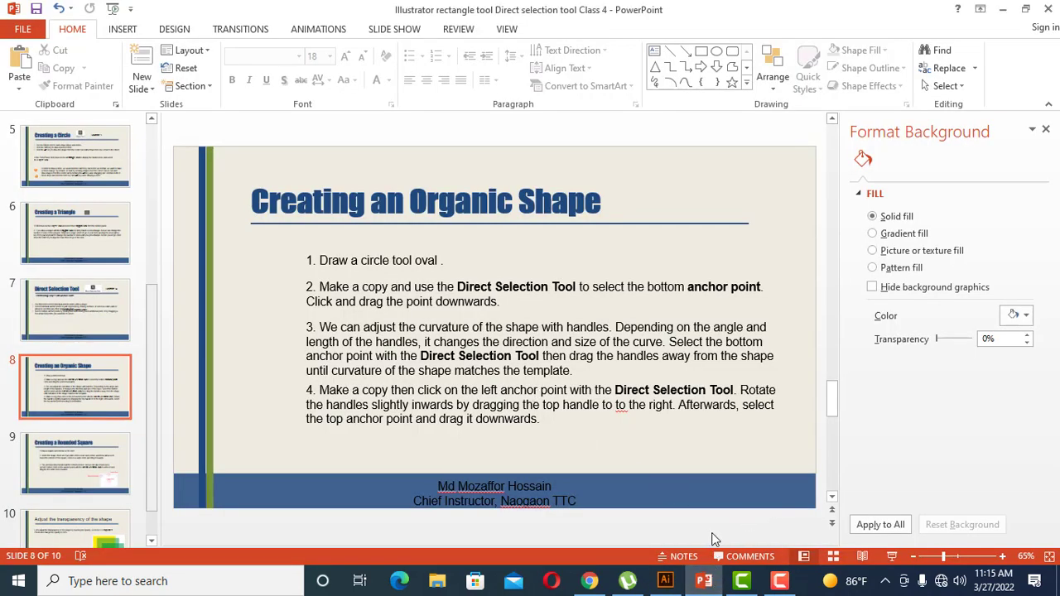
click(893, 557)
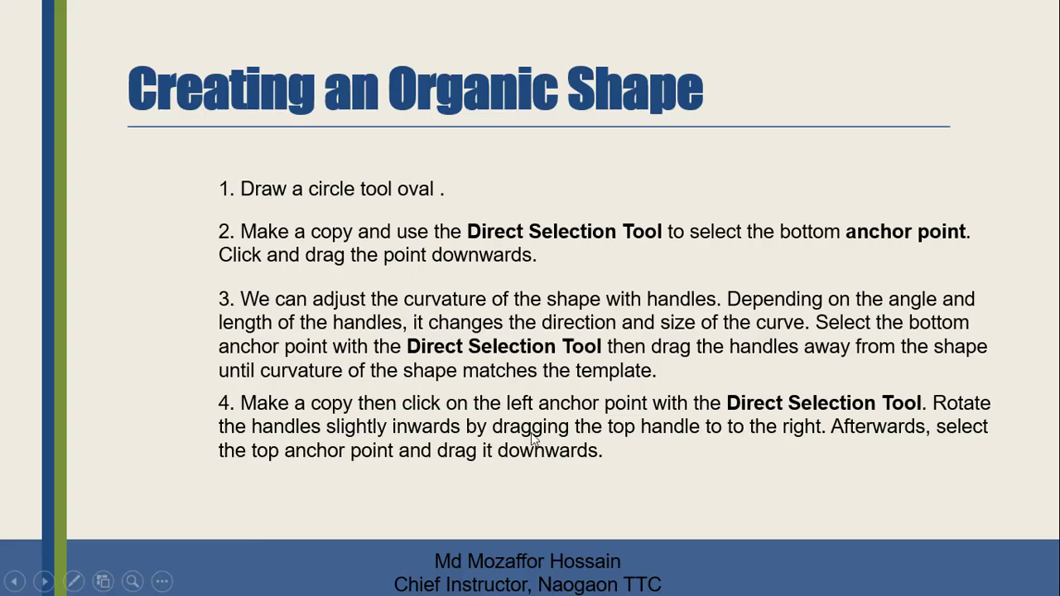
click(481, 392)
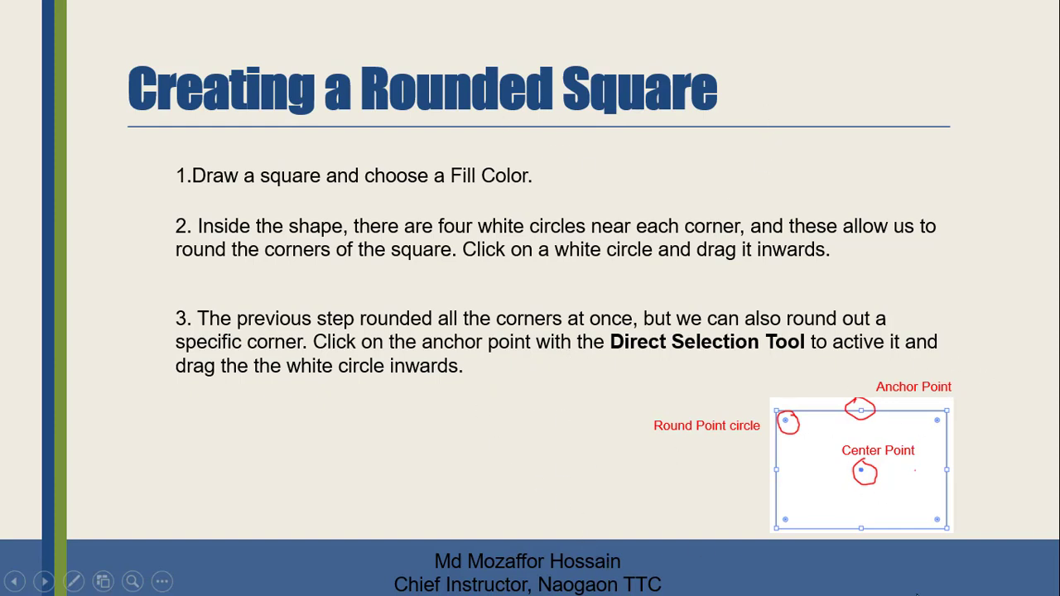
key(Escape)
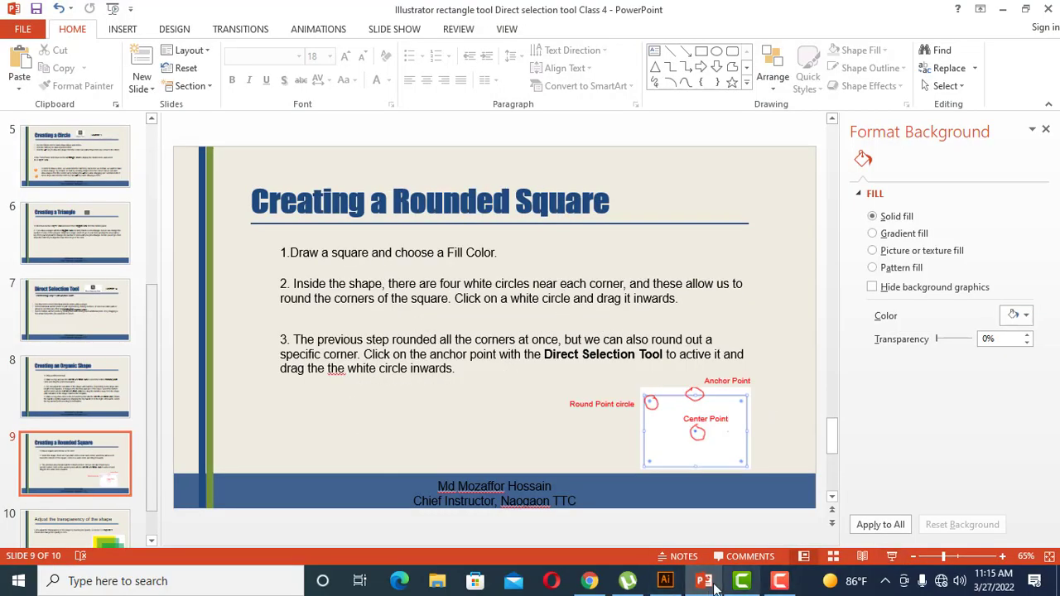
click(666, 581)
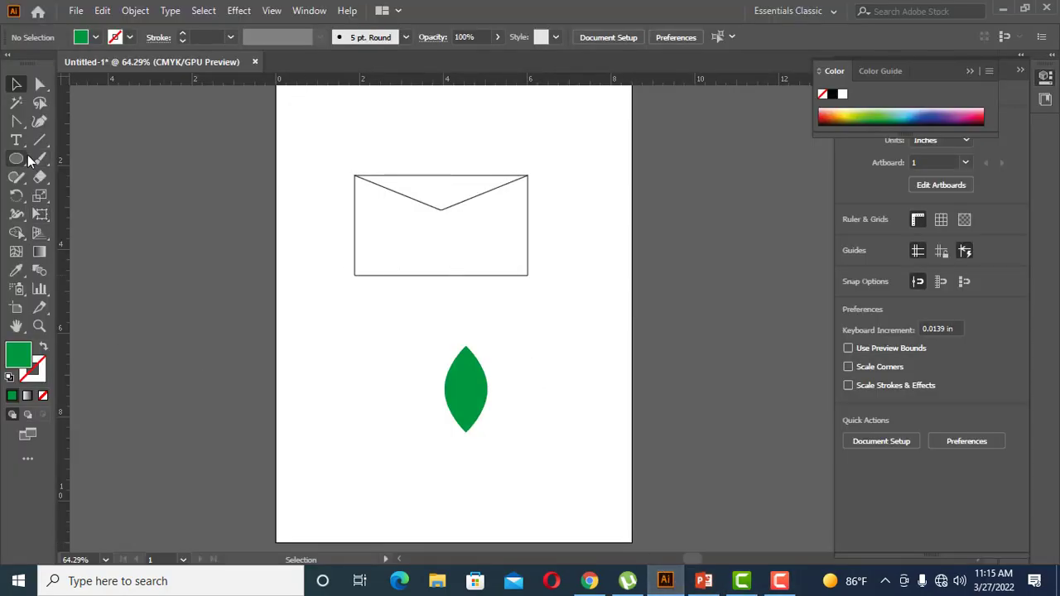
Draw a rectangle about 2.44 in wide and 2.04 in high left of the leaf and round all its corners together.
right_click(24, 169)
click(50, 163)
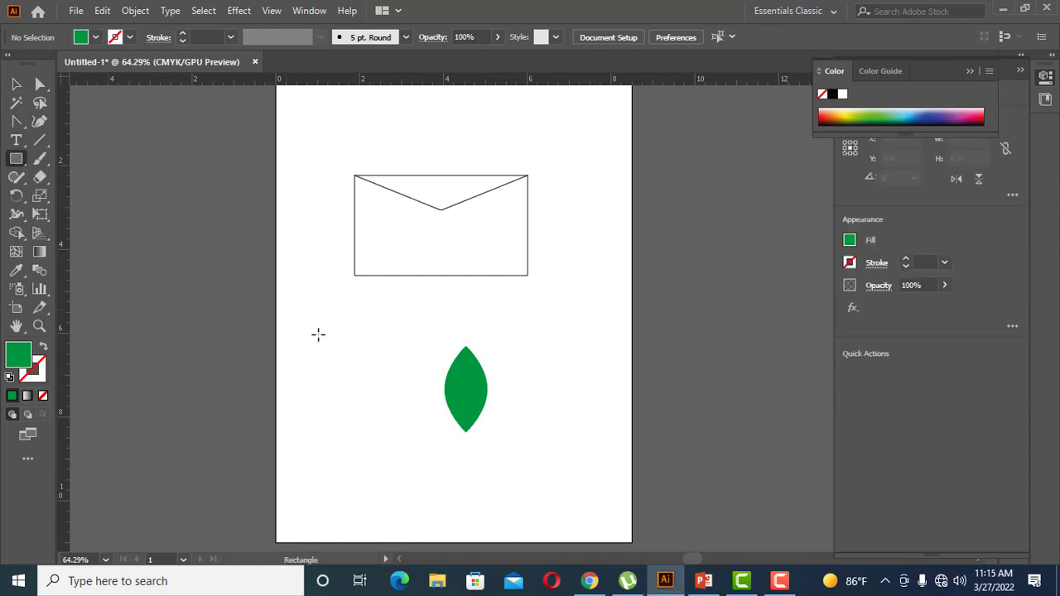
drag(325, 351, 429, 435)
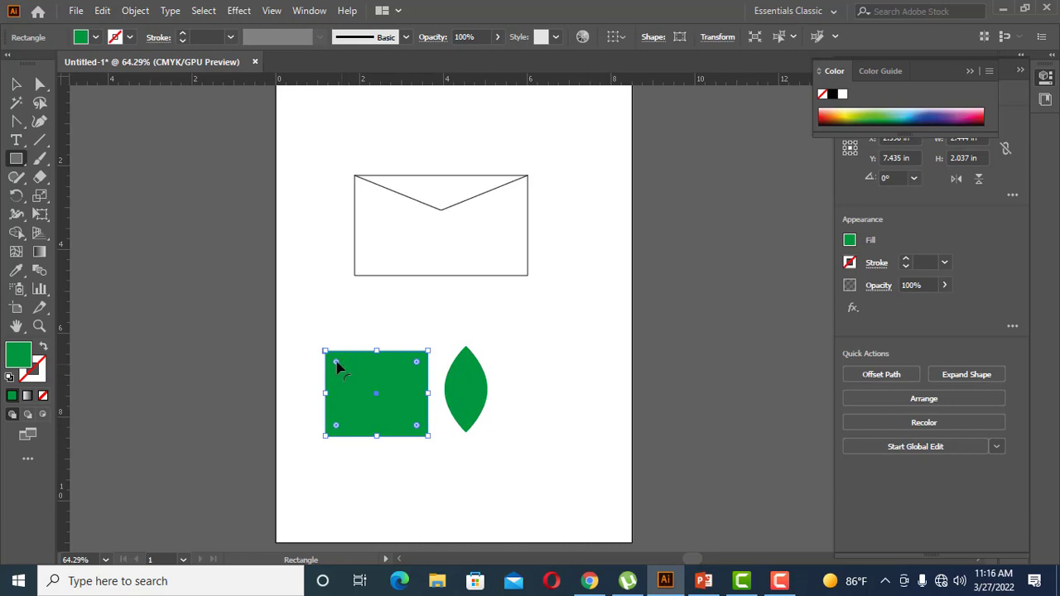
drag(338, 365, 352, 378)
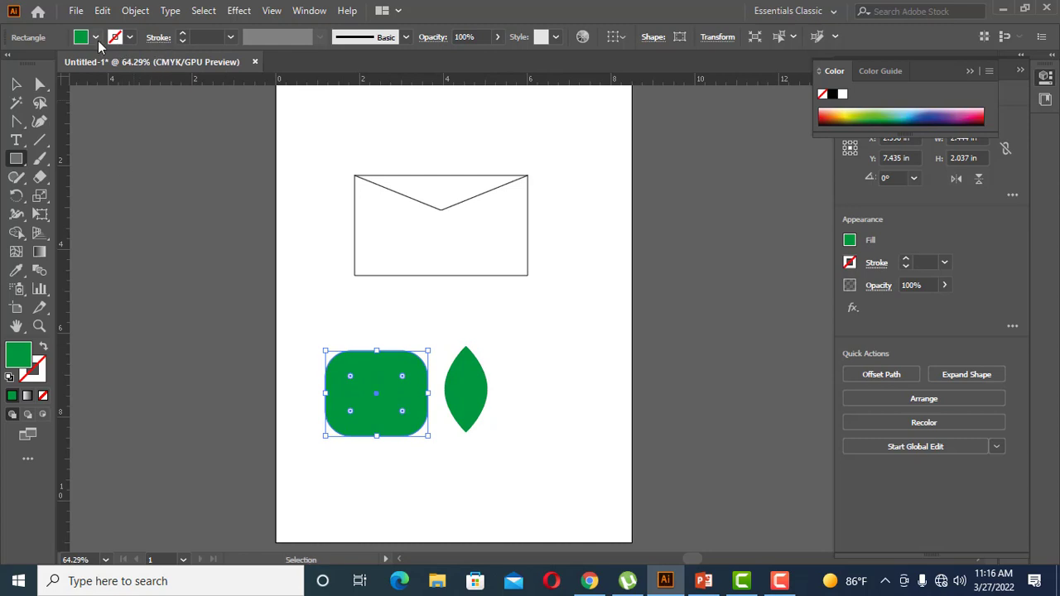
Remove the rounded rectangle's fill, give it a black stroke, and deselect it.
click(44, 396)
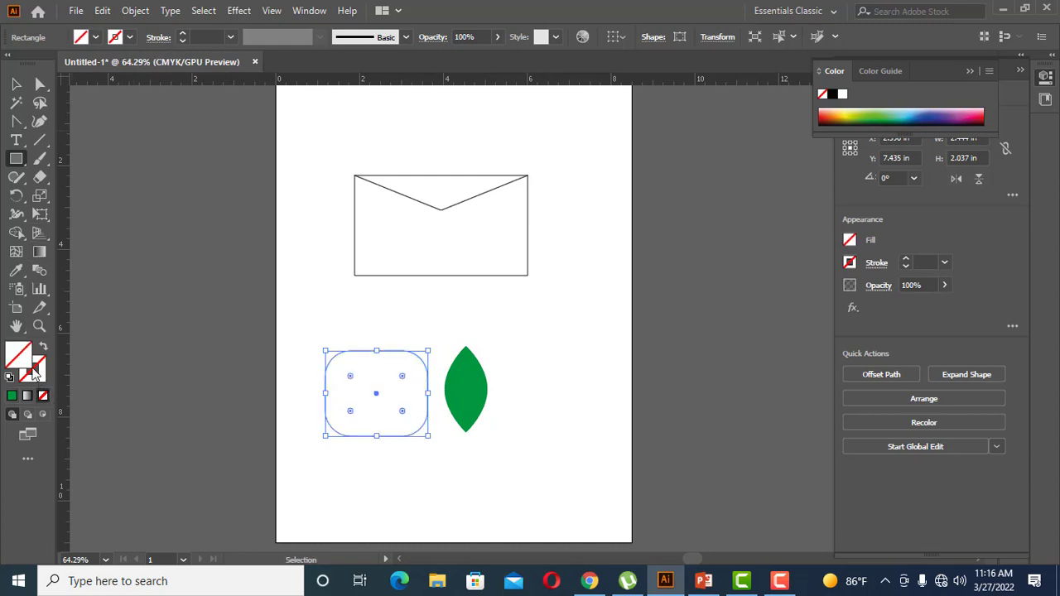
click(129, 37)
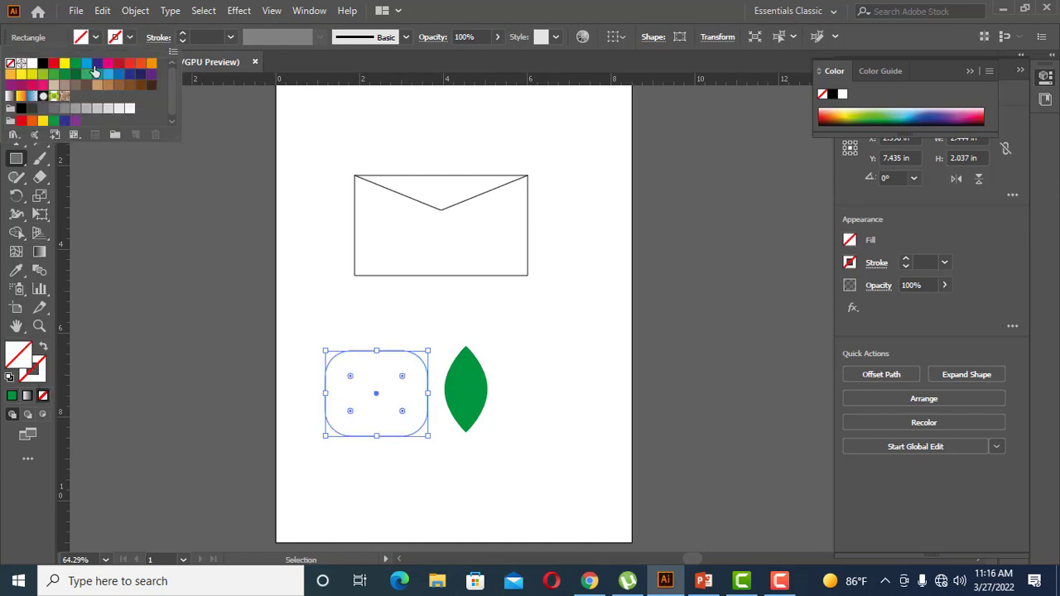
click(41, 63)
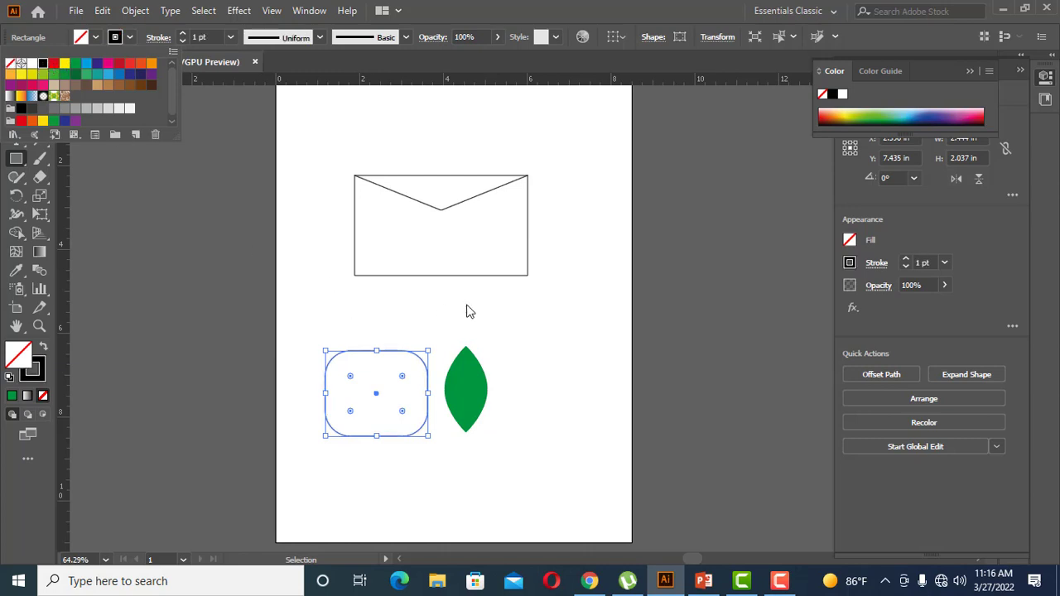
click(468, 333)
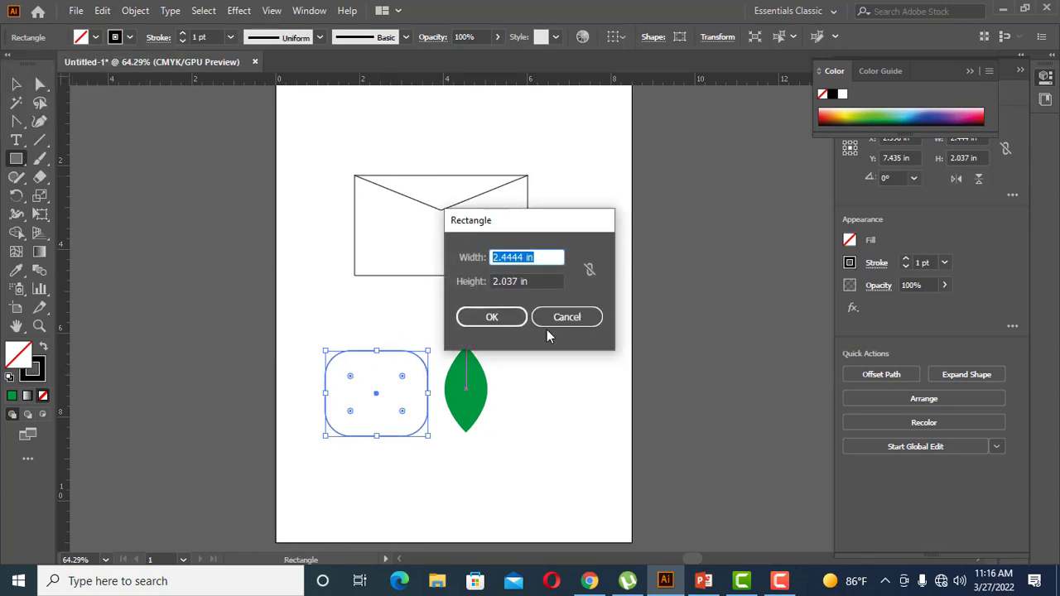
click(580, 316)
click(16, 86)
click(322, 384)
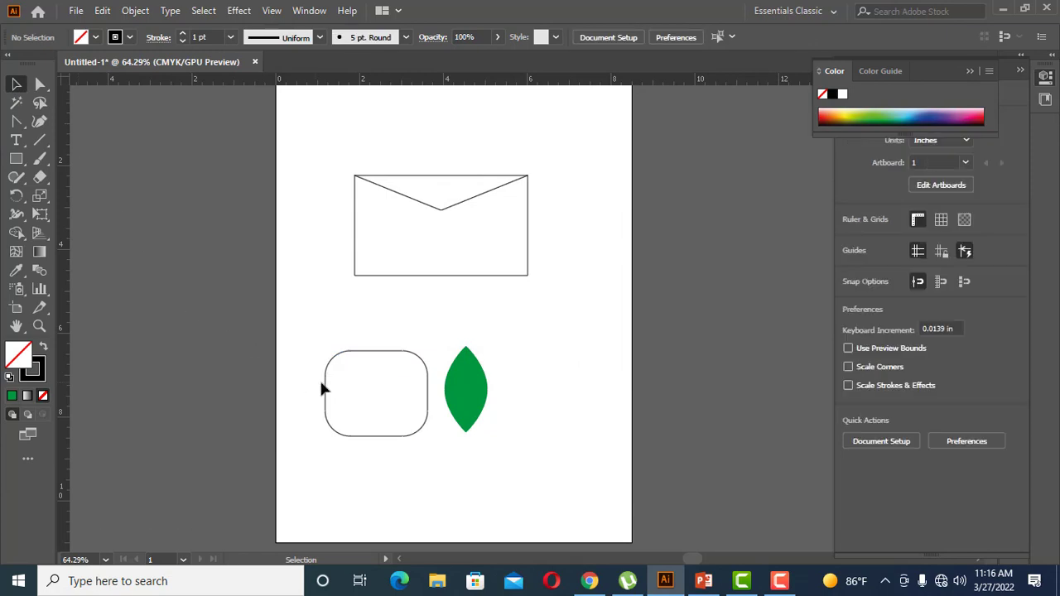
Round only the rectangle's upper-right corner further with its corner widget and deselect the shape.
click(372, 352)
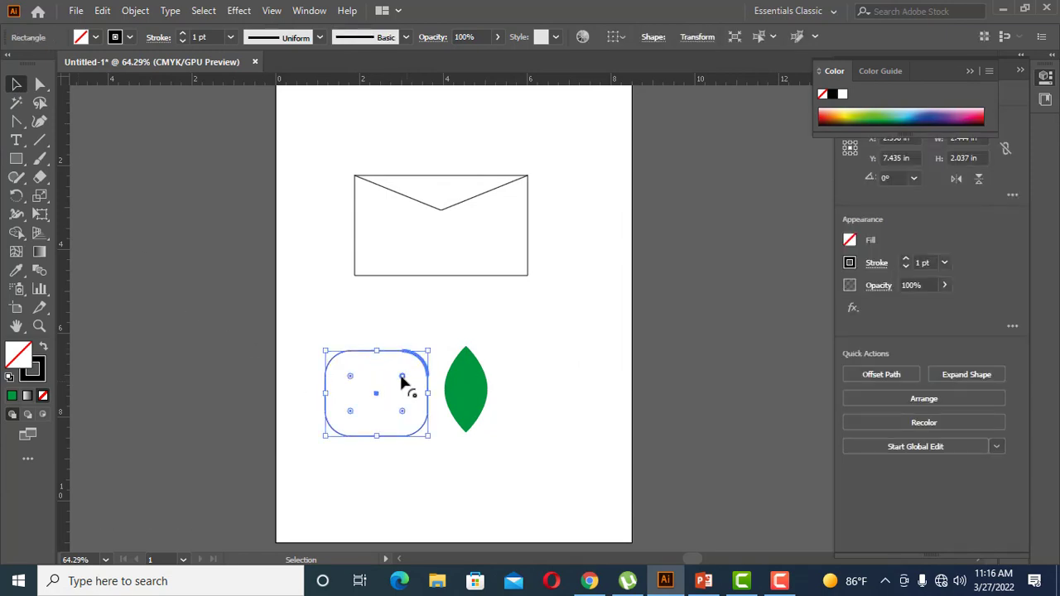
drag(403, 377, 386, 391)
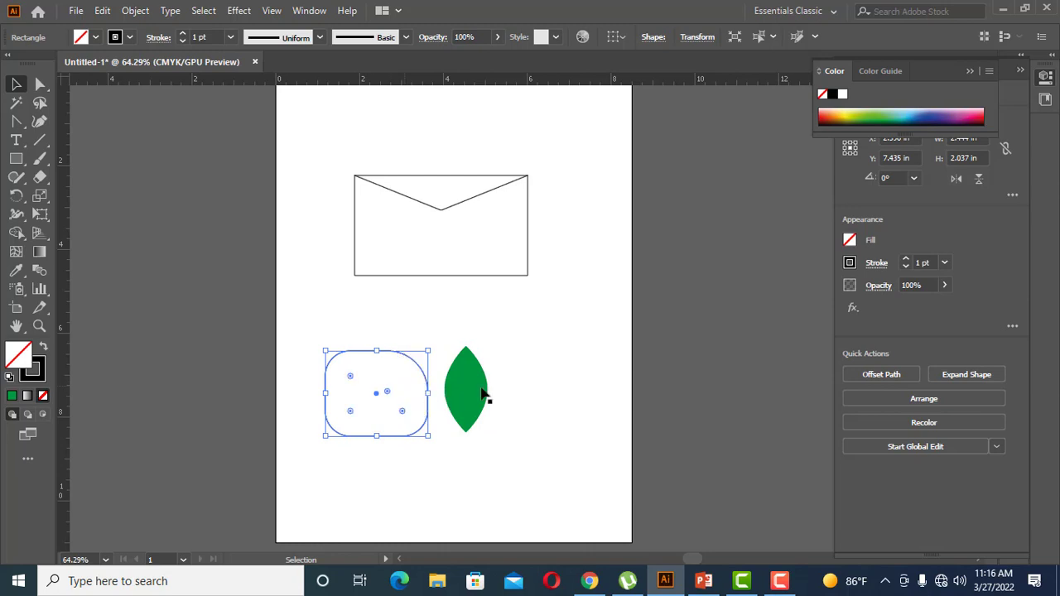
click(569, 355)
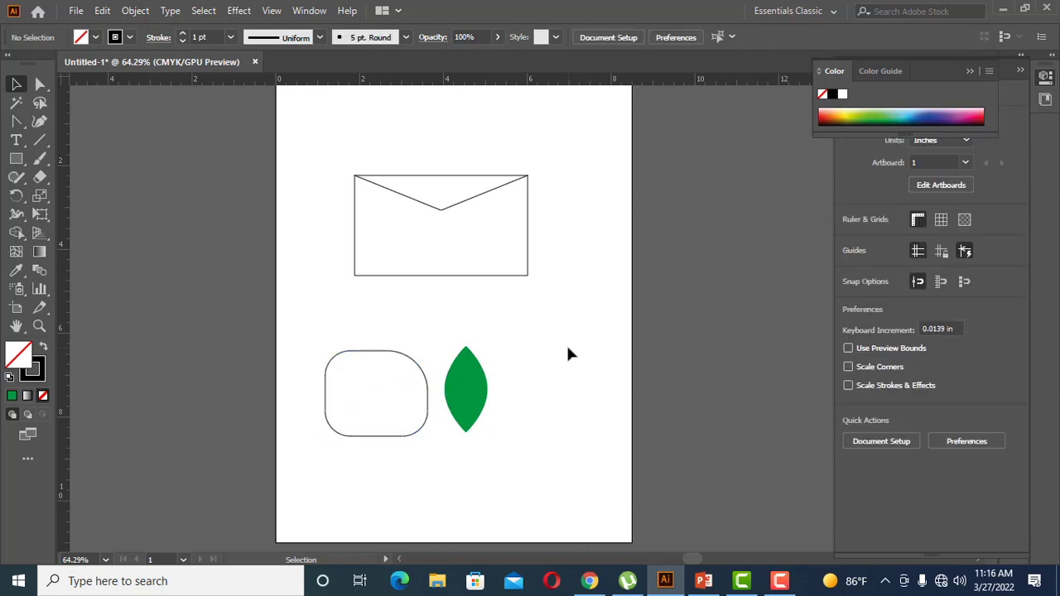